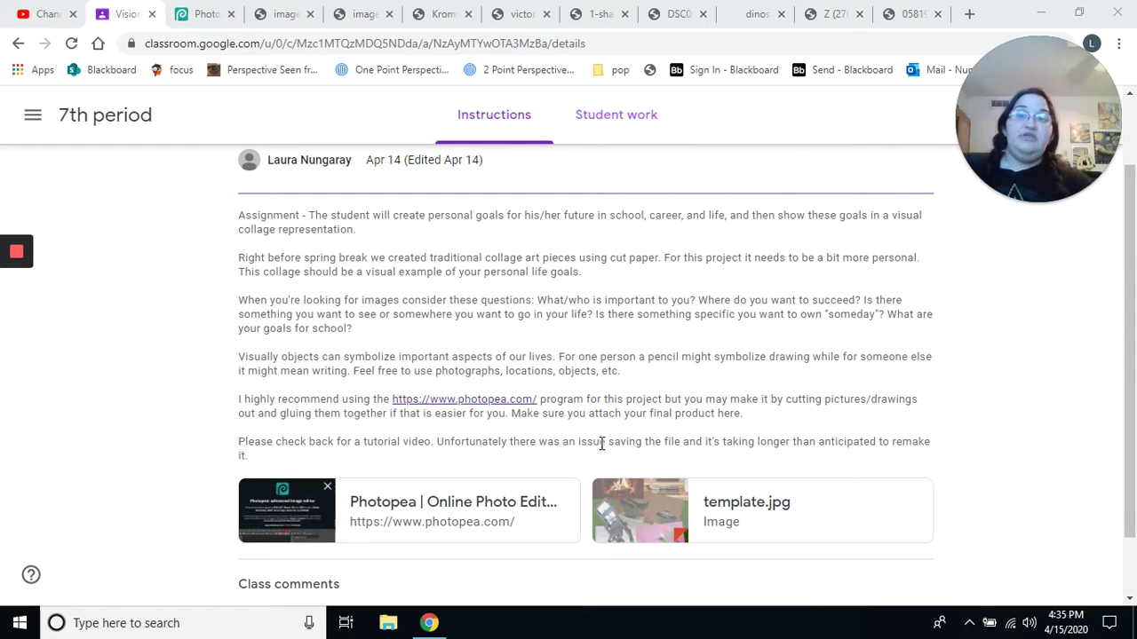
# Switch between the assignment and Photopea tabs, ending on Photopea's start screen.
pyautogui.click(210, 14)
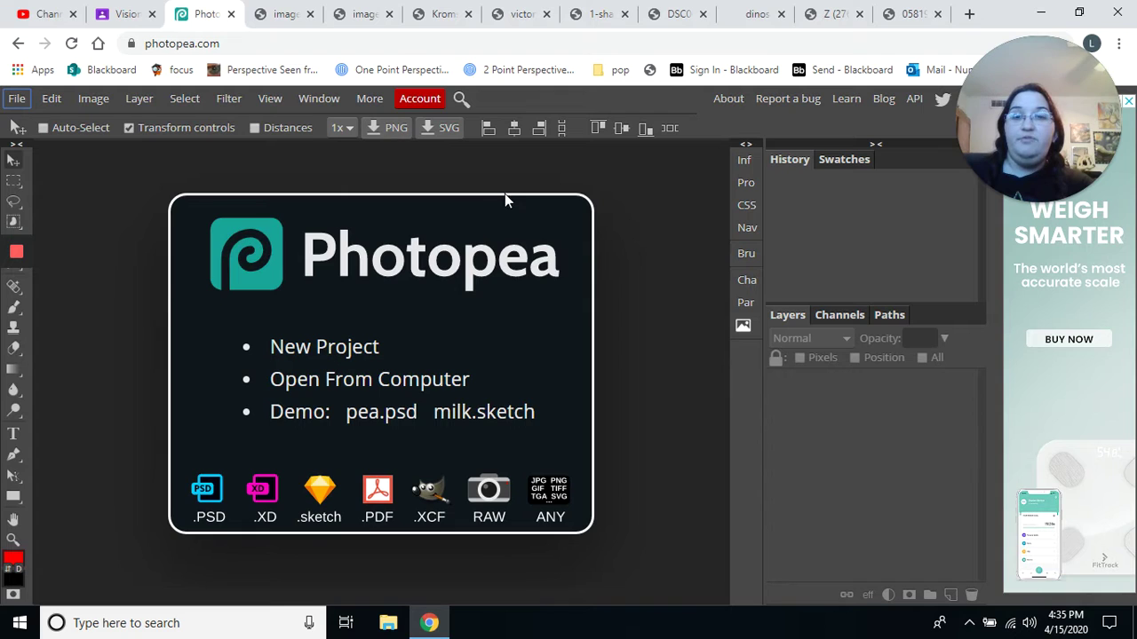
pyautogui.click(120, 14)
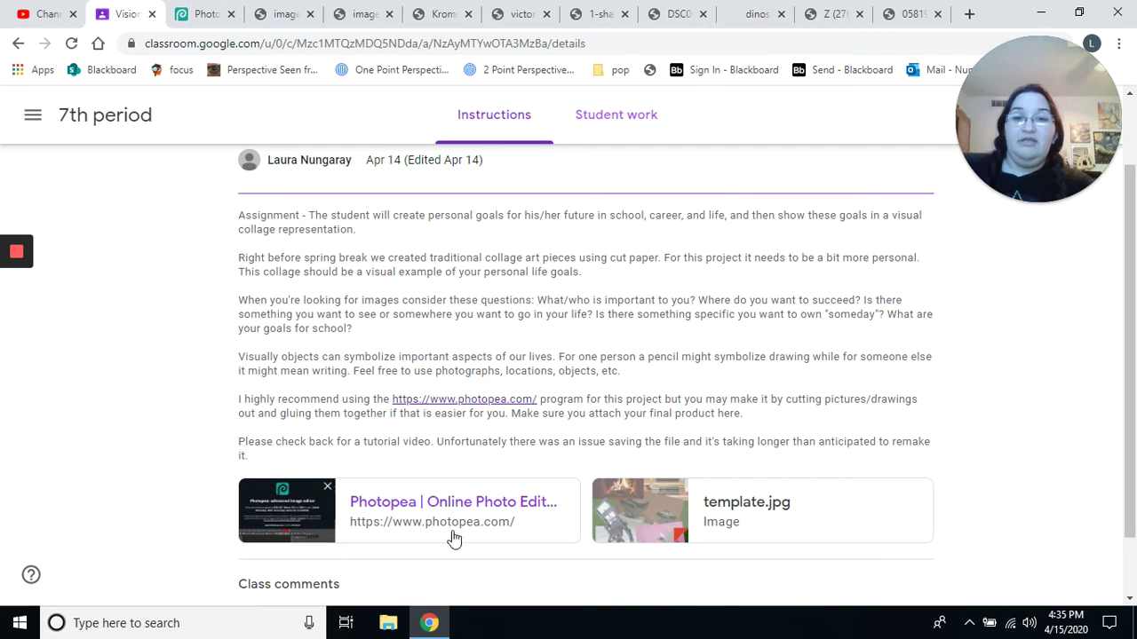
pyautogui.click(213, 13)
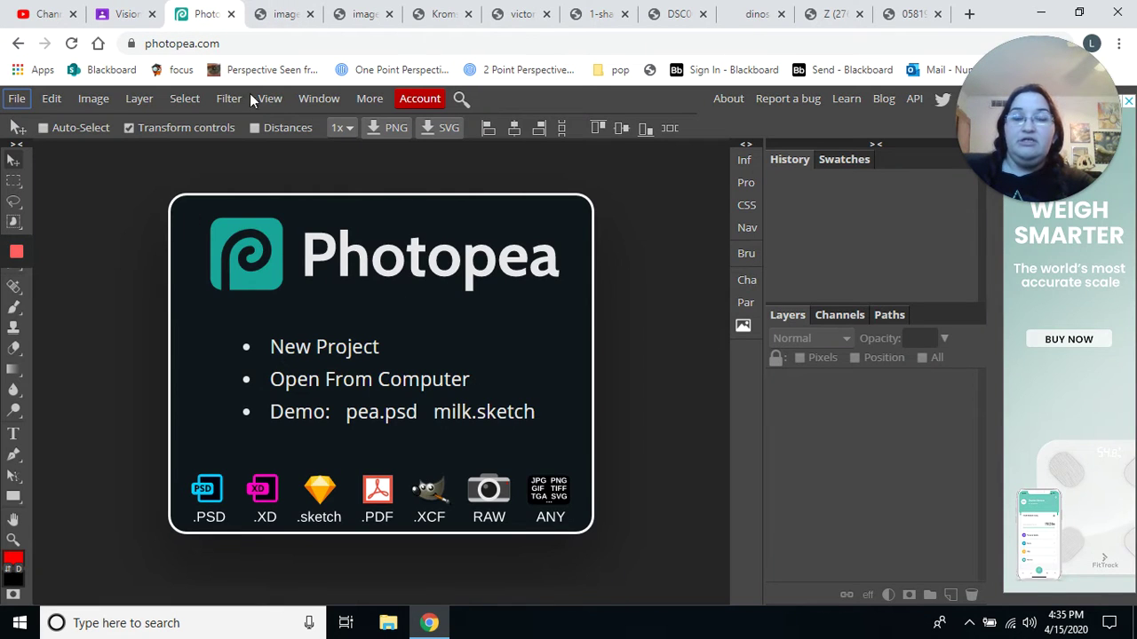
pyautogui.moveTo(17, 290)
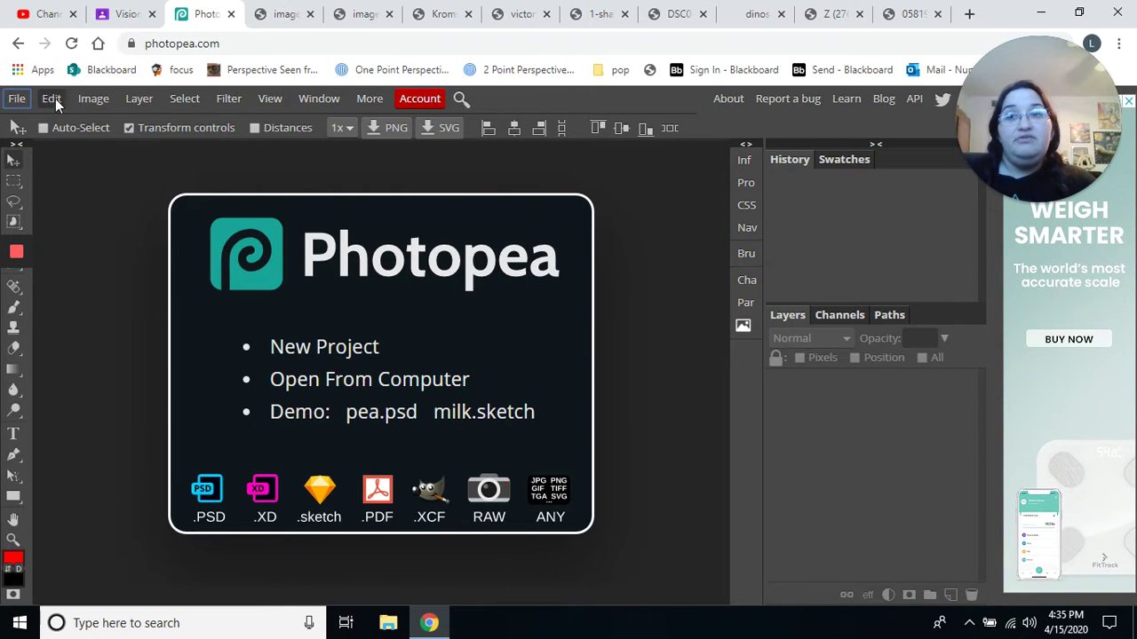
# Start a new project and open the green 'Is This a Real Life?' flower template.
pyautogui.click(16, 101)
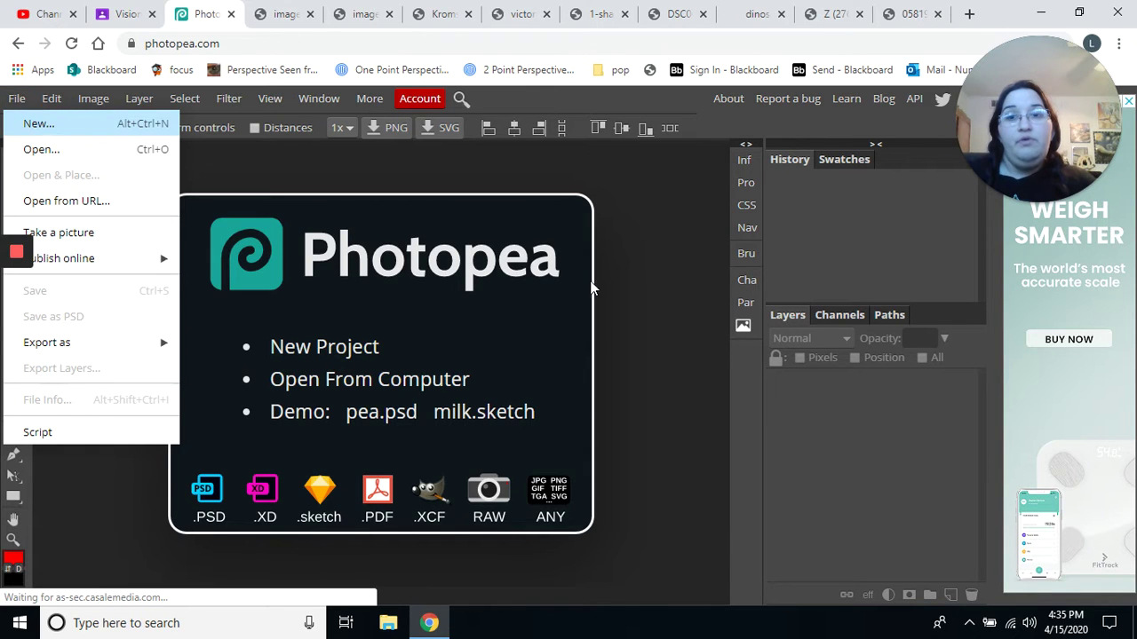
pyautogui.click(29, 126)
pyautogui.scroll(-4, 640, 409)
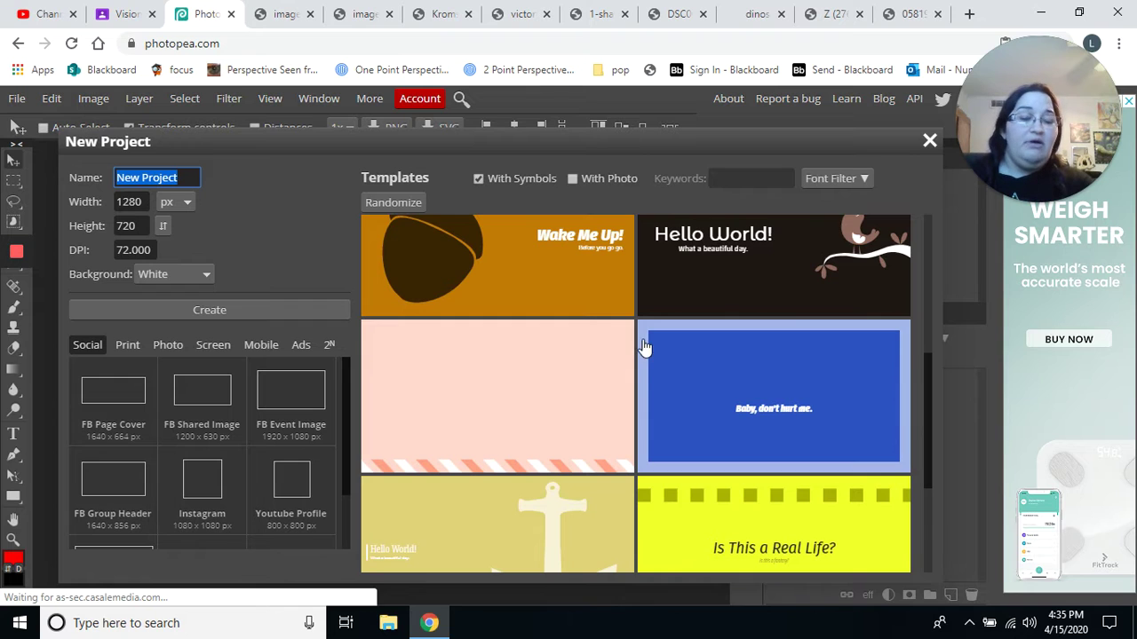
pyautogui.scroll(-3, 636, 356)
pyautogui.scroll(-5, 640, 373)
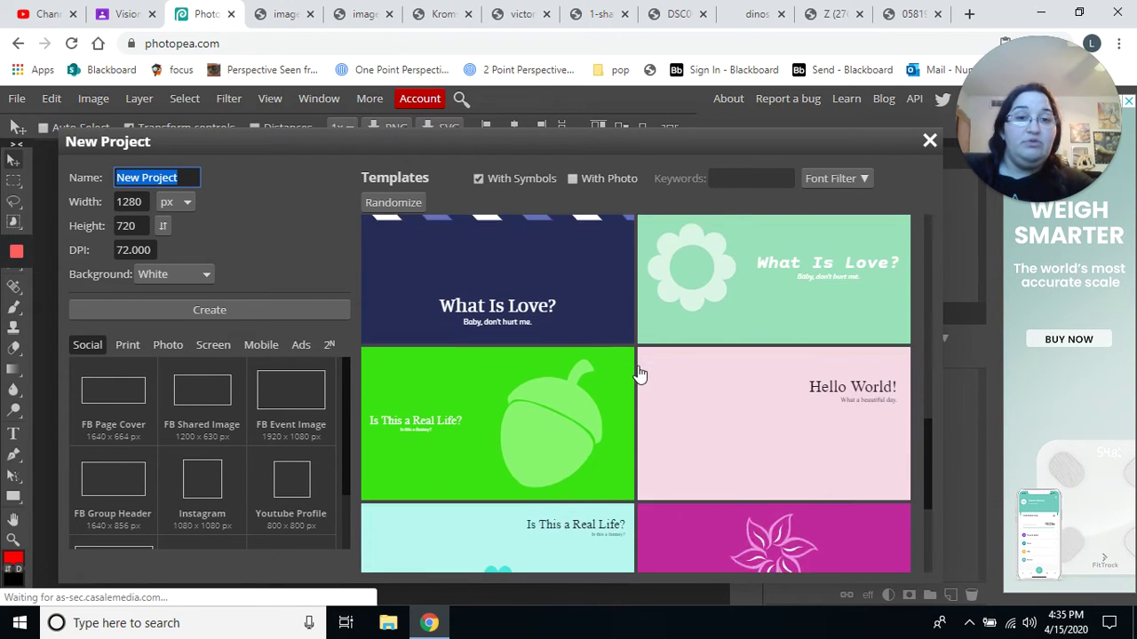
pyautogui.scroll(-5, 638, 375)
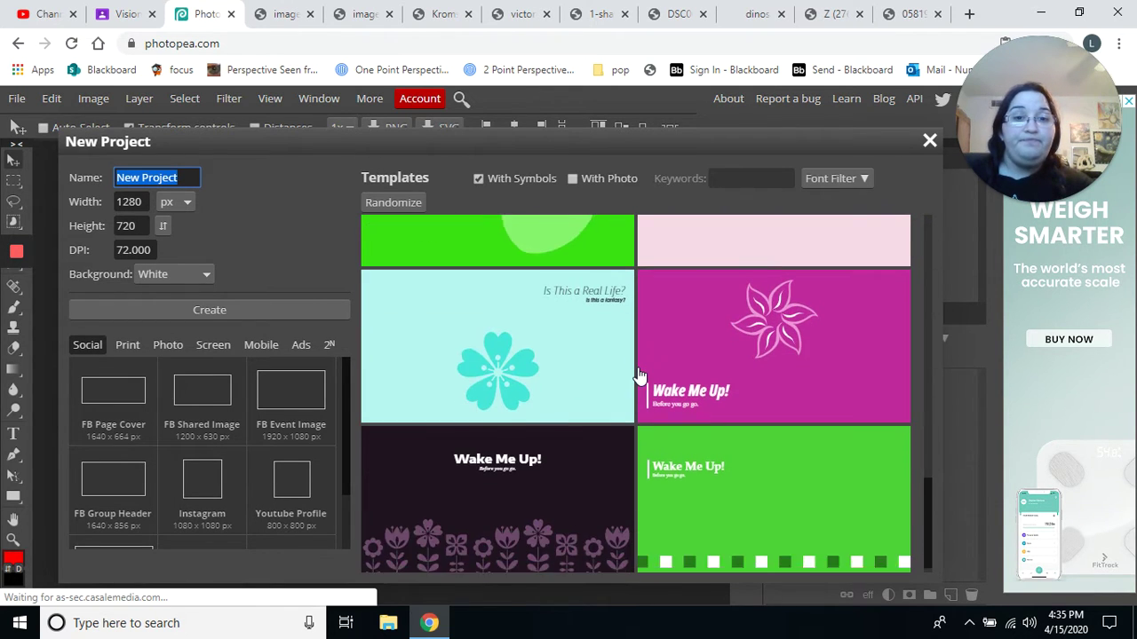
pyautogui.scroll(-5, 638, 375)
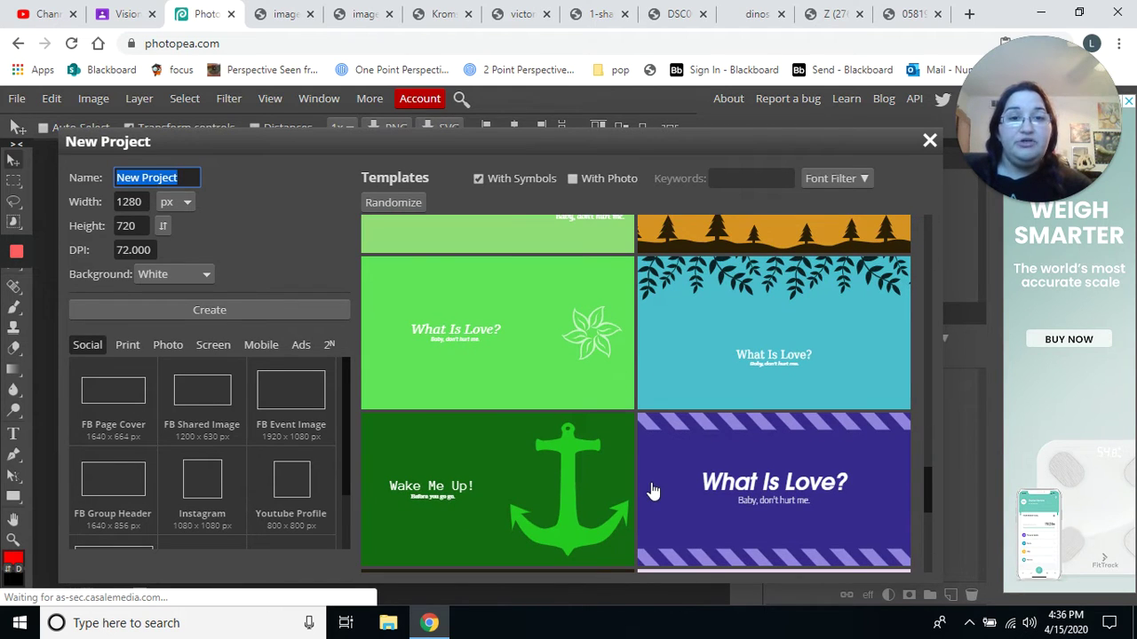
pyautogui.scroll(-5, 547, 413)
pyautogui.scroll(-5, 569, 325)
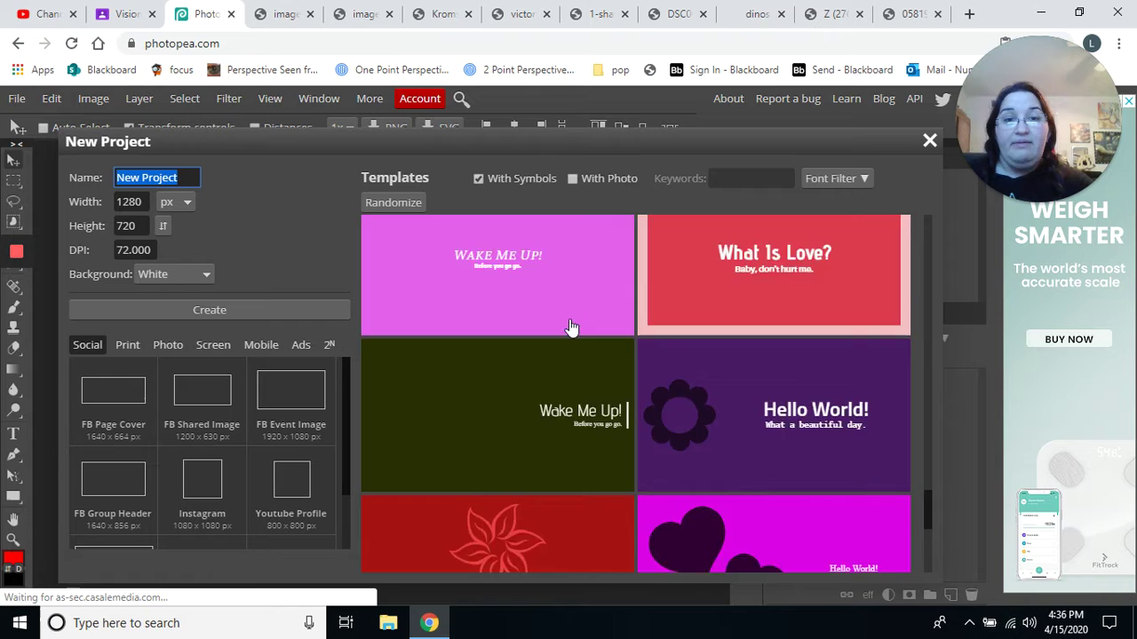
pyautogui.scroll(-5, 572, 327)
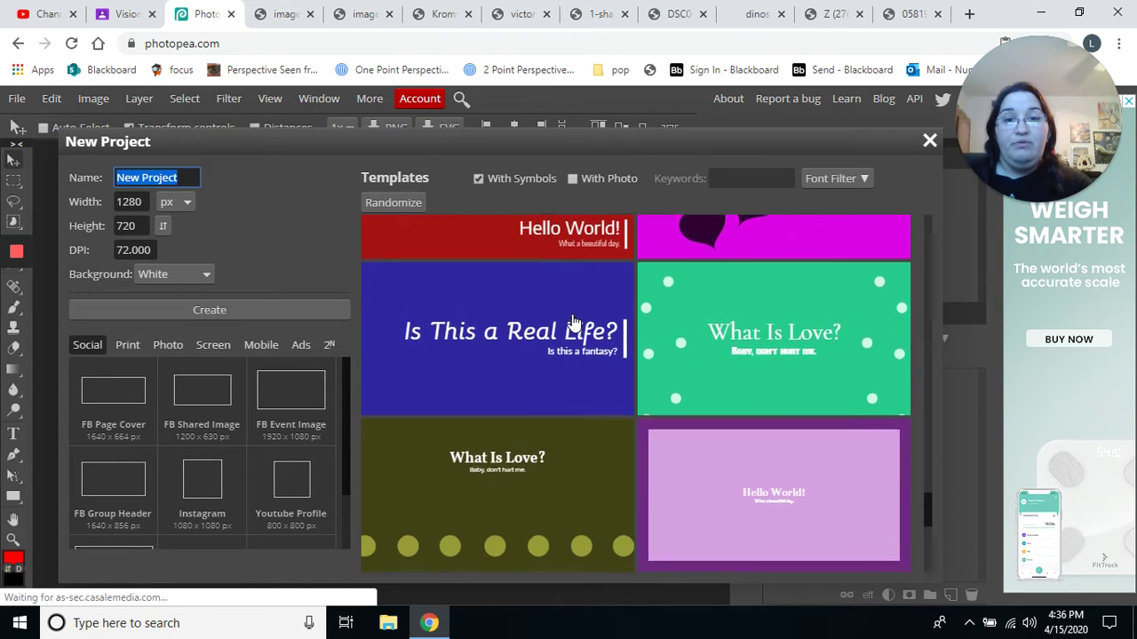
pyautogui.scroll(-5, 574, 325)
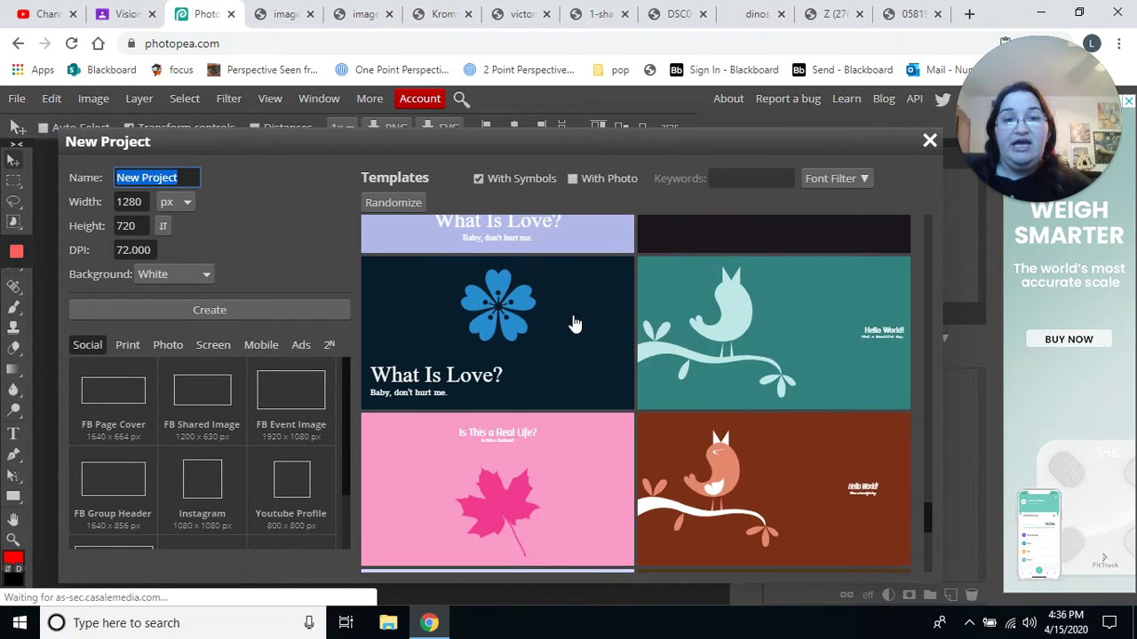
pyautogui.scroll(-5, 575, 327)
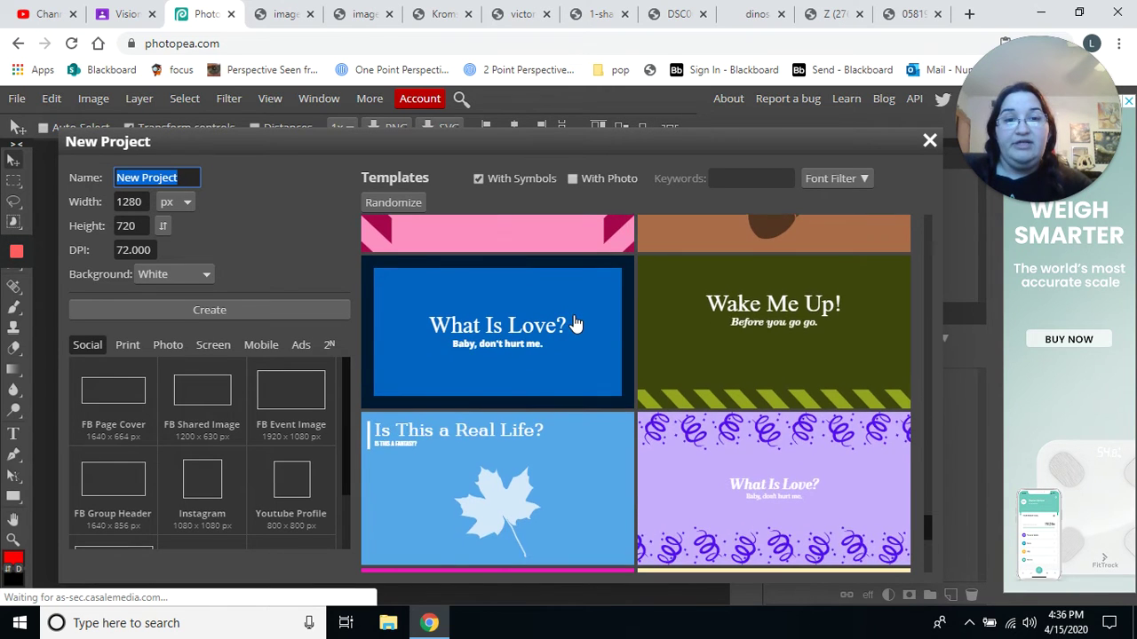
pyautogui.scroll(-5, 574, 325)
pyautogui.scroll(-5, 575, 325)
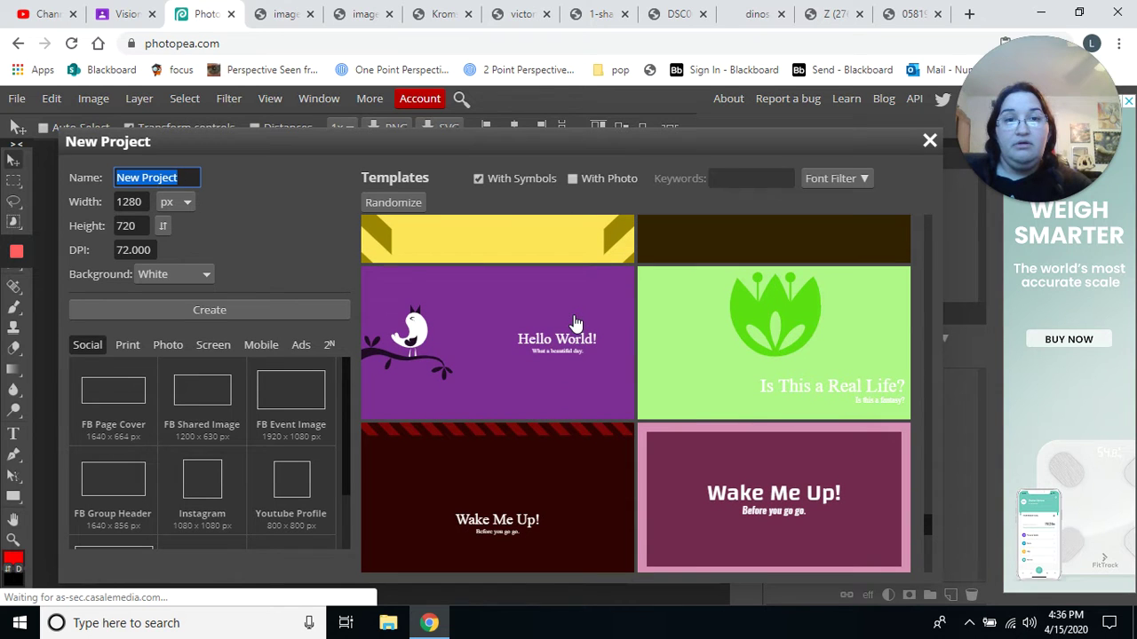
pyautogui.click(722, 325)
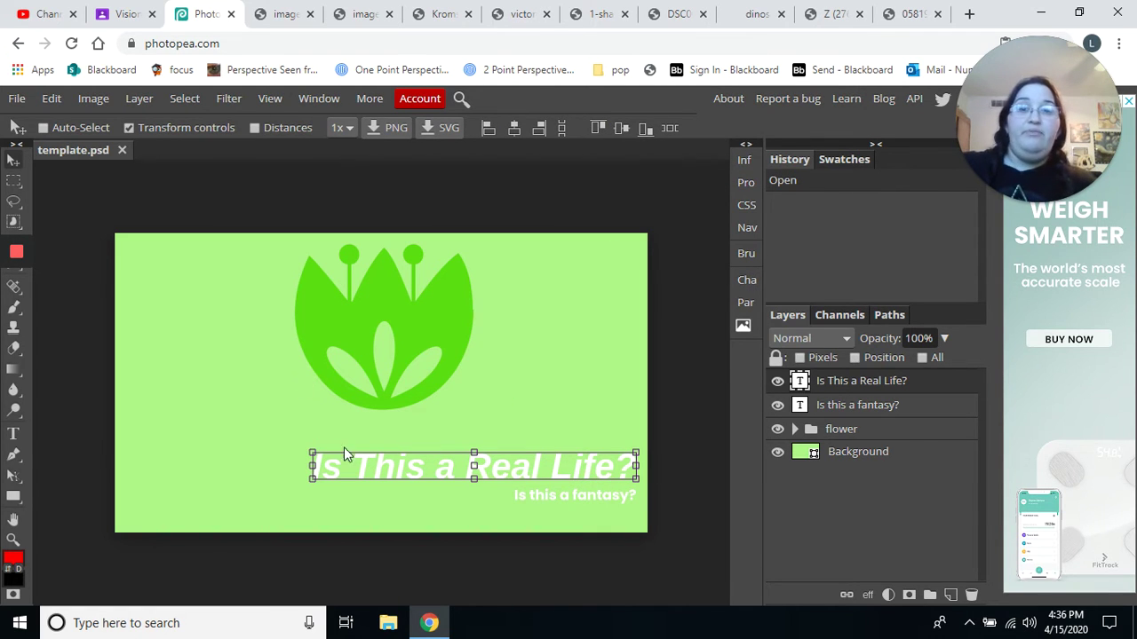
# Close the green template and start a new Letter-size (8.5 x 11) project.
pyautogui.click(122, 151)
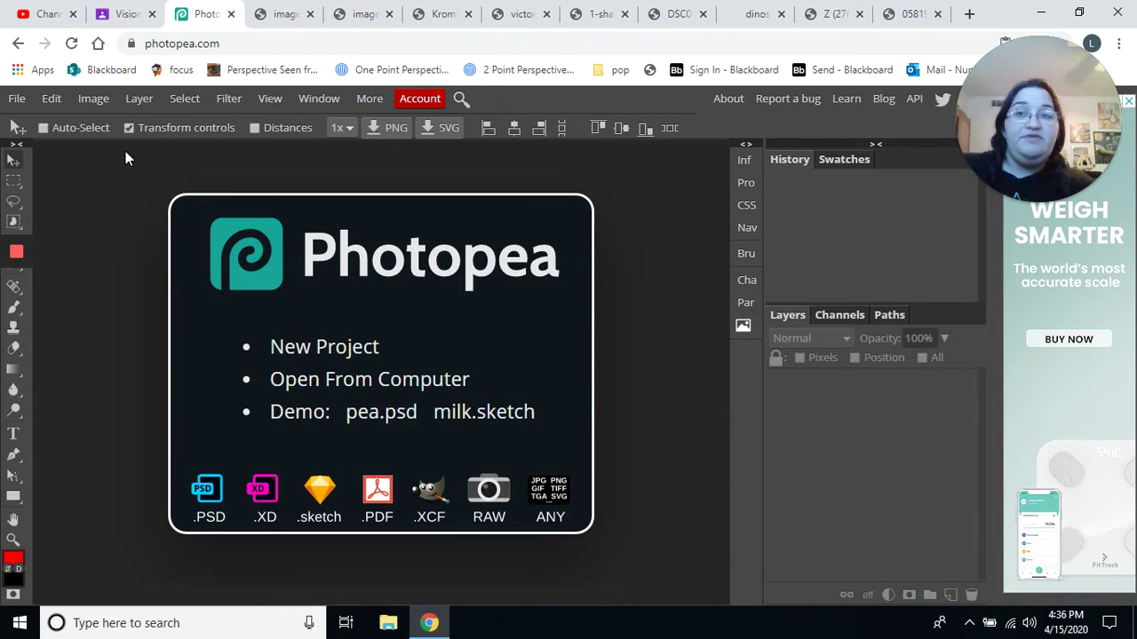
pyautogui.click(17, 98)
pyautogui.click(28, 126)
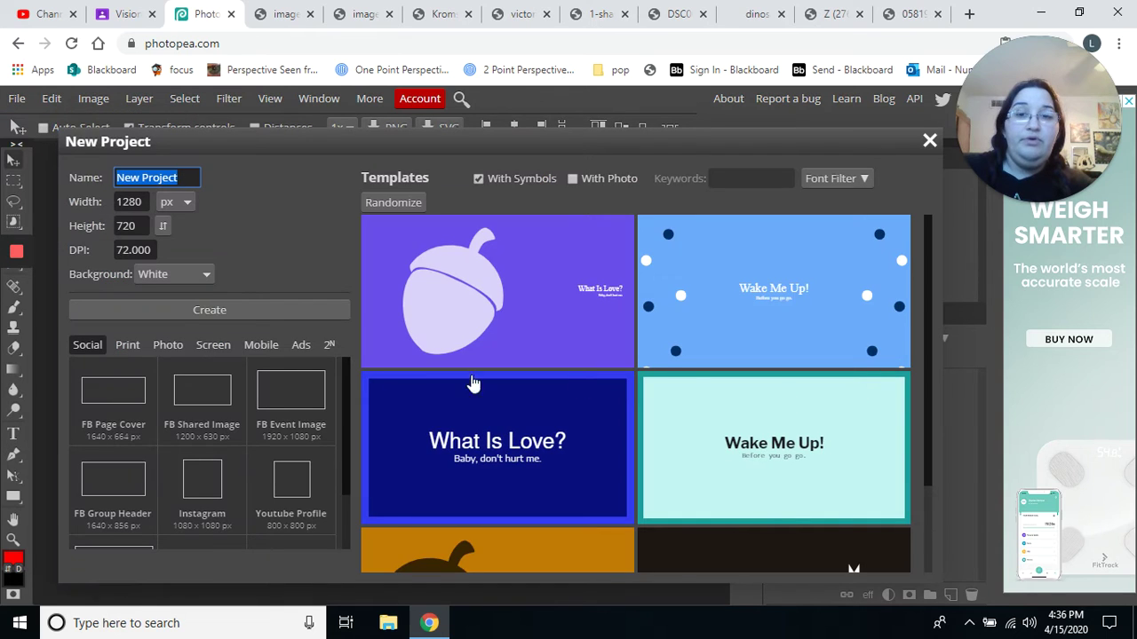
pyautogui.click(130, 345)
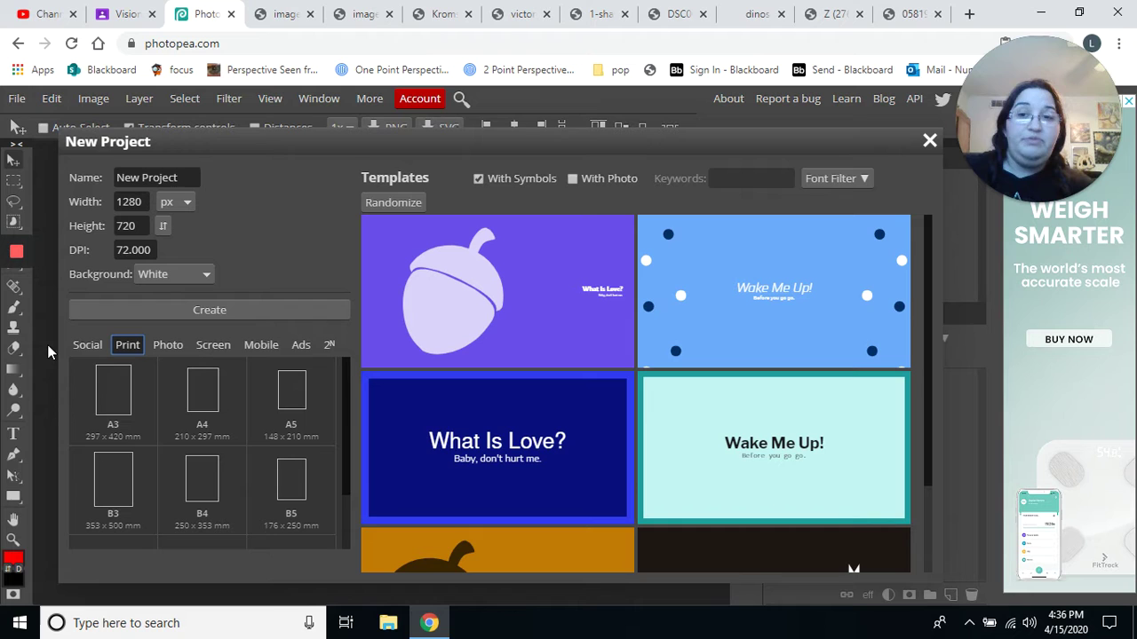
pyautogui.scroll(-1, 249, 440)
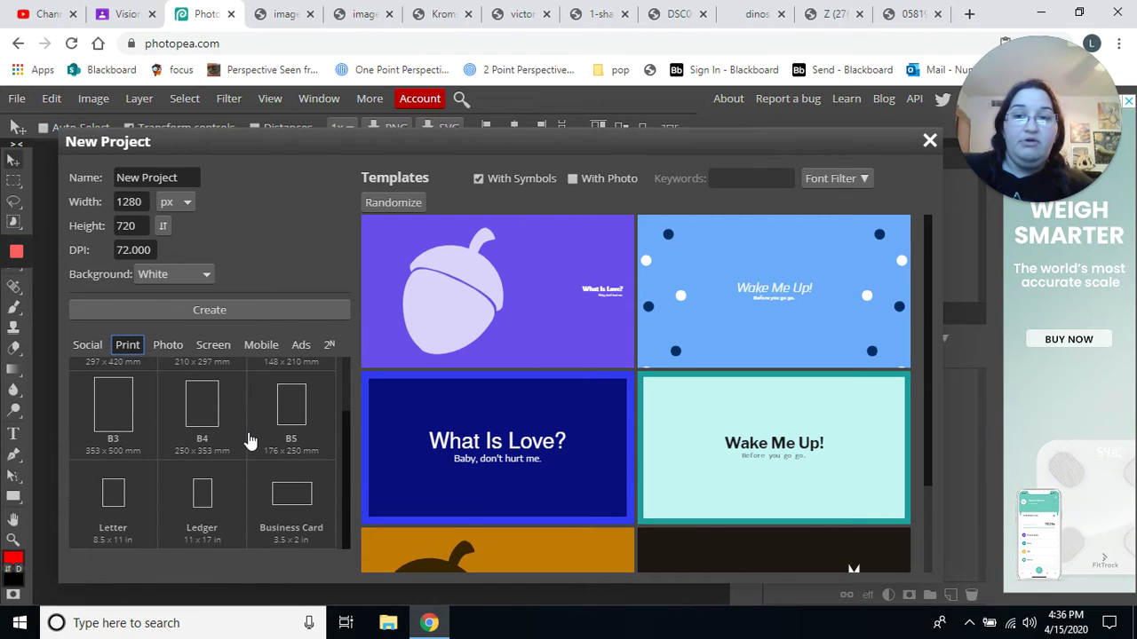
pyautogui.click(102, 508)
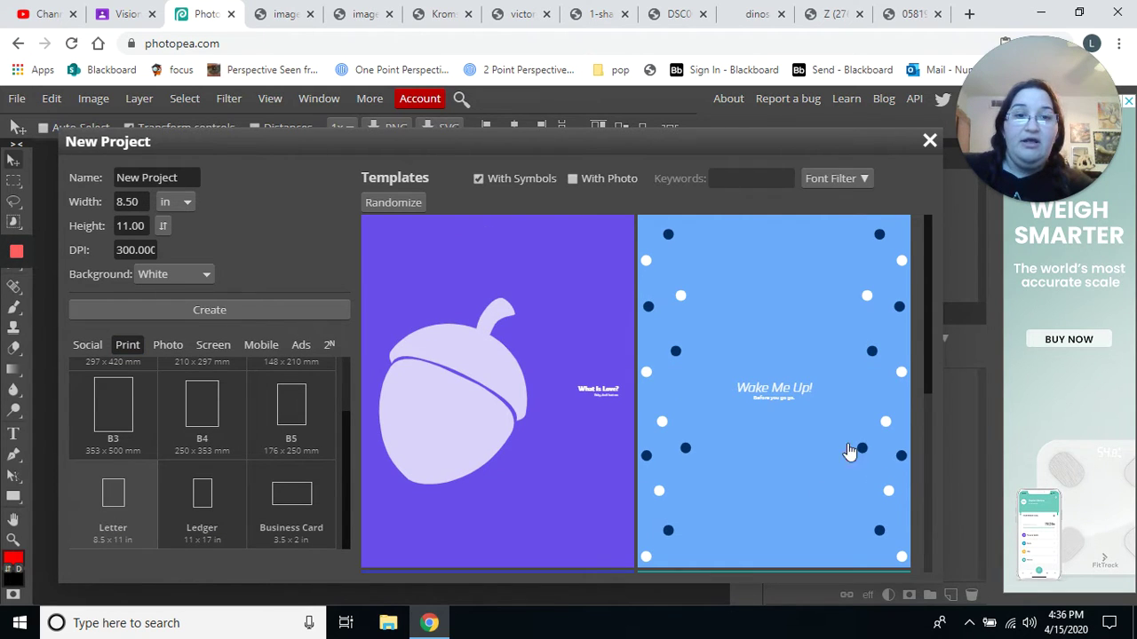
# Browse the Templates gallery and open the blue leaf-bordered 'Is This a Real Life?' template.
pyautogui.scroll(-3, 802, 342)
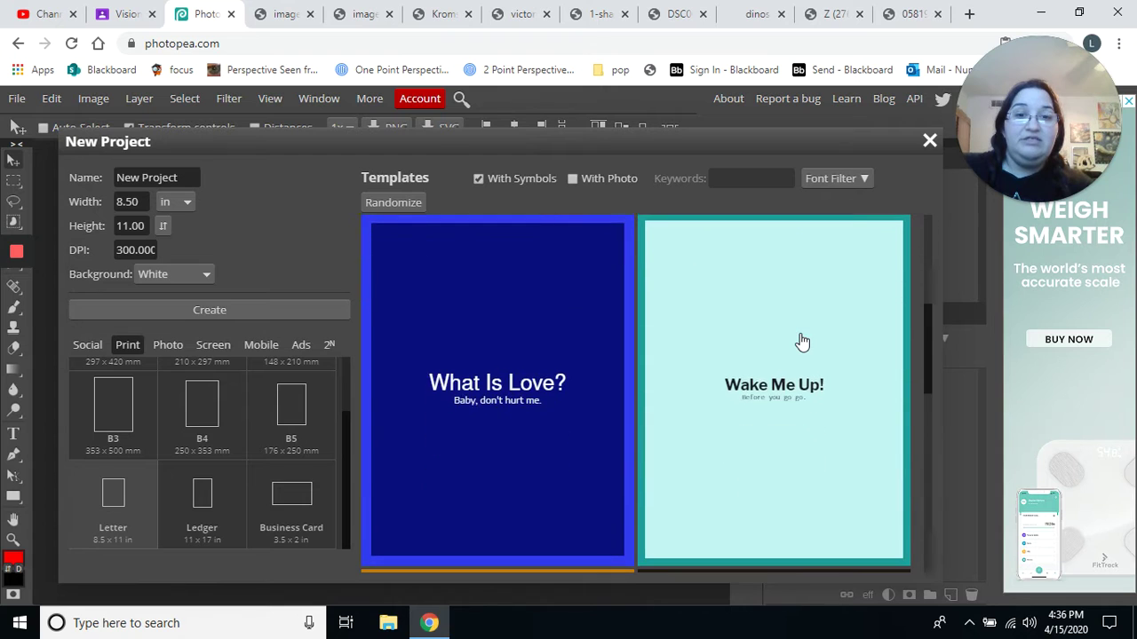
pyautogui.scroll(-5, 802, 342)
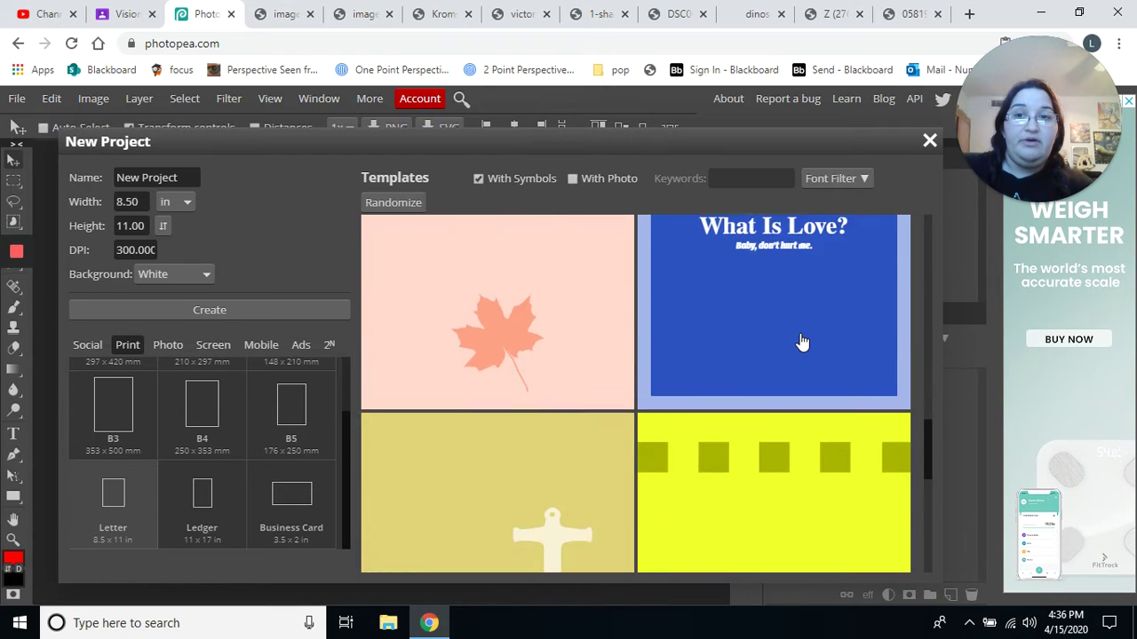
pyautogui.scroll(-4, 802, 341)
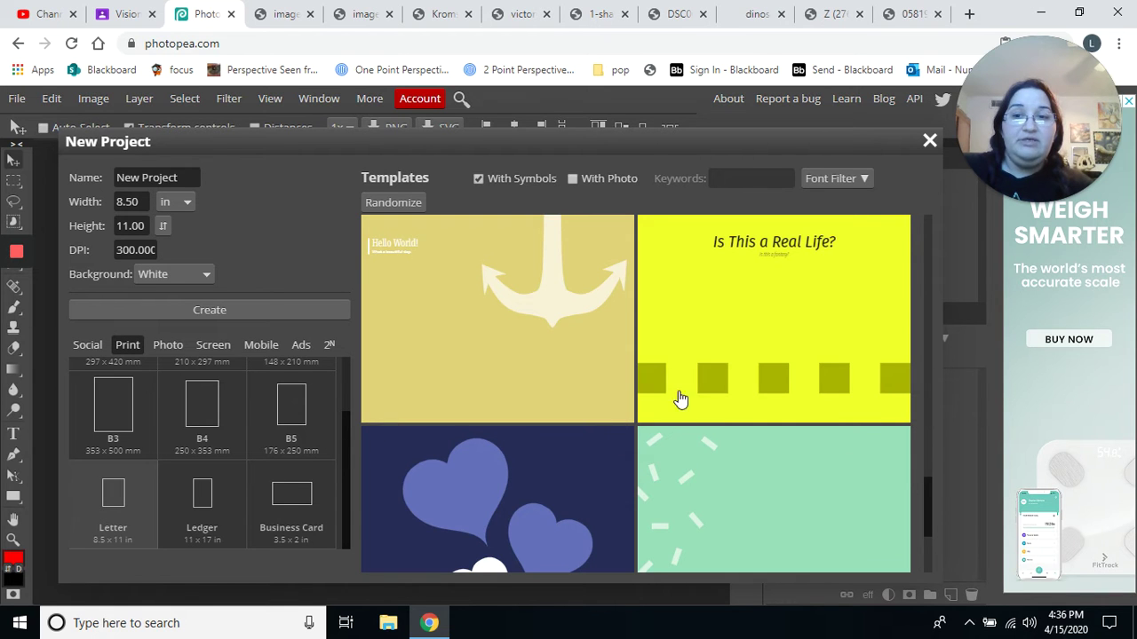
pyautogui.scroll(-3, 779, 343)
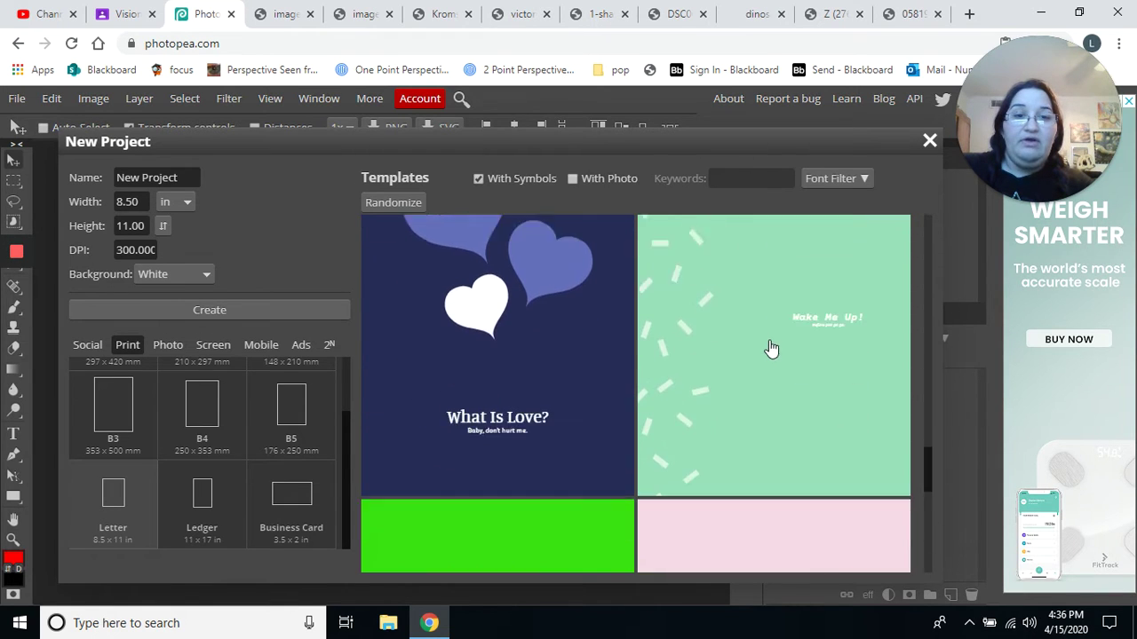
pyautogui.scroll(-6, 771, 349)
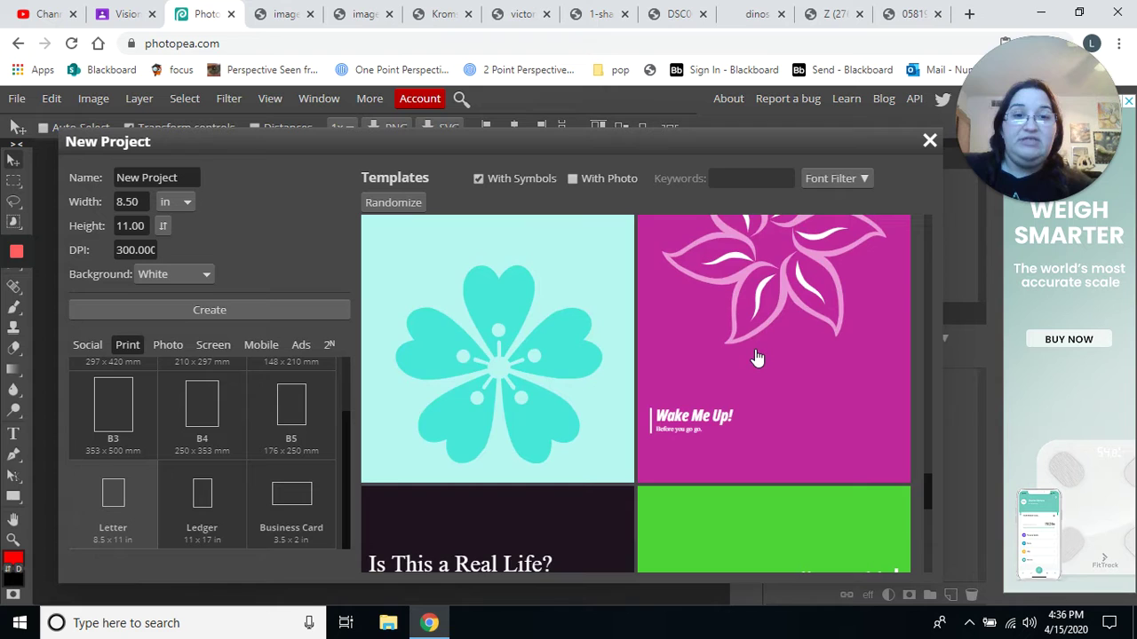
pyautogui.scroll(8, 757, 358)
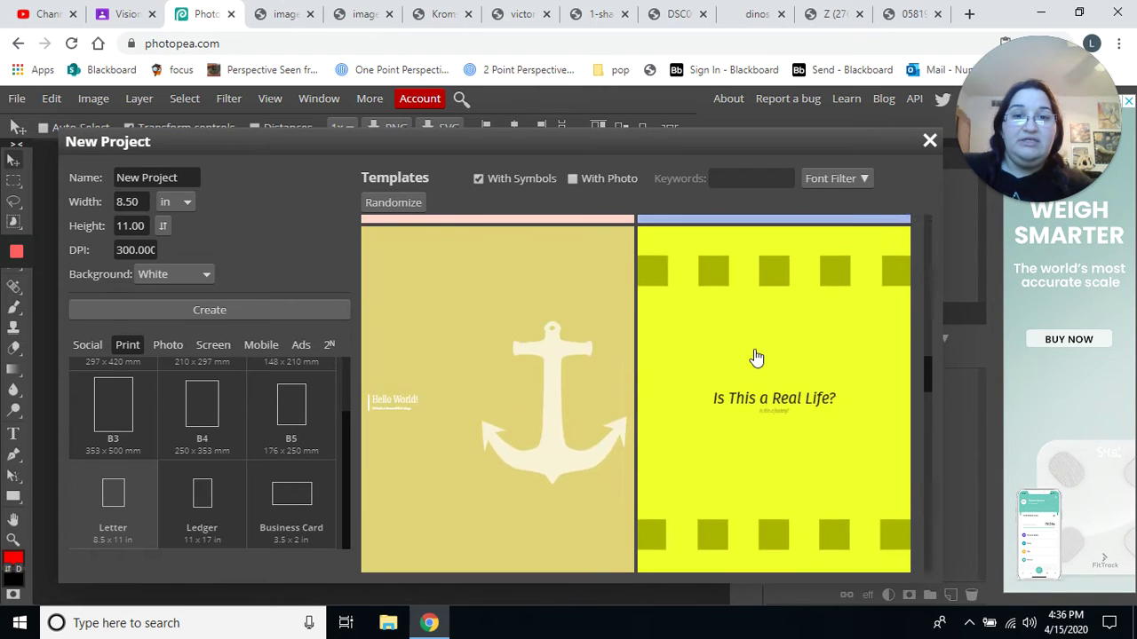
pyautogui.scroll(10, 755, 358)
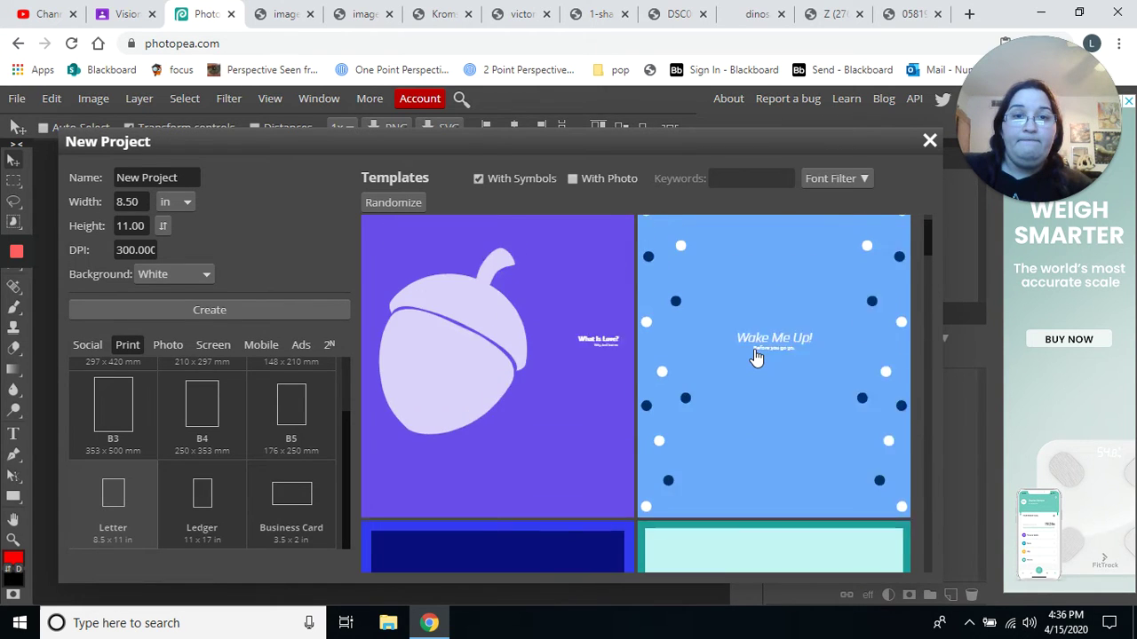
pyautogui.scroll(-10, 755, 356)
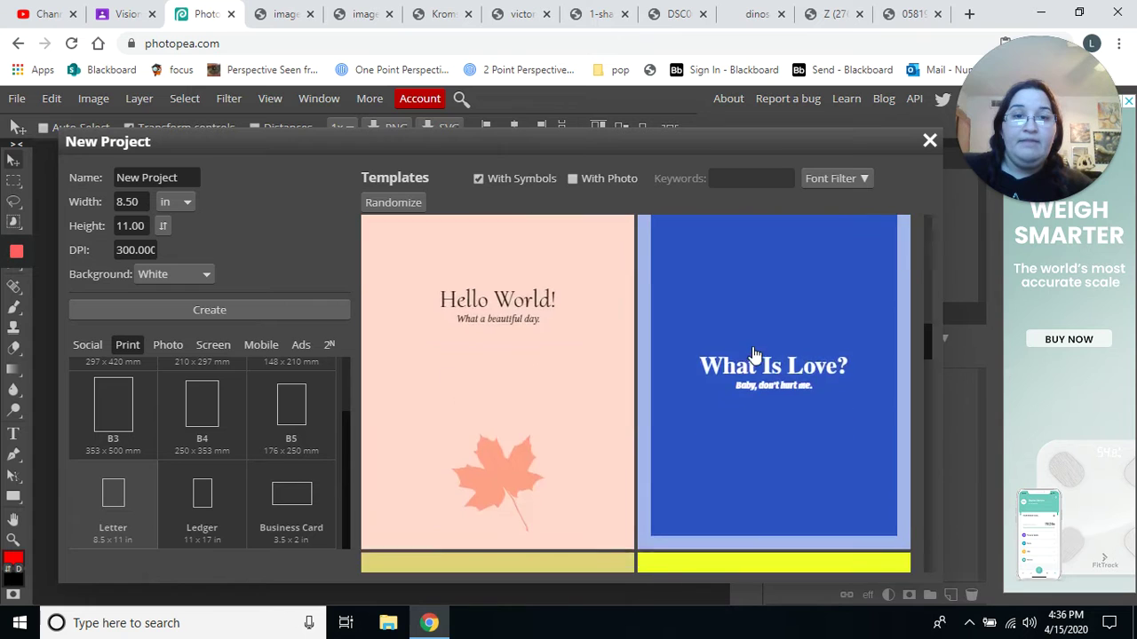
pyautogui.scroll(-10, 753, 355)
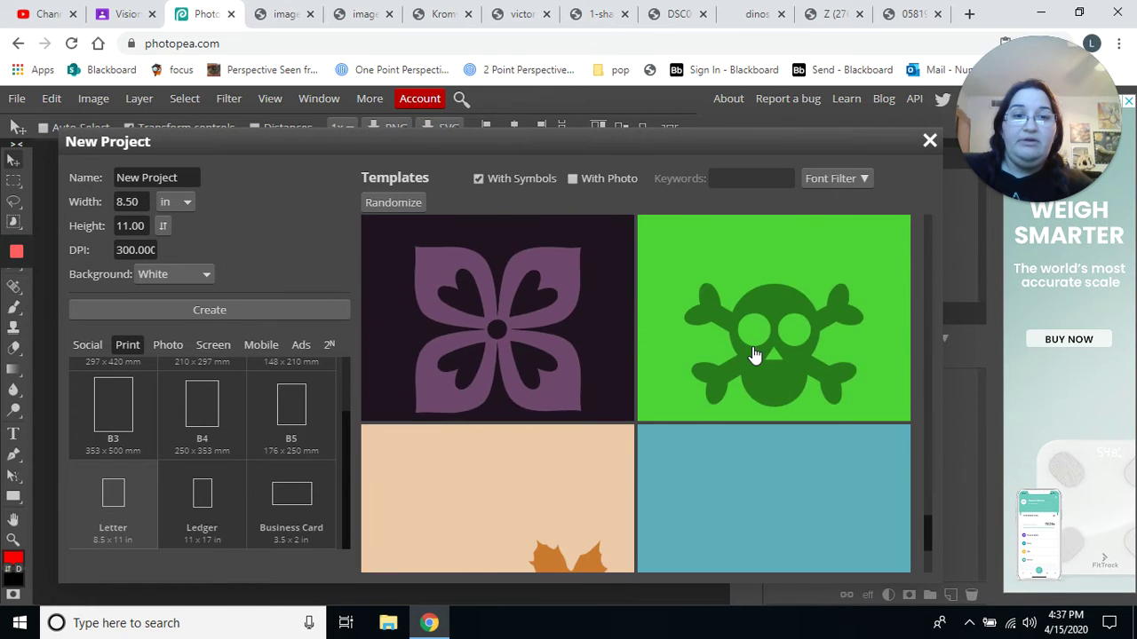
pyautogui.scroll(-7, 753, 355)
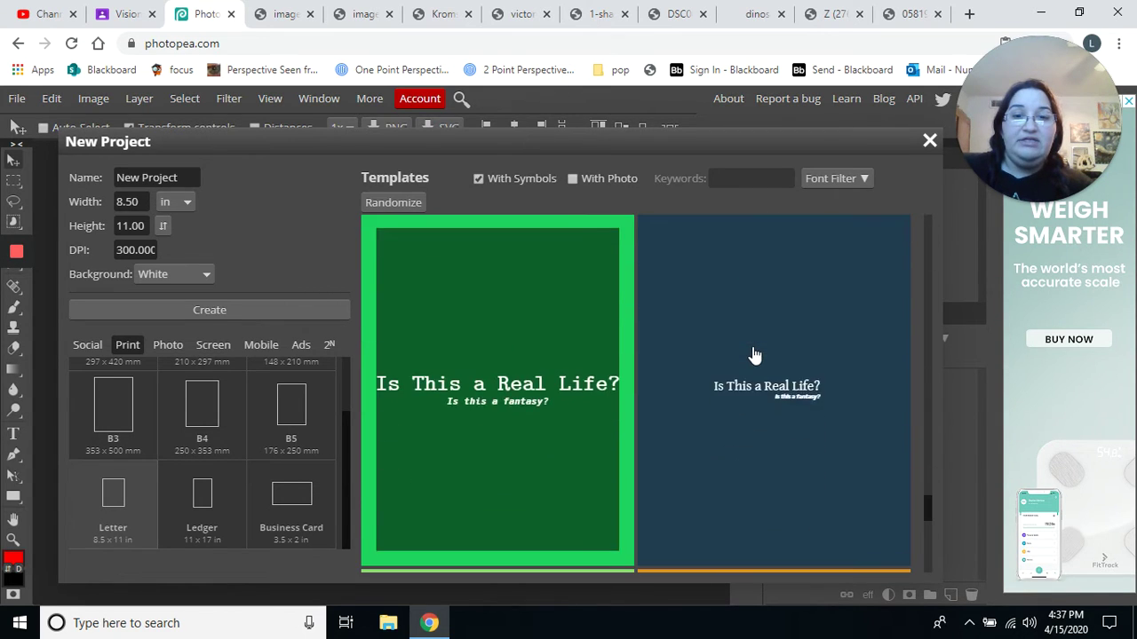
pyautogui.scroll(-3, 753, 356)
pyautogui.scroll(-10, 753, 356)
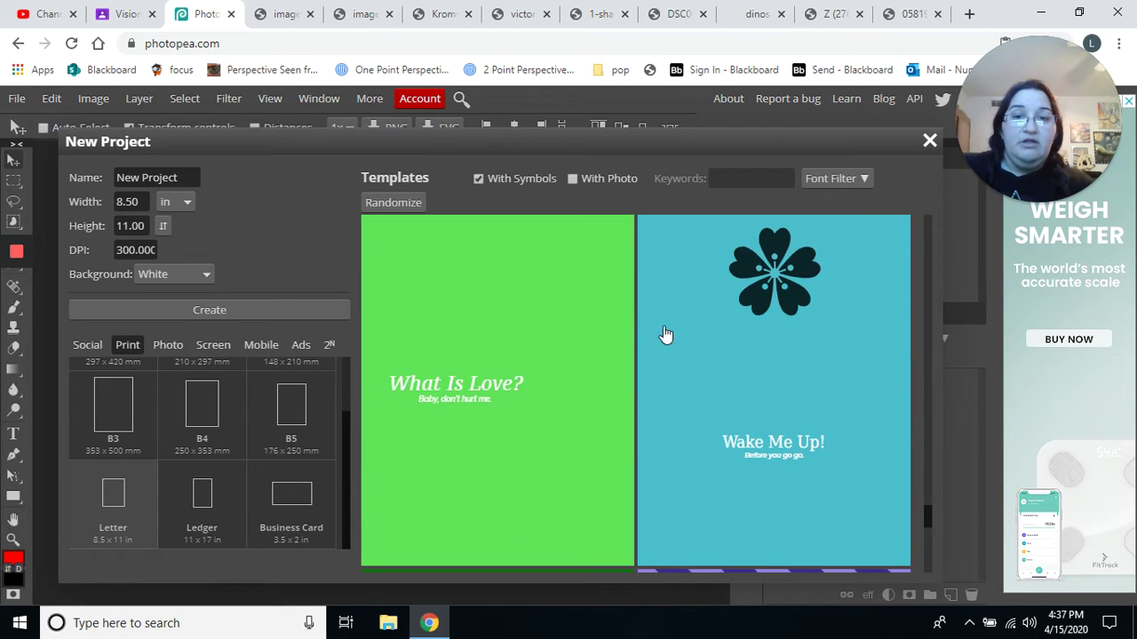
pyautogui.scroll(-10, 675, 354)
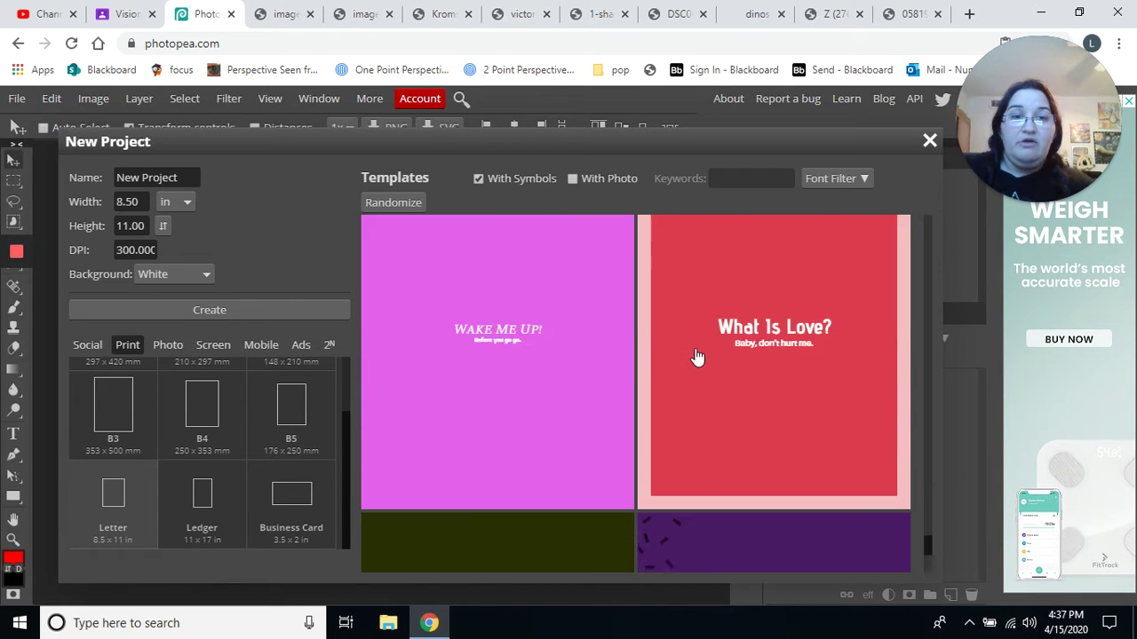
pyautogui.scroll(-10, 697, 356)
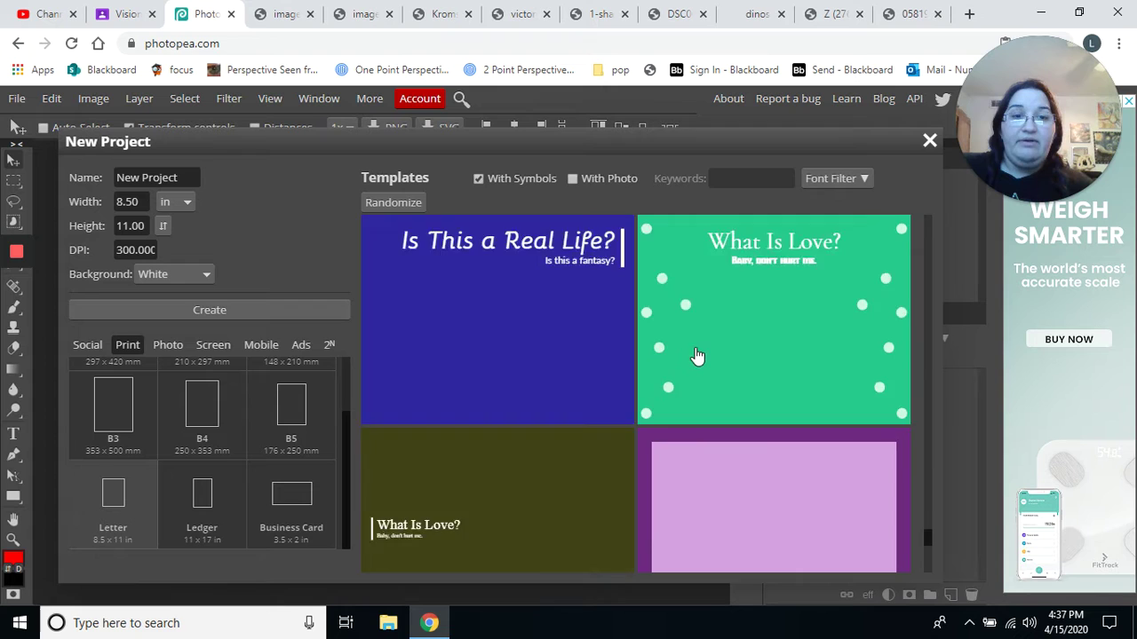
pyautogui.scroll(-10, 697, 355)
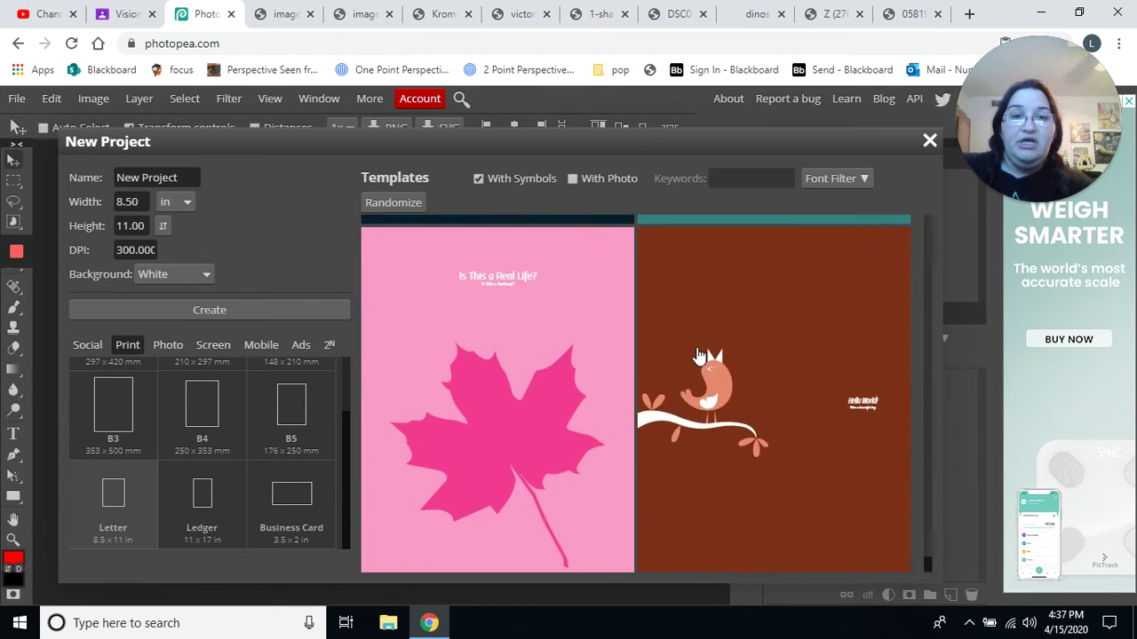
pyautogui.scroll(-10, 698, 354)
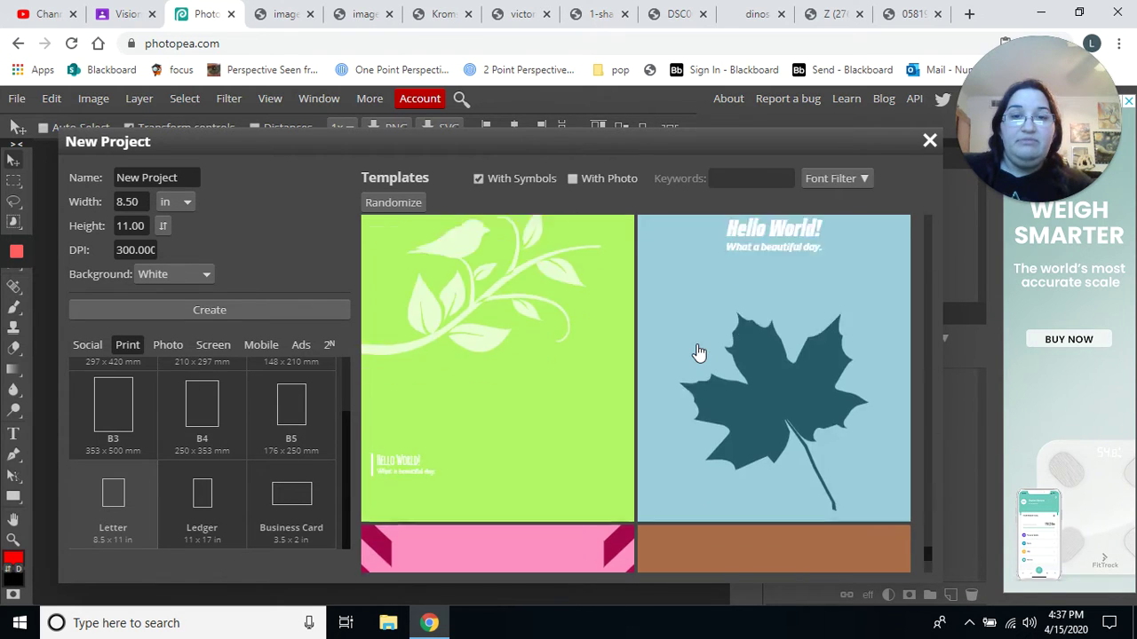
pyautogui.scroll(-5, 699, 354)
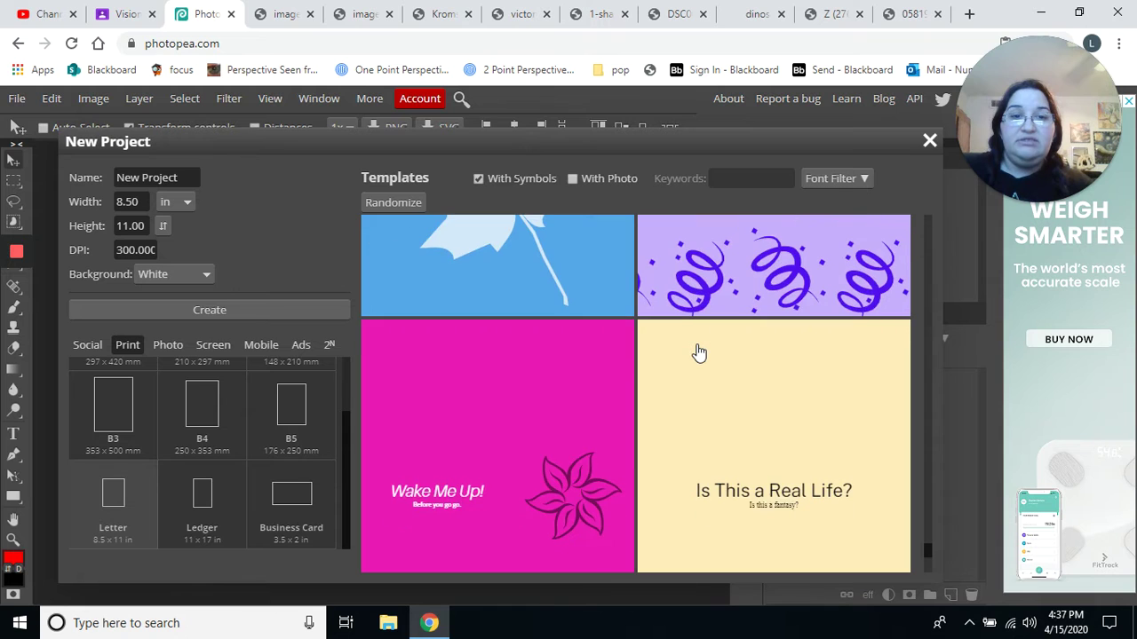
pyautogui.scroll(-10, 699, 354)
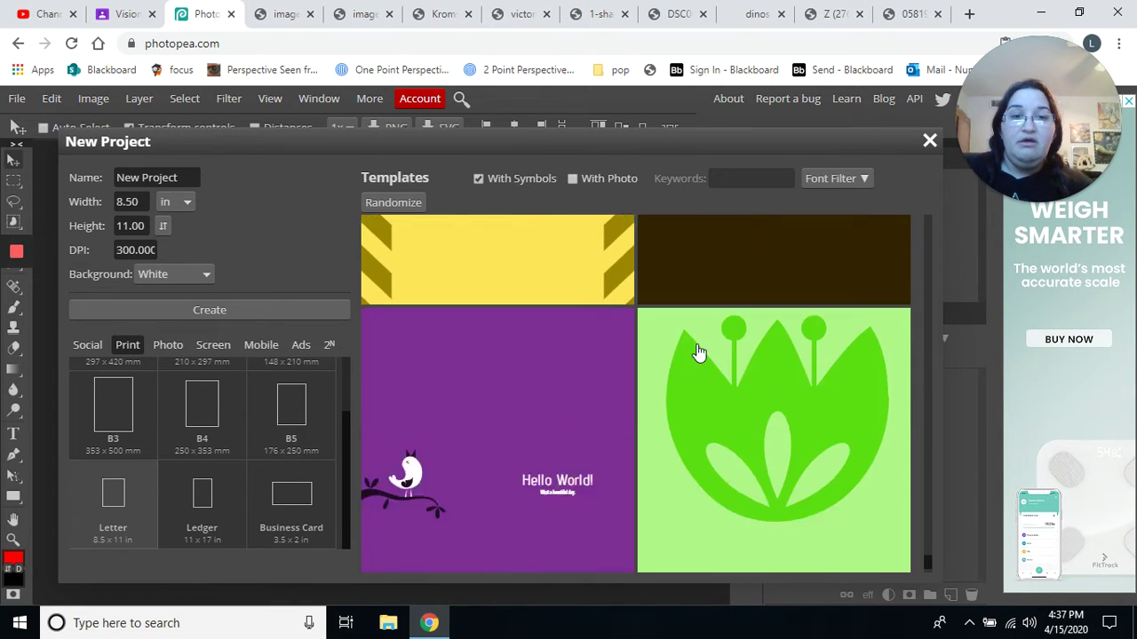
pyautogui.scroll(-6, 699, 353)
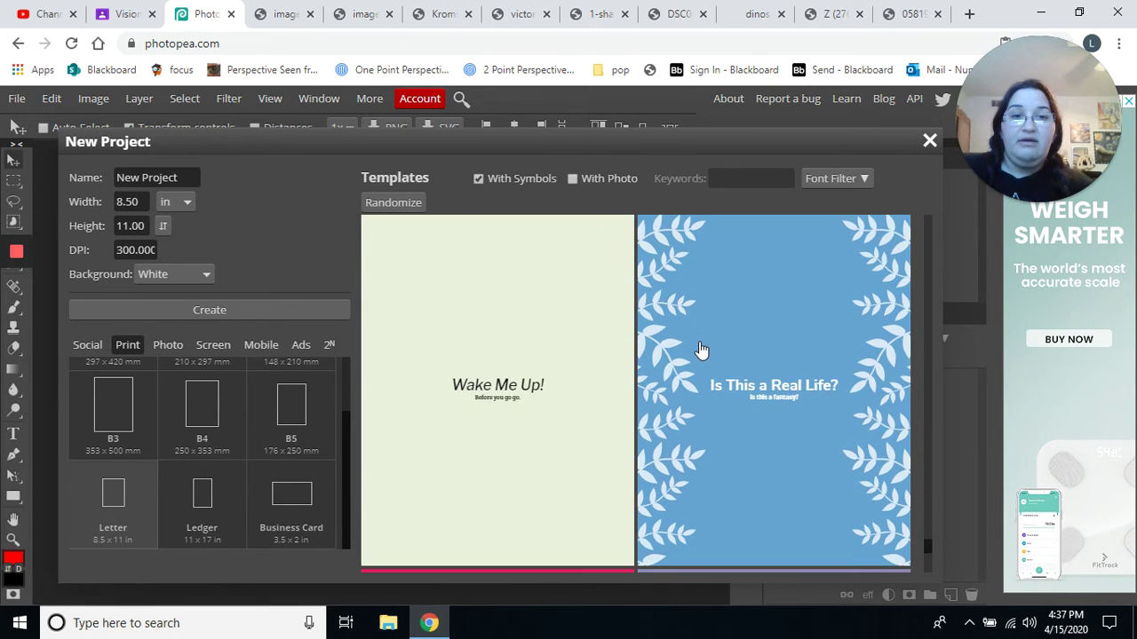
pyautogui.click(713, 315)
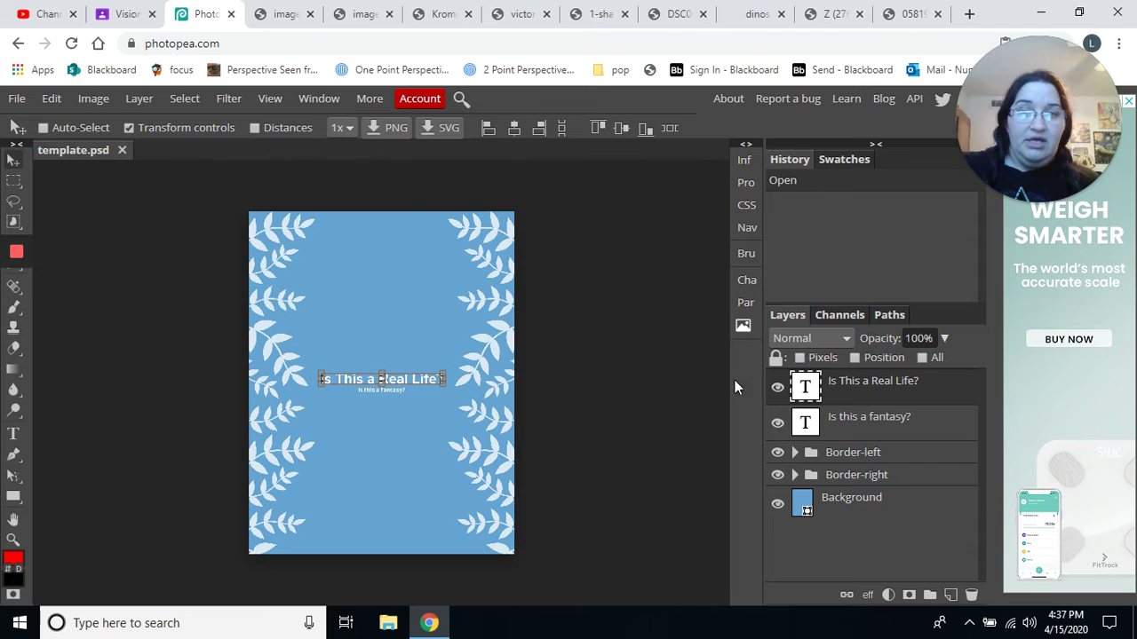
# Select the 'Is This a Real Life?' title with the Type tool and delete its layer.
pyautogui.click(14, 432)
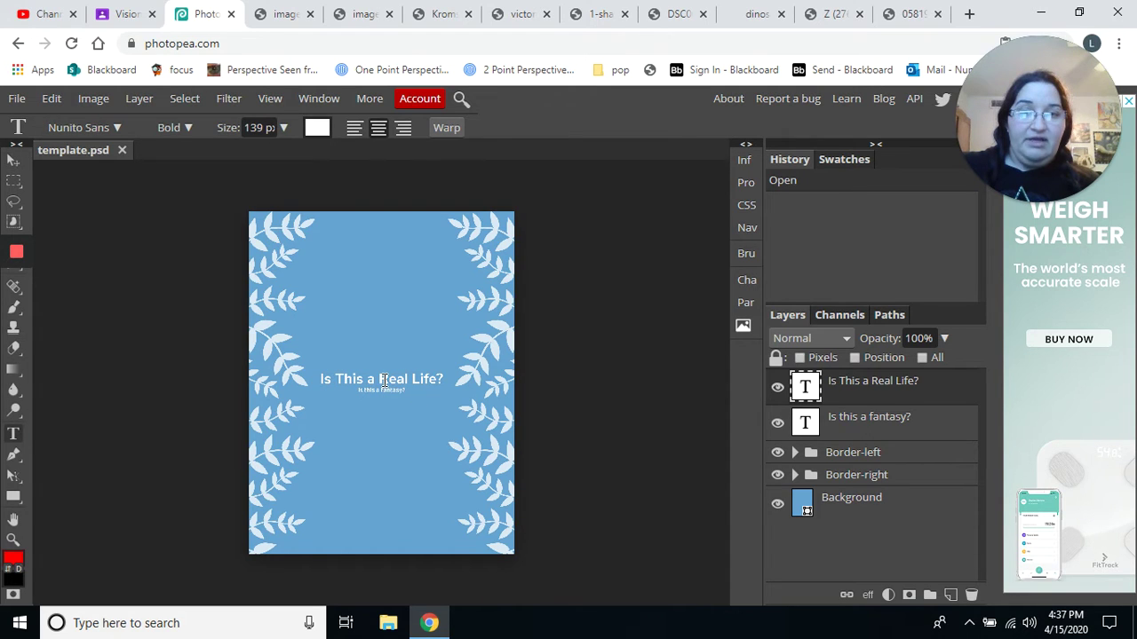
pyautogui.click(402, 380)
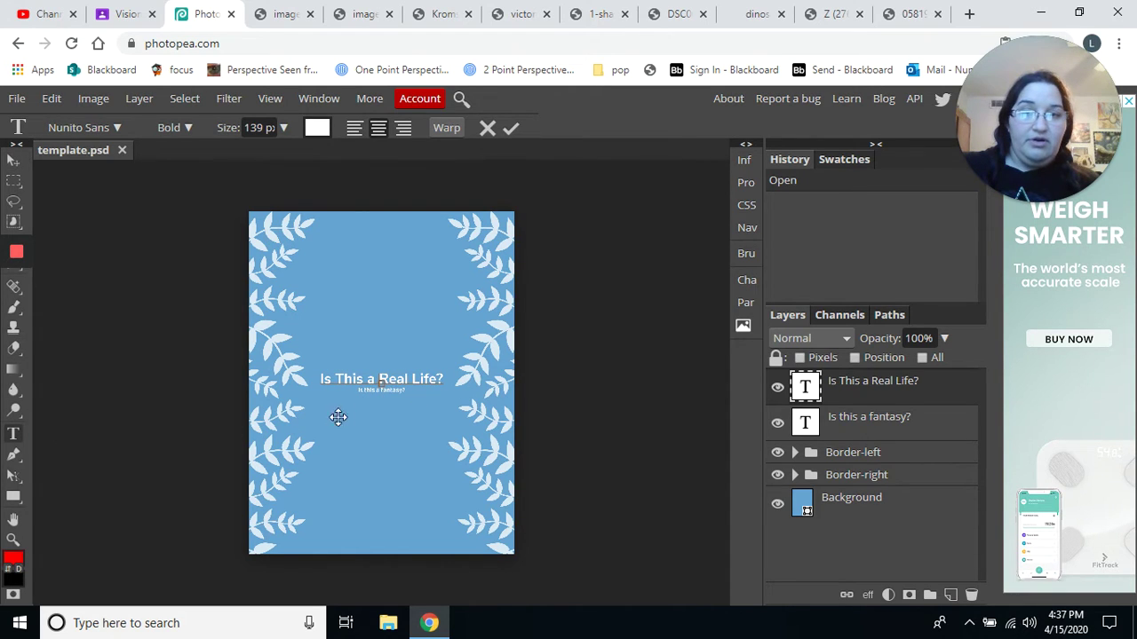
pyautogui.click(840, 385)
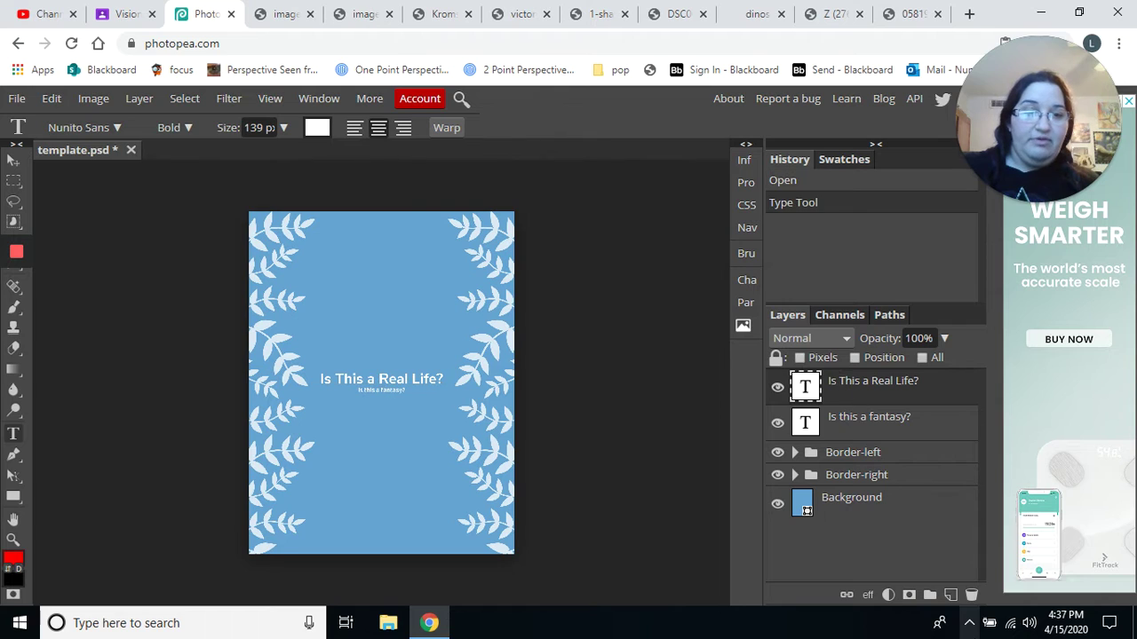
pyautogui.click(972, 595)
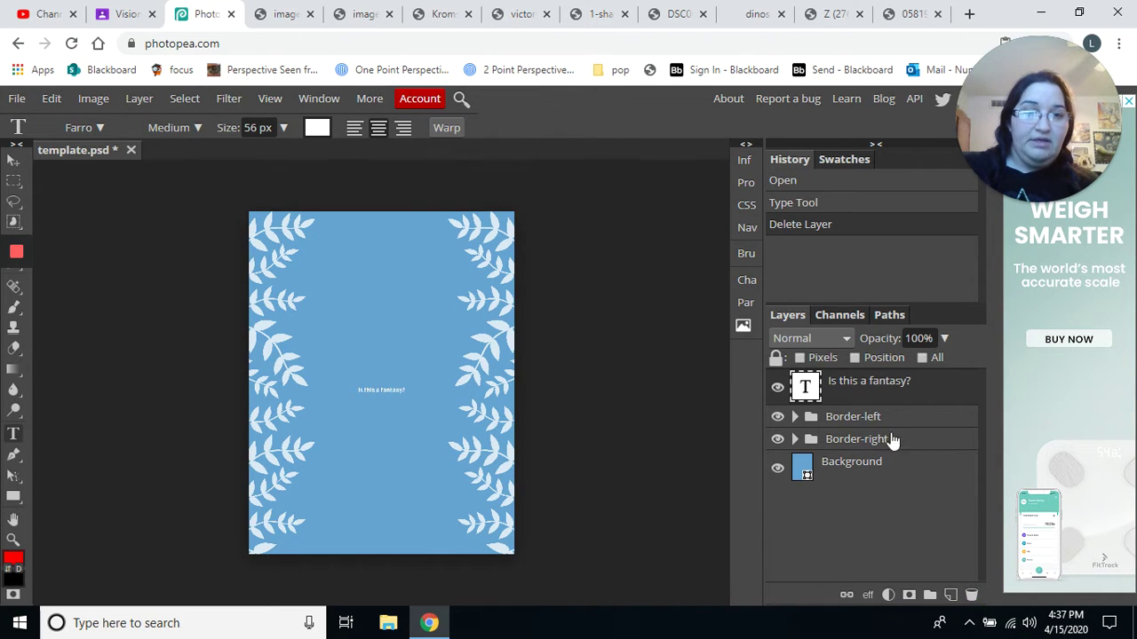
# Delete the 'Is this a fantasy?' layer, add five empty layers, and select Layer 1.
pyautogui.click(971, 595)
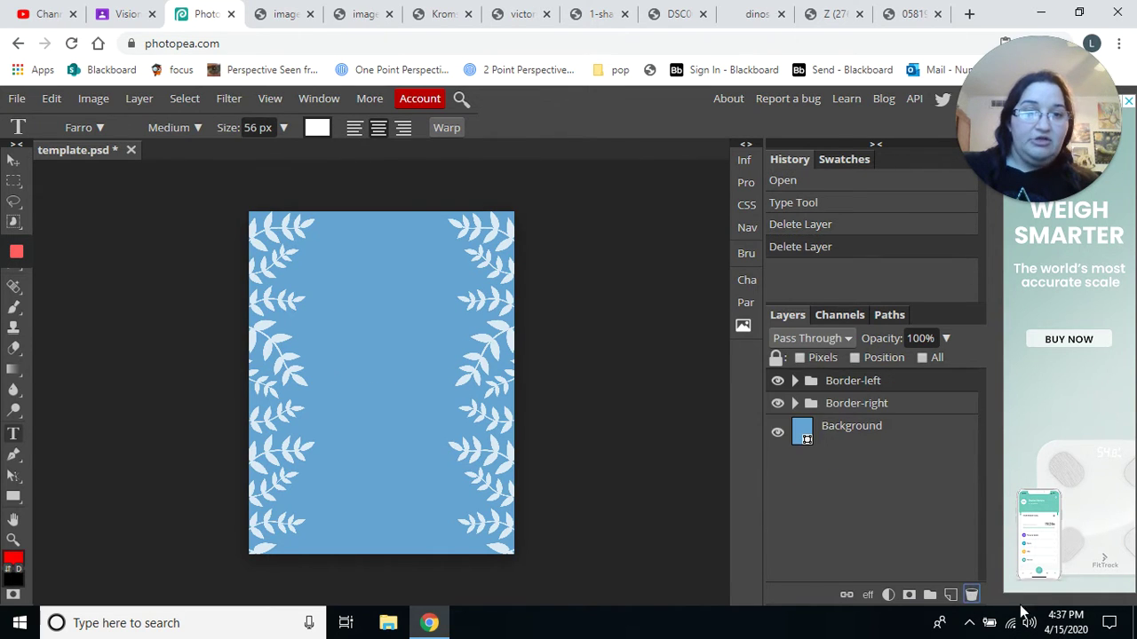
pyautogui.click(951, 595)
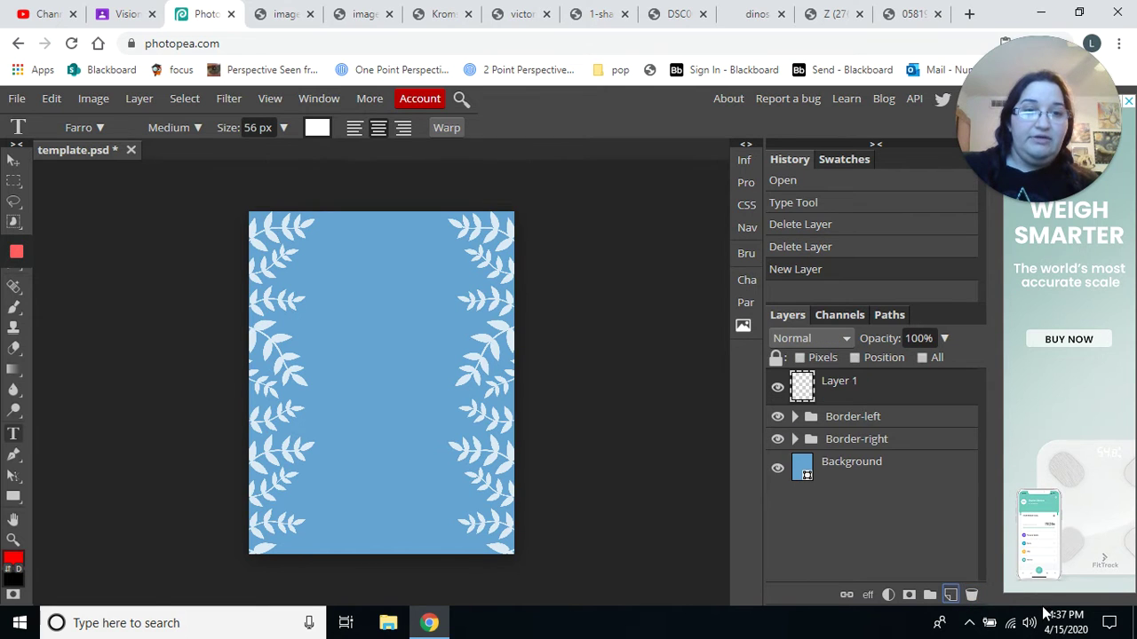
pyautogui.click(950, 595)
pyautogui.click(950, 595)
pyautogui.click(950, 595)
pyautogui.click(951, 595)
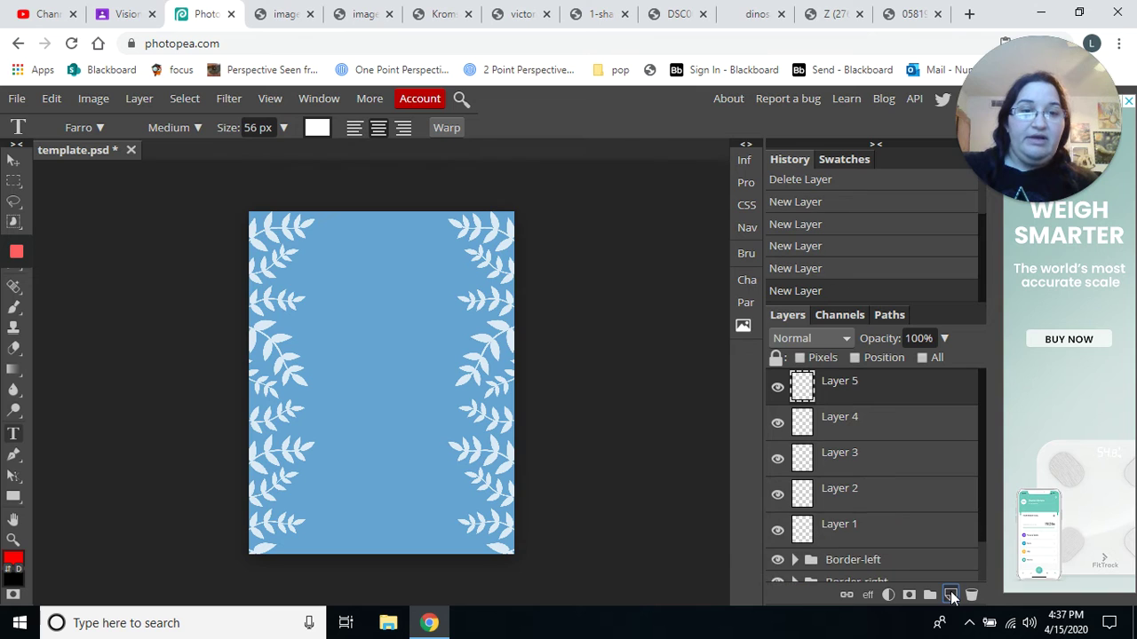
pyautogui.click(950, 595)
pyautogui.scroll(-2, 900, 478)
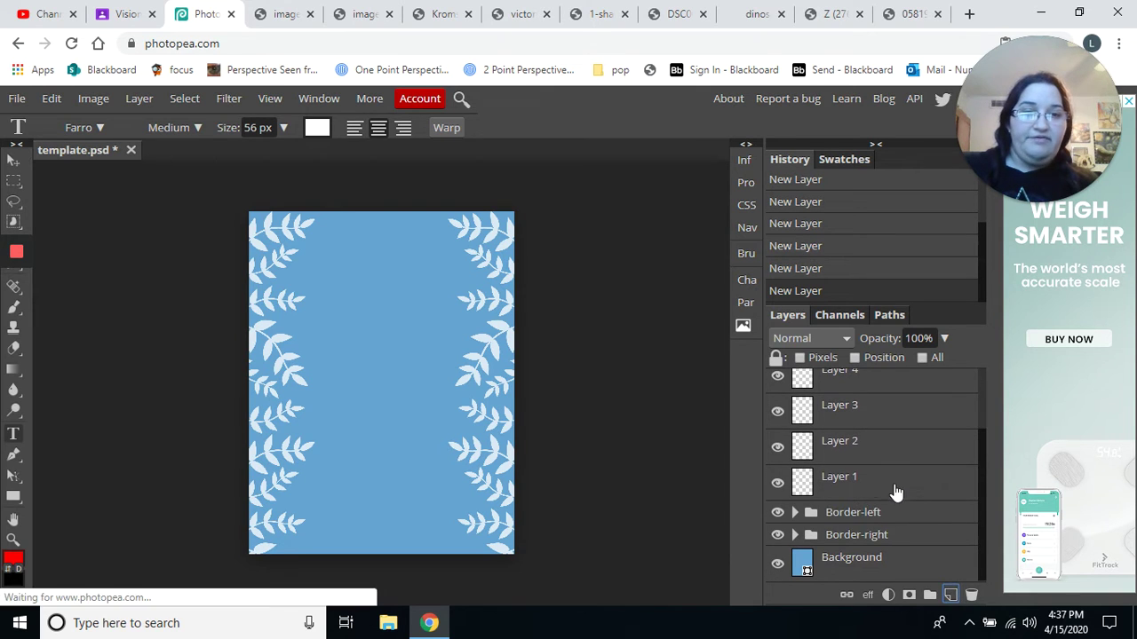
pyautogui.click(875, 486)
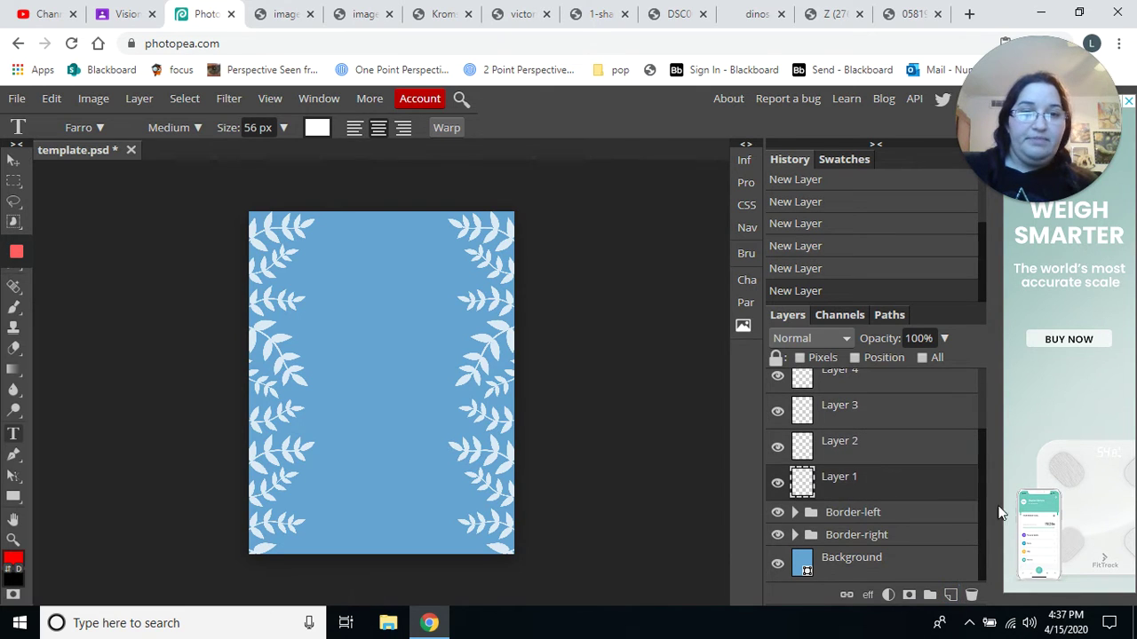
# Look through the saved image tabs and copy the desert railroad-crossing photo.
pyautogui.click(289, 14)
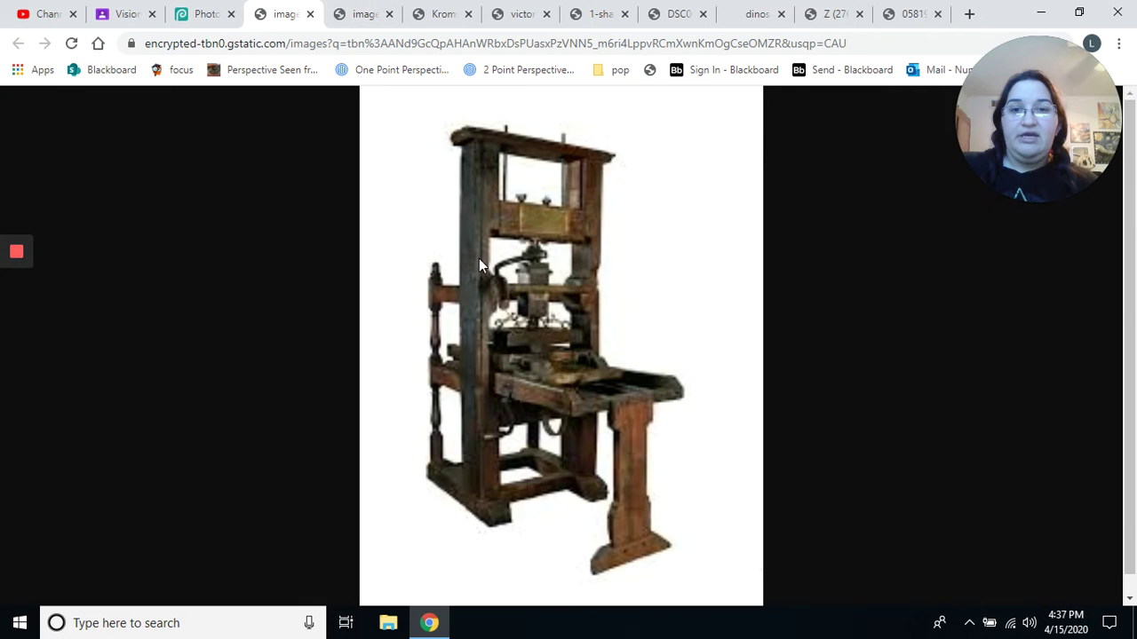
pyautogui.rightClick(478, 258)
pyautogui.click(388, 7)
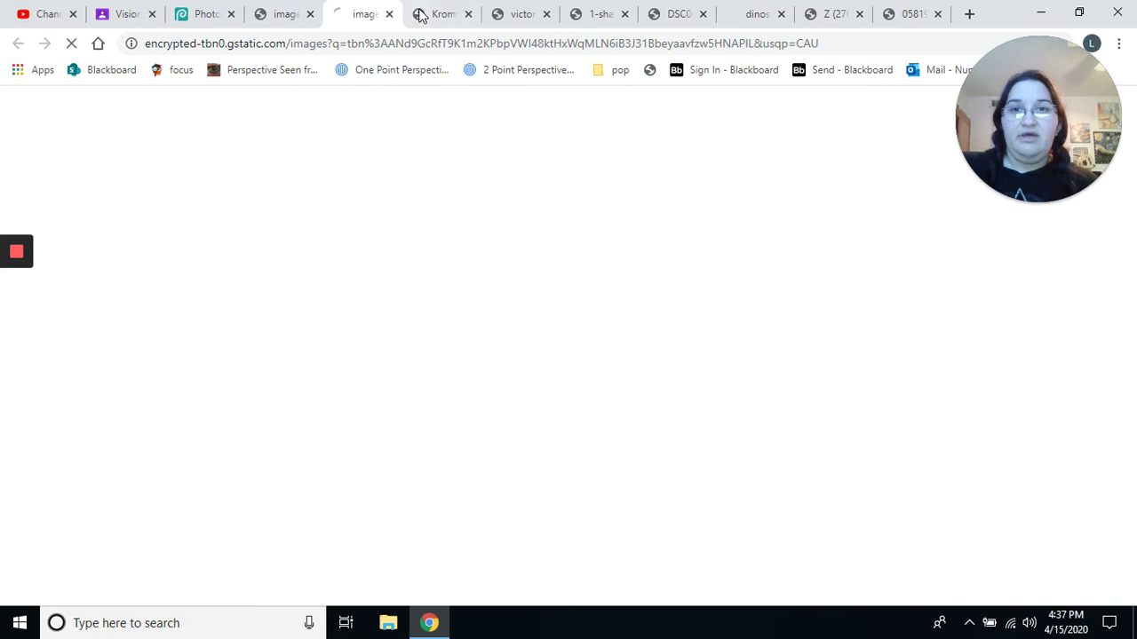
pyautogui.click(915, 13)
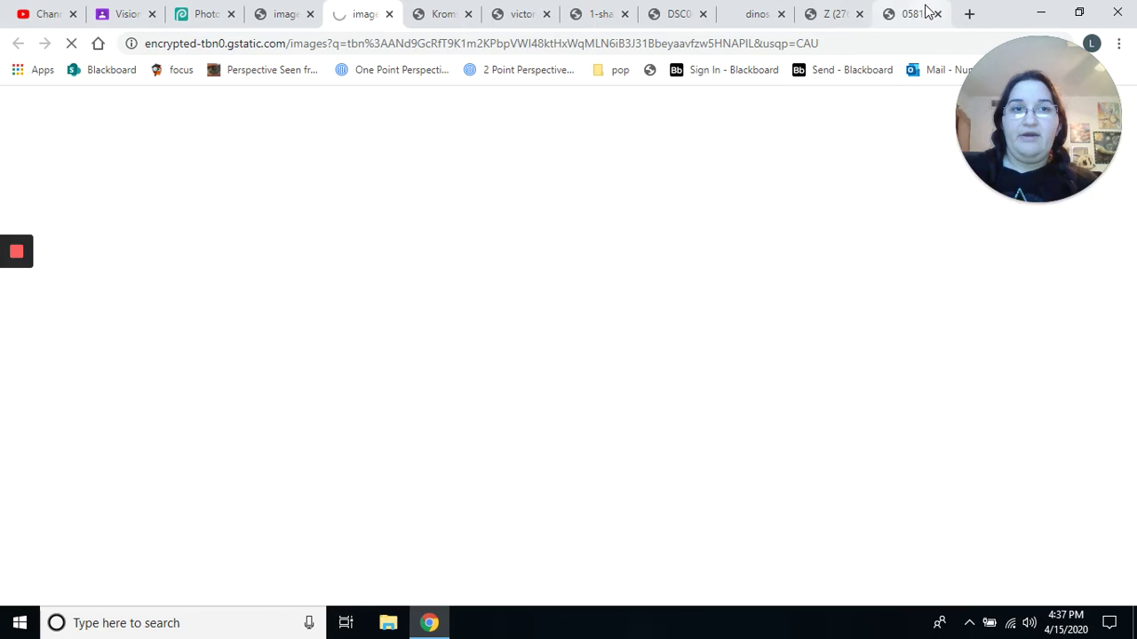
pyautogui.click(835, 13)
pyautogui.click(756, 13)
pyautogui.click(655, 11)
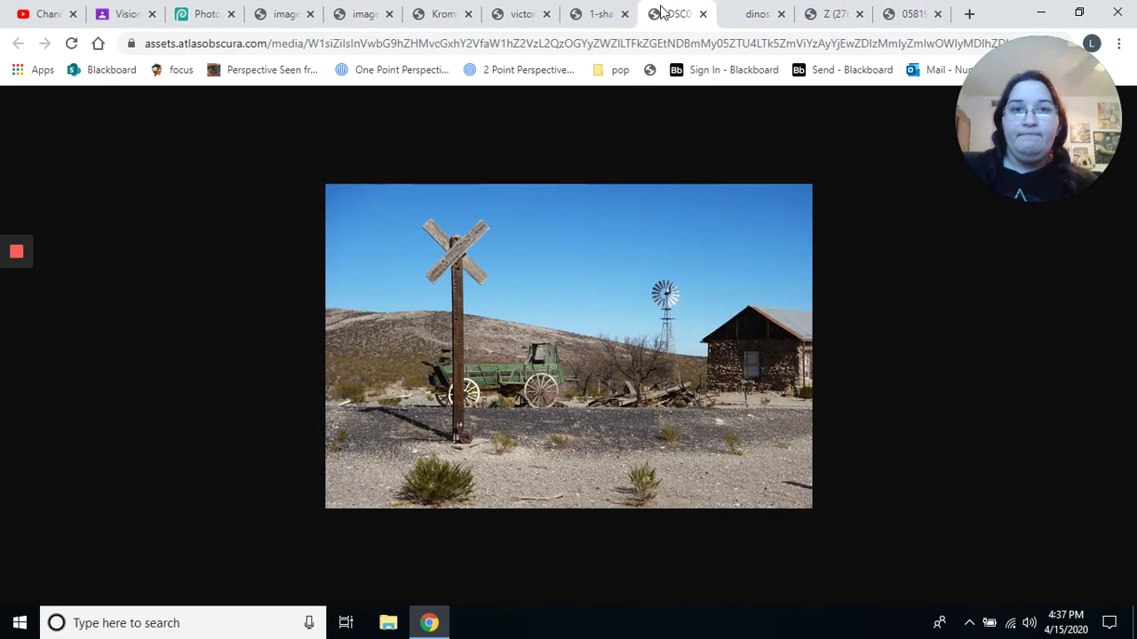
pyautogui.rightClick(474, 382)
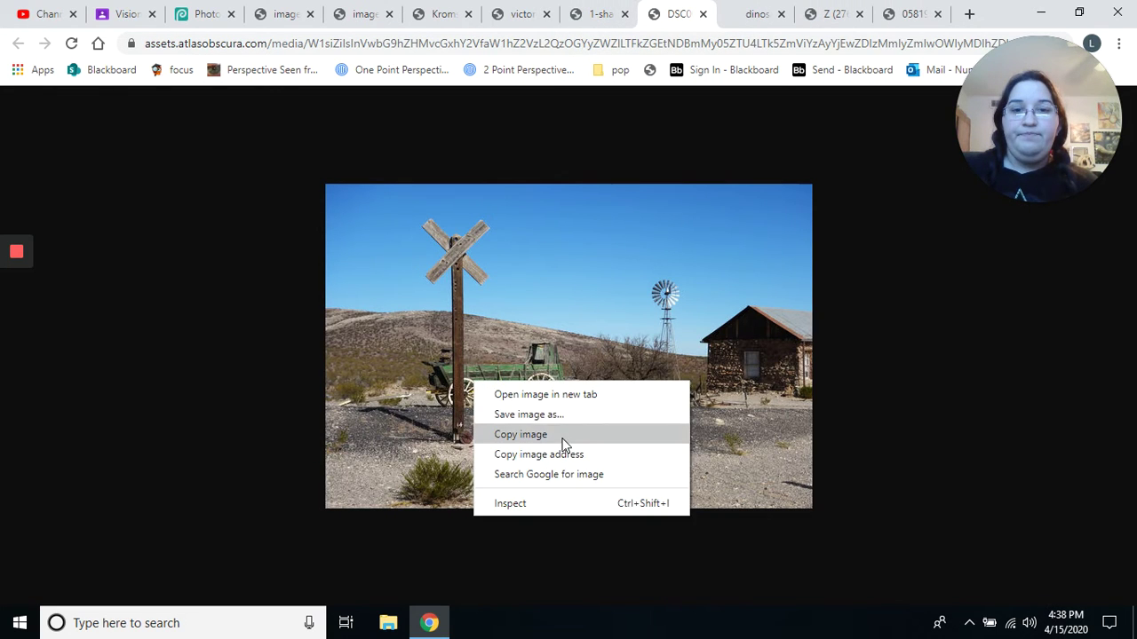
pyautogui.click(563, 438)
# Paste the copied desert photo into the collage and undo an accidental empty text layer.
pyautogui.click(213, 17)
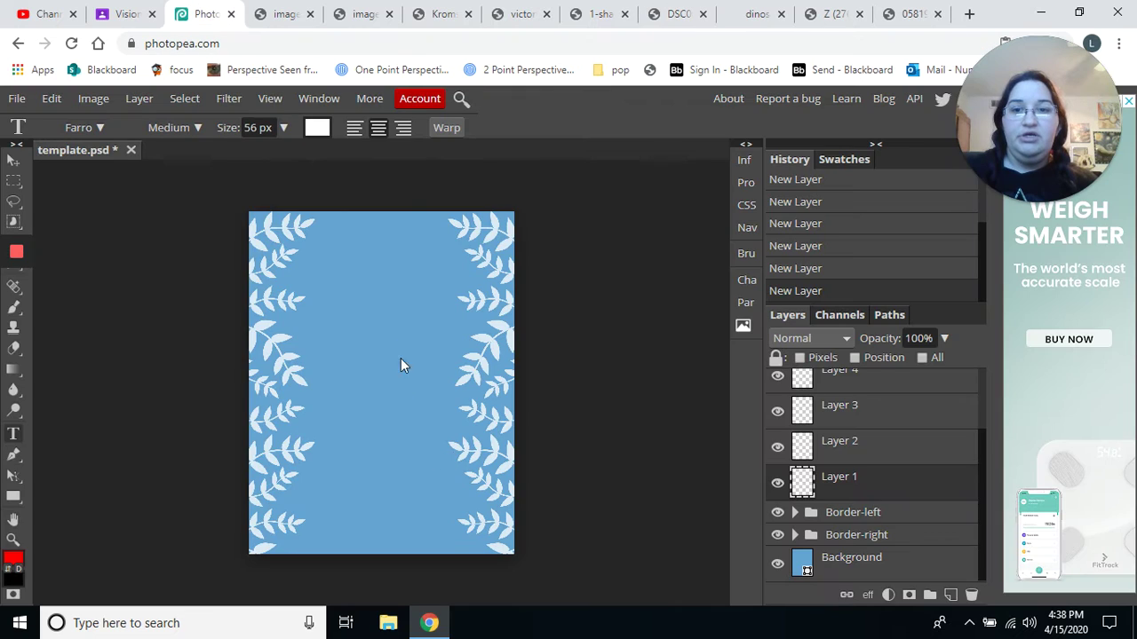
pyautogui.click(52, 99)
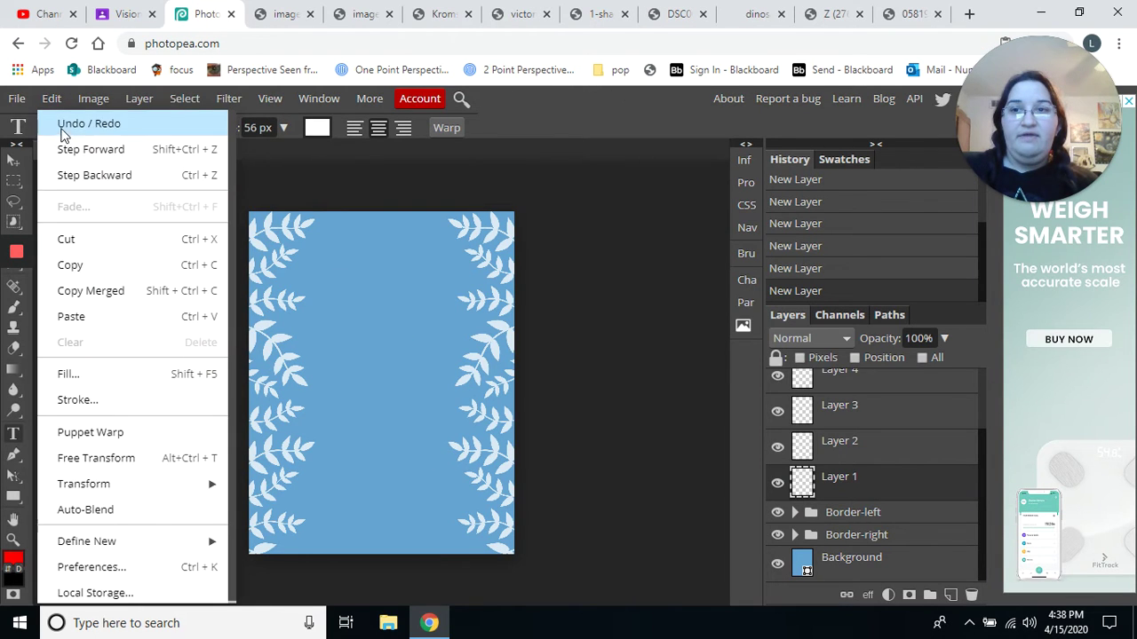
pyautogui.click(114, 318)
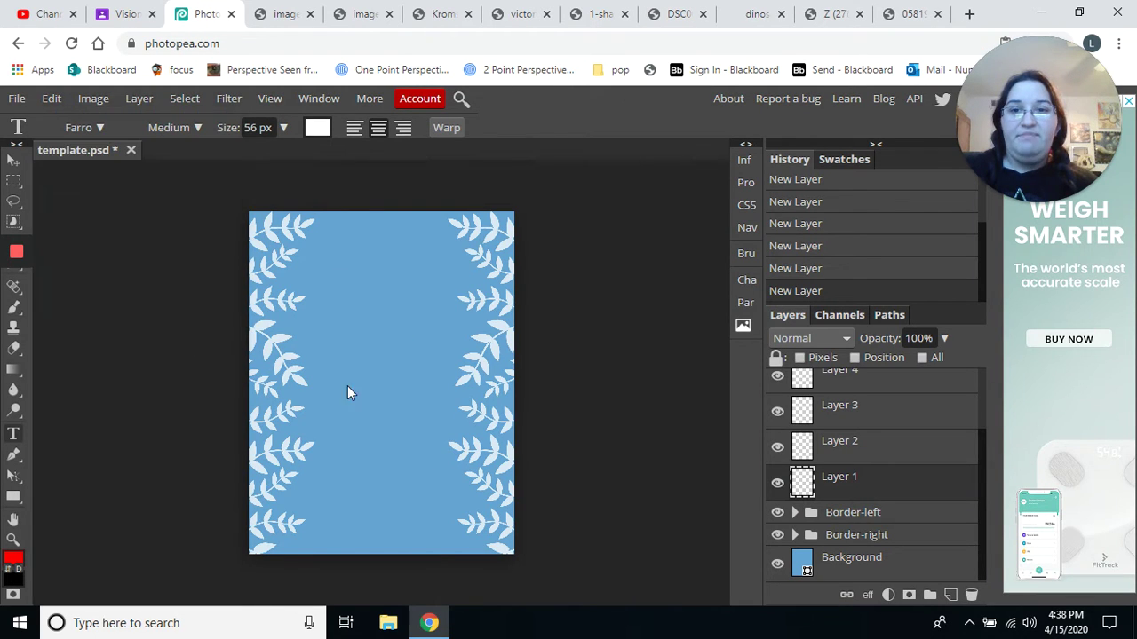
pyautogui.click(275, 240)
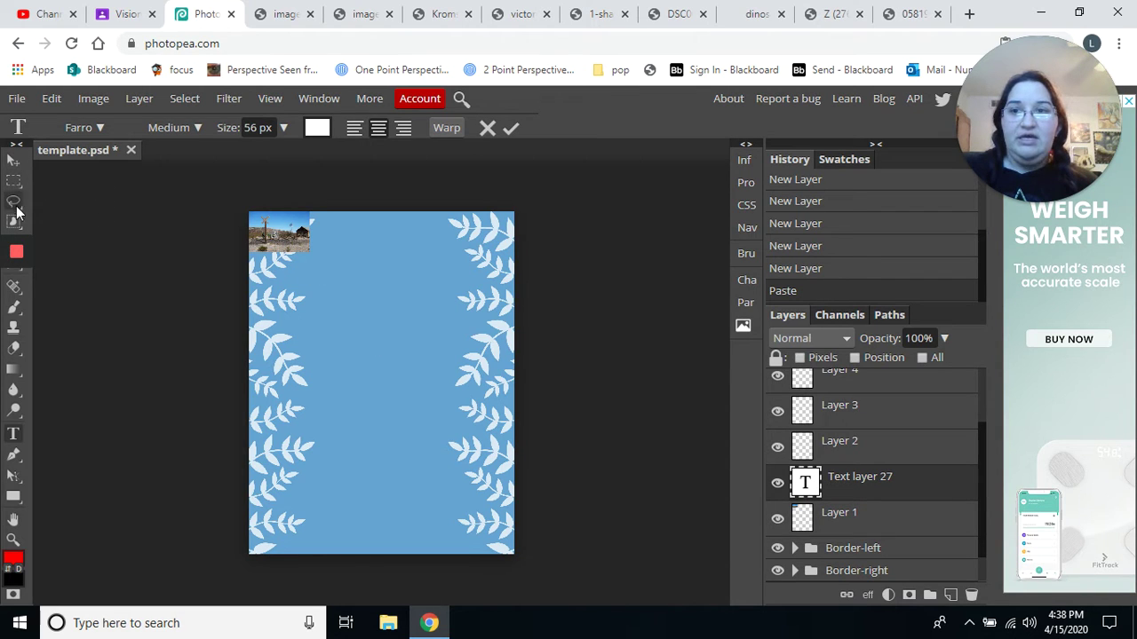
pyautogui.click(12, 162)
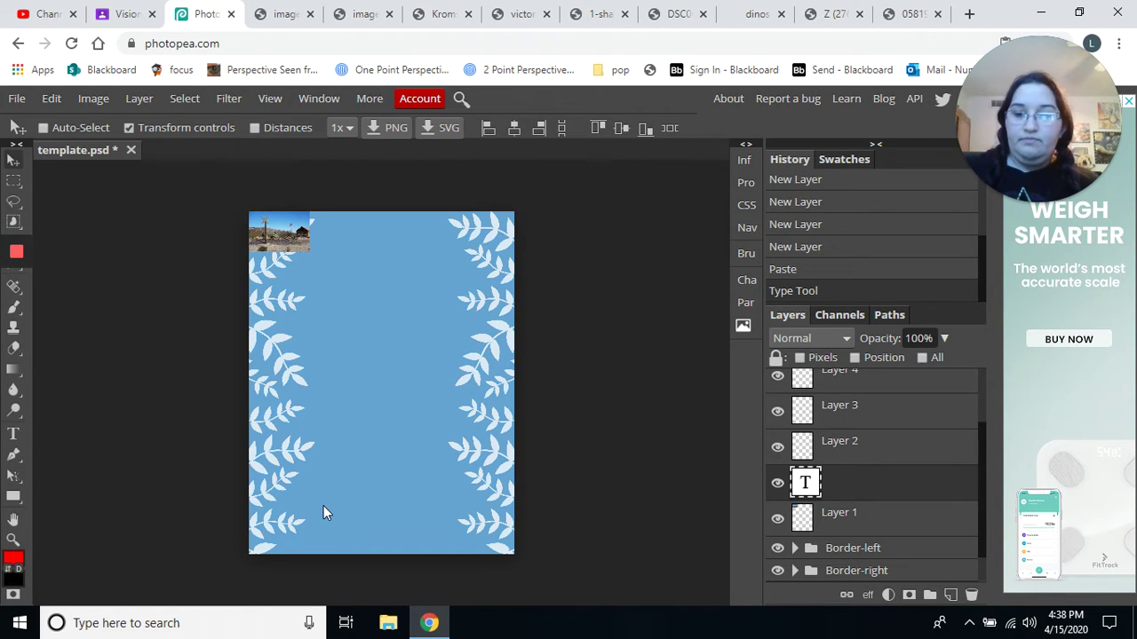
pyautogui.hotkey('ctrl', 'z')
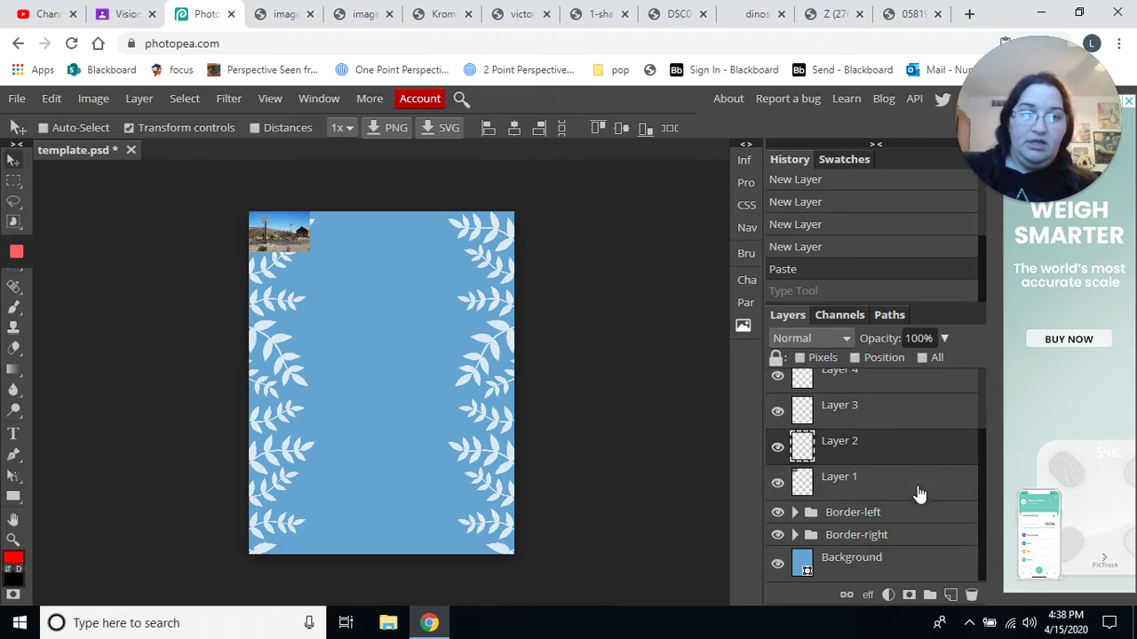
# Enlarge the Layer 1 desert photo, rotate it -15.3°, and move it bottom-left.
pyautogui.click(817, 477)
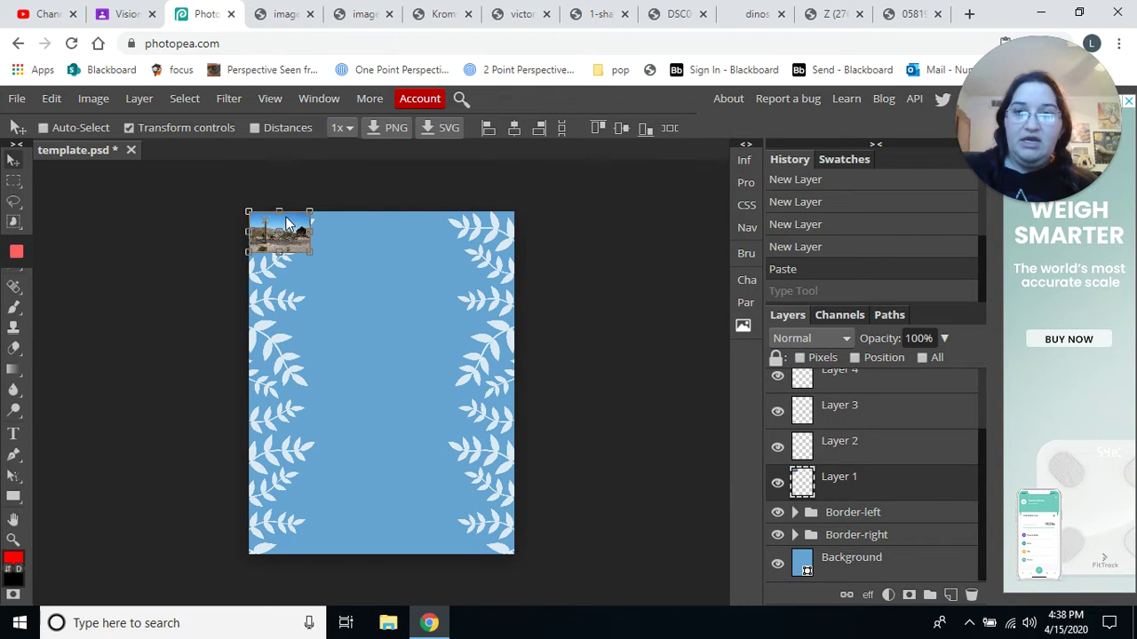
pyautogui.moveTo(291, 235); pyautogui.dragTo(439, 234)
pyautogui.moveTo(391, 279); pyautogui.dragTo(399, 415)
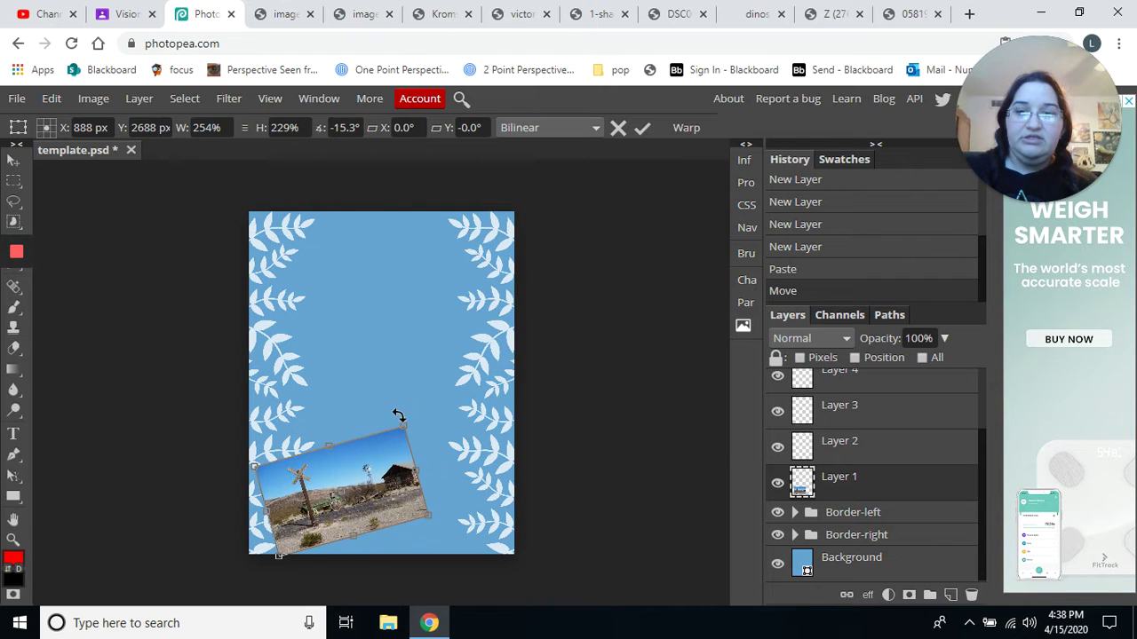
pyautogui.moveTo(384, 494)
pyautogui.mouseDown()
pyautogui.moveTo(393, 491)
pyautogui.moveTo(366, 489)
pyautogui.moveTo(367, 502)
pyautogui.mouseUp()
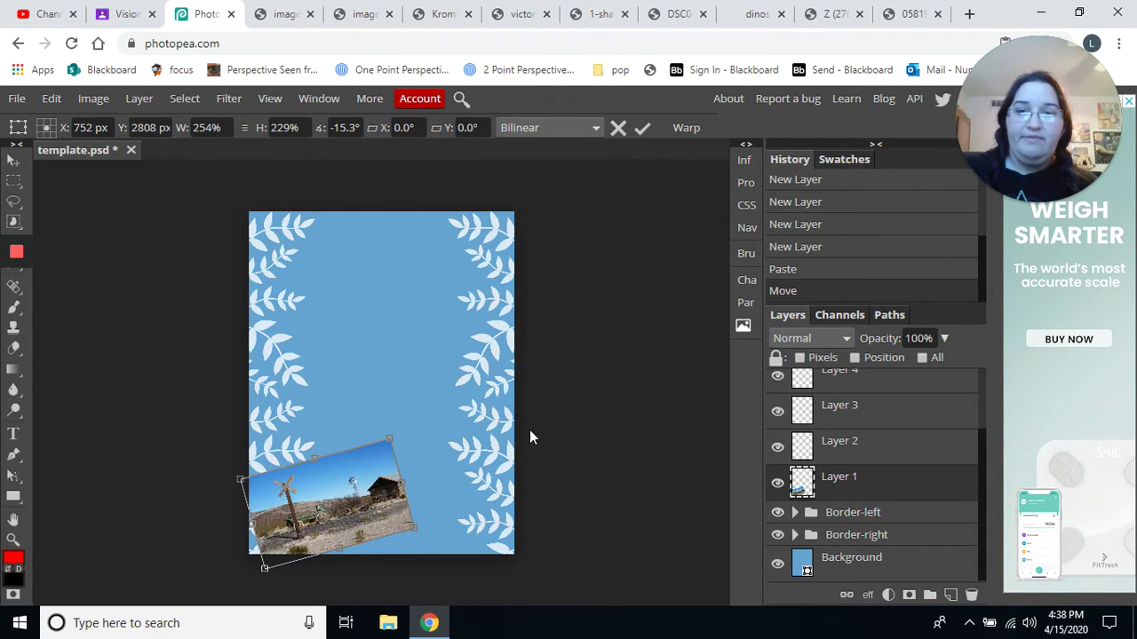
# Close the DSC0 desert tab, copy the 1-shawl-dancer painting, and return to Photopea.
pyautogui.click(822, 12)
pyautogui.click(762, 13)
pyautogui.click(668, 13)
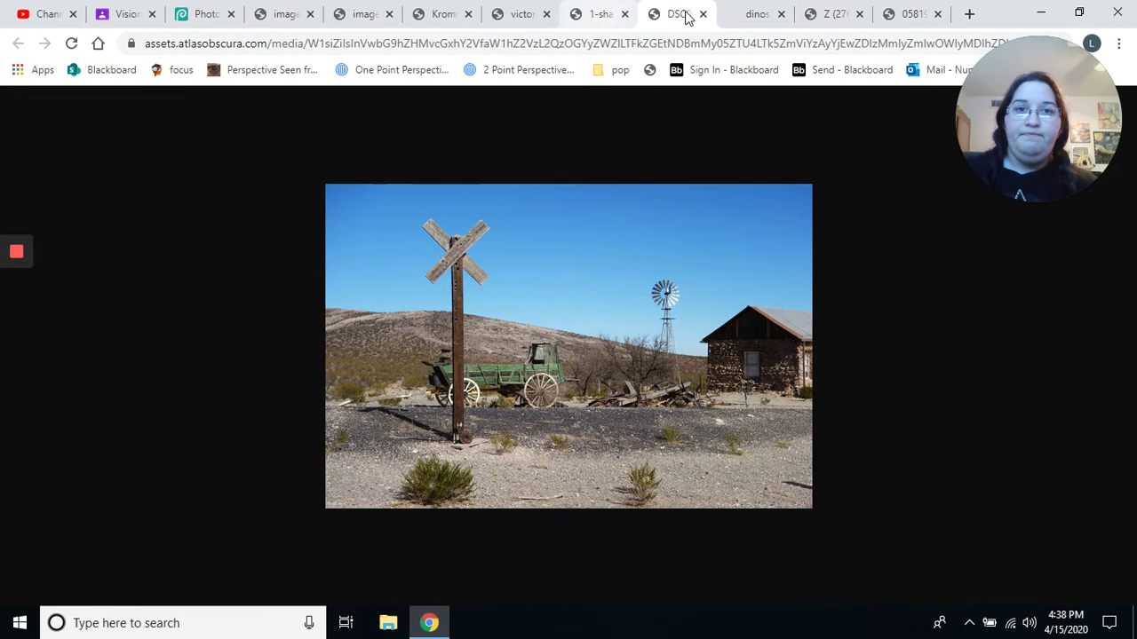
pyautogui.click(702, 14)
pyautogui.click(586, 14)
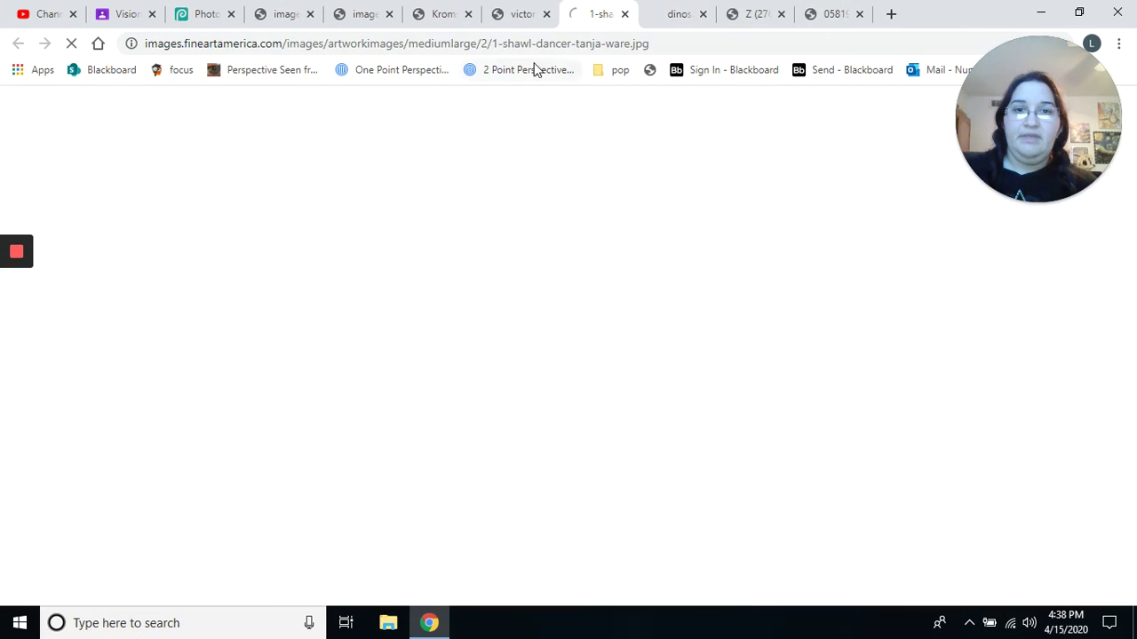
pyautogui.rightClick(560, 268)
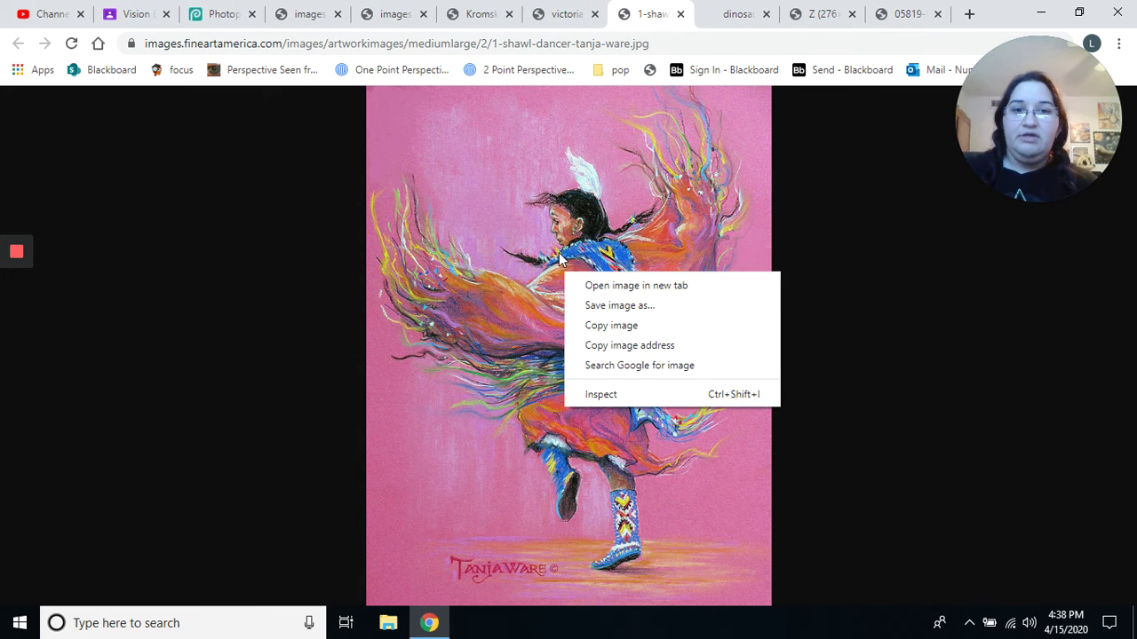
pyautogui.click(616, 327)
pyautogui.click(127, 14)
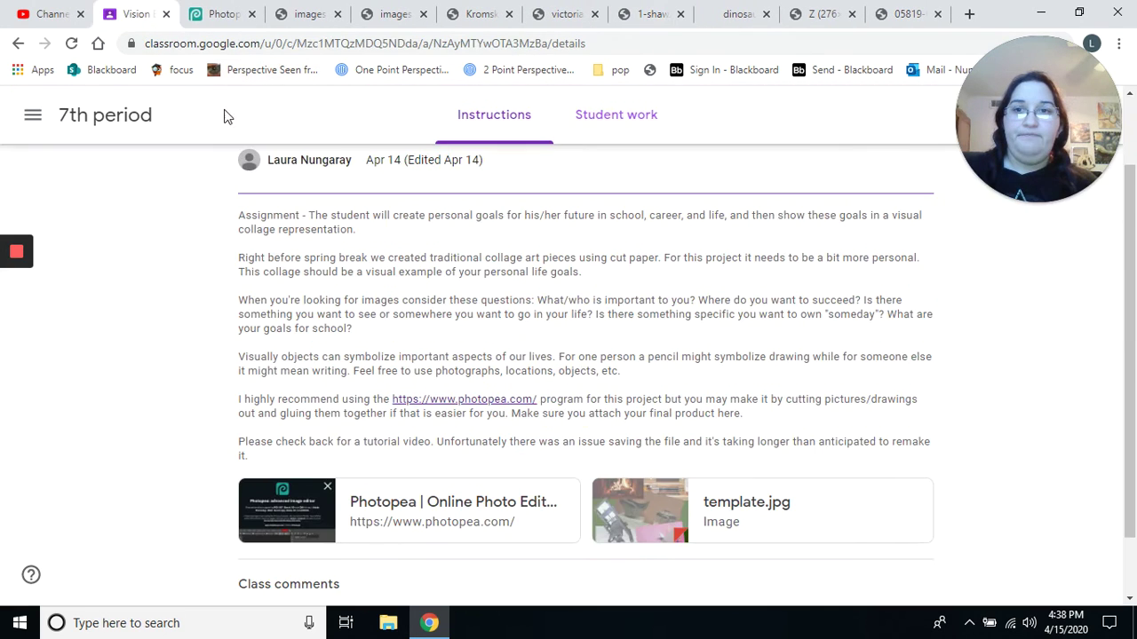
pyautogui.click(223, 13)
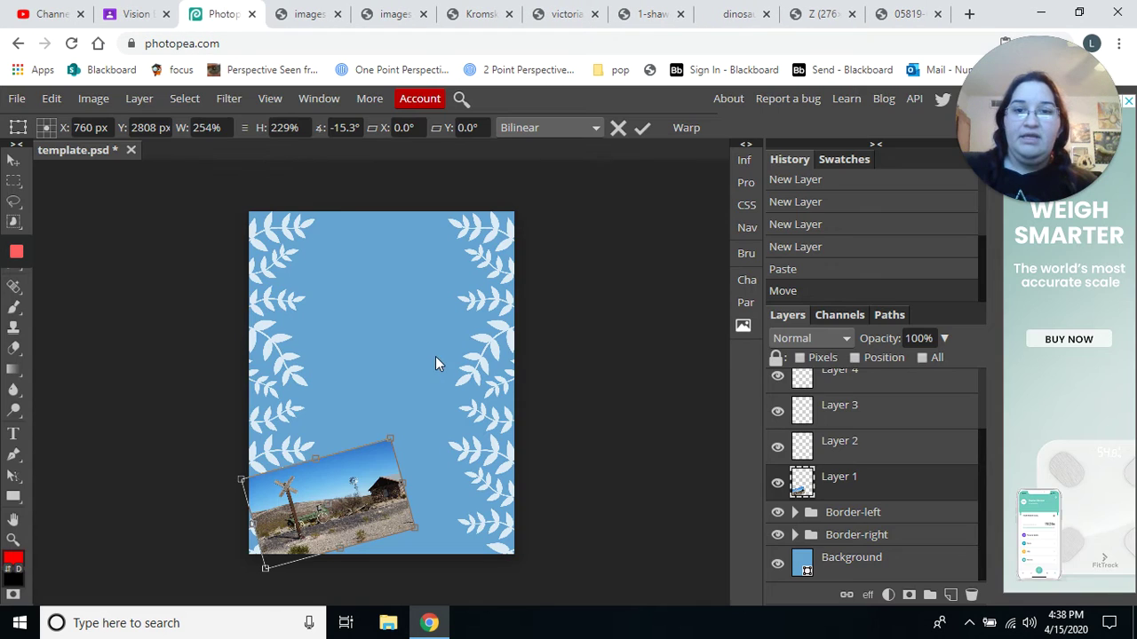
# Paste the shawl-dancer painting, scale it up, tilt it 10°, and place it top-right.
pyautogui.rightClick(624, 318)
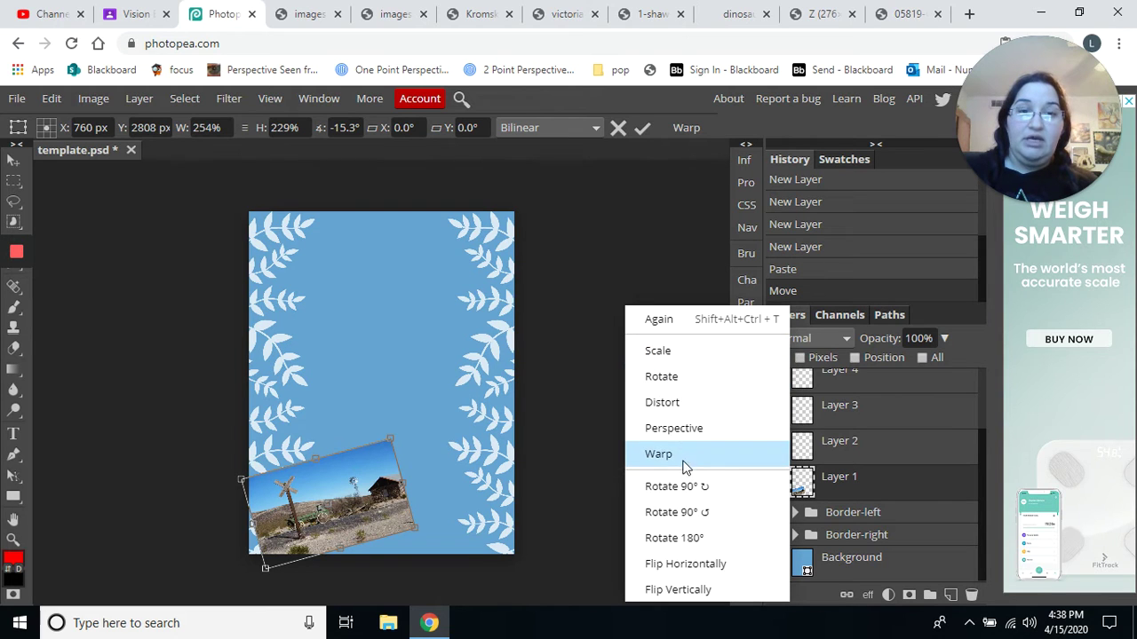
pyautogui.click(51, 98)
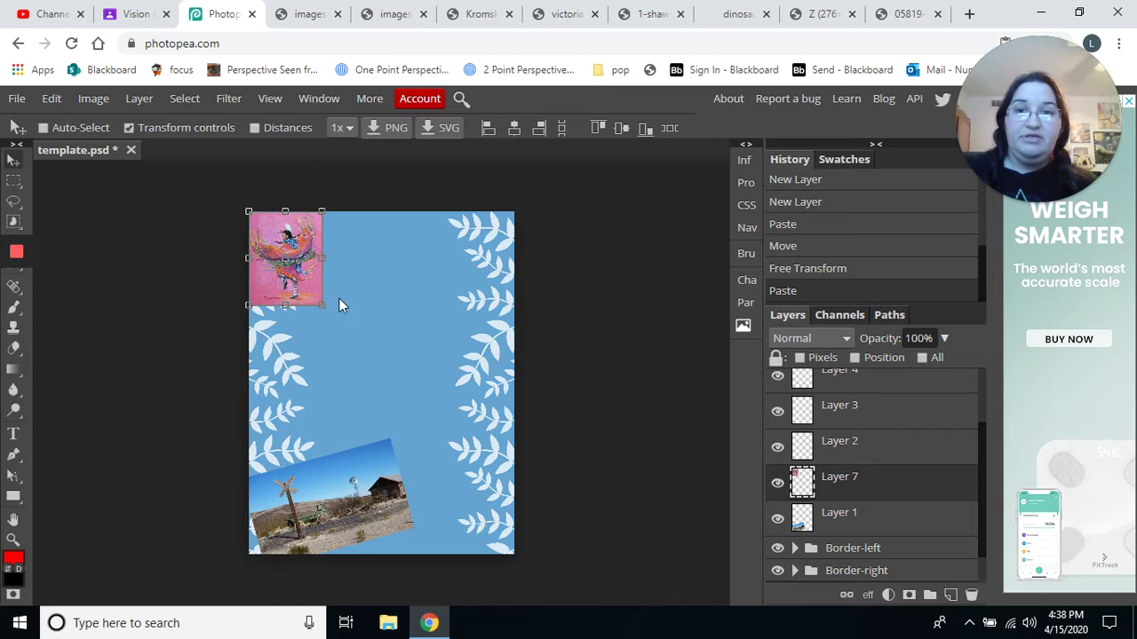
pyautogui.moveTo(322, 307); pyautogui.dragTo(368, 382)
pyautogui.moveTo(316, 276); pyautogui.dragTo(453, 268)
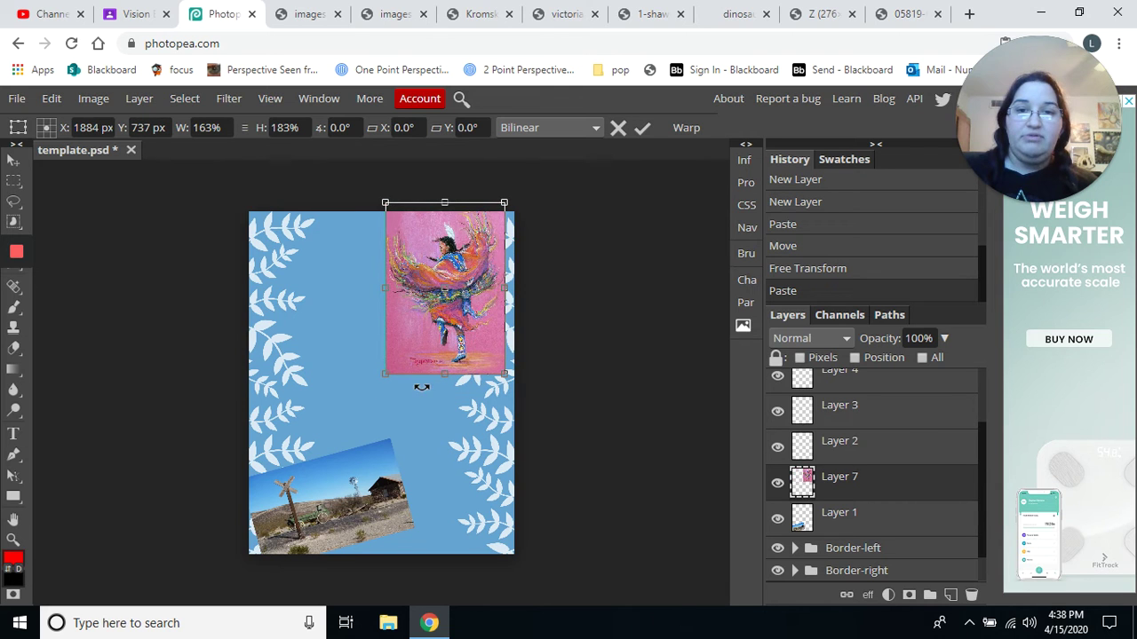
pyautogui.moveTo(384, 380); pyautogui.dragTo(364, 364)
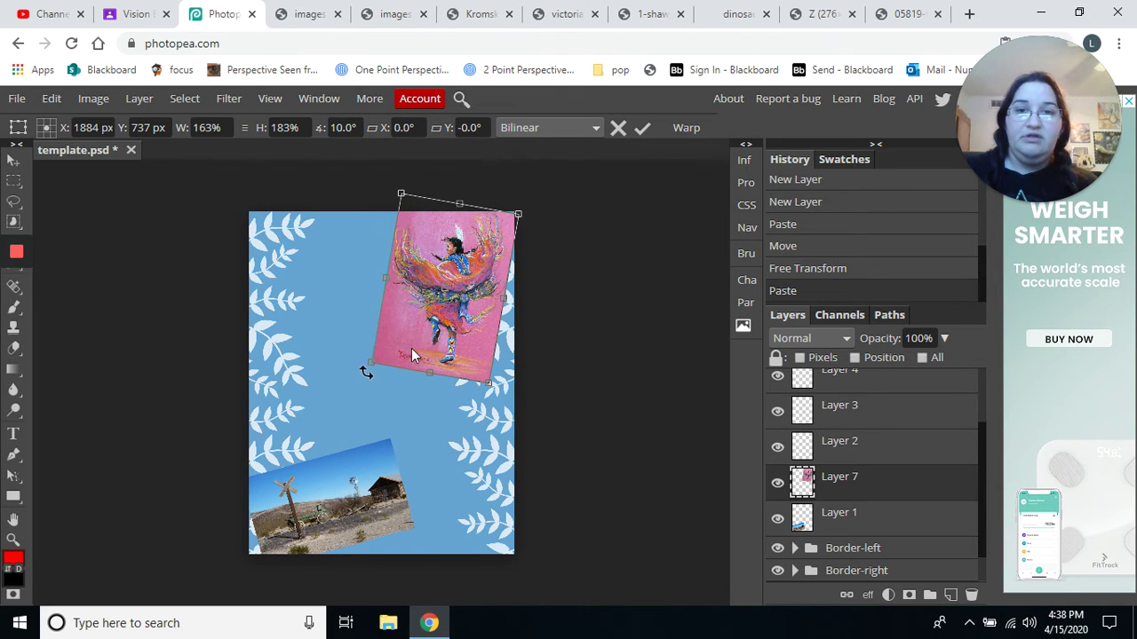
pyautogui.hotkey('shift', 'Up')
pyautogui.hotkey('shift', 'Up')
pyautogui.hotkey('shift', 'Up')
pyautogui.hotkey('shift', 'Up')
pyautogui.hotkey('shift', 'Up')
pyautogui.hotkey('shift', 'Up')
pyautogui.hotkey('shift', 'Up')
pyautogui.hotkey('shift', 'Up')
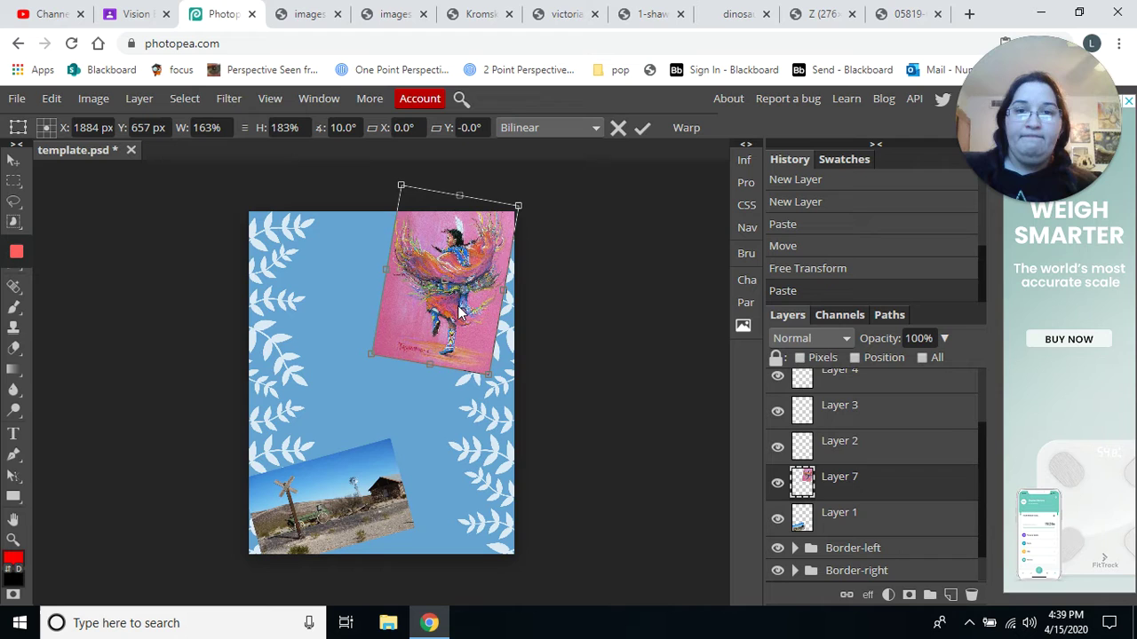
pyautogui.moveTo(460, 310); pyautogui.dragTo(472, 307)
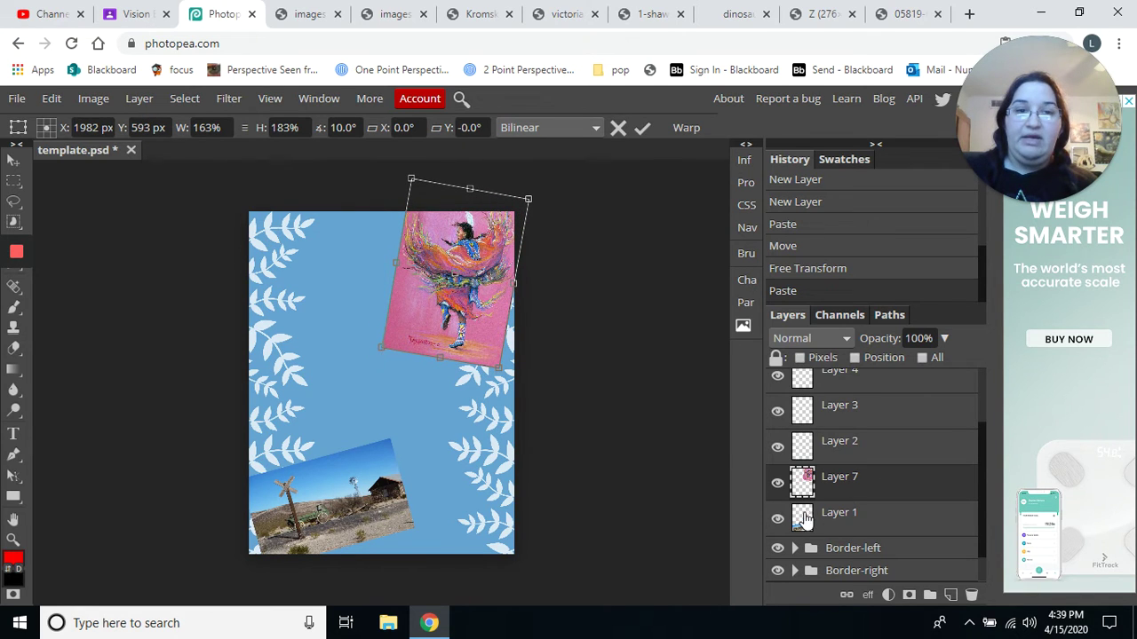
# Apply the dancer painting's transform and close its 1-shawl source tab.
pyautogui.click(846, 447)
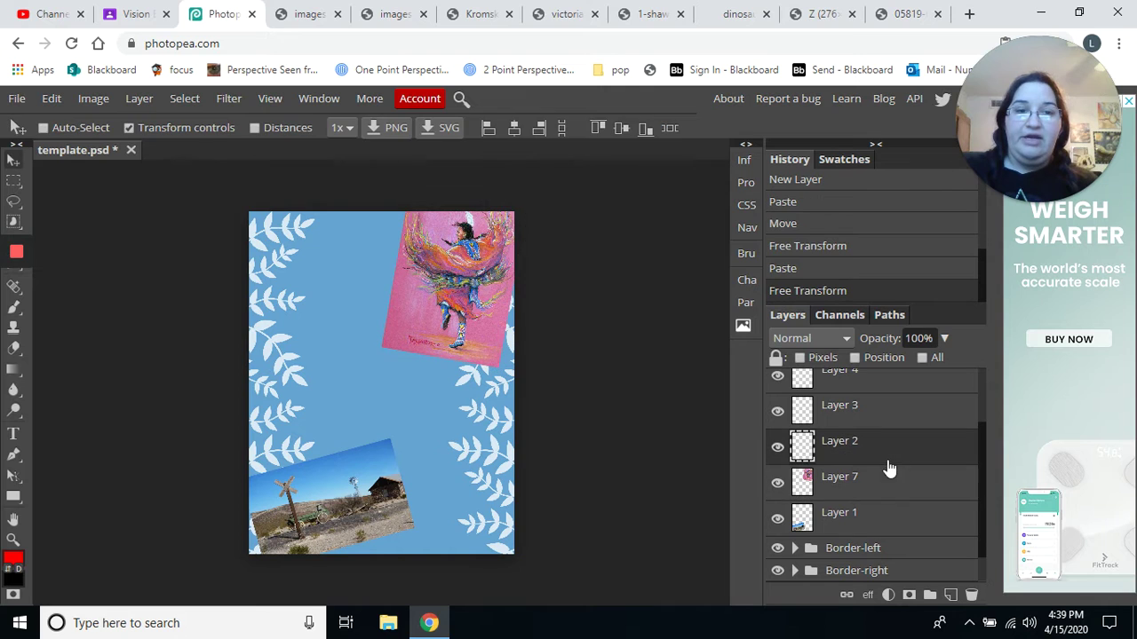
pyautogui.click(662, 13)
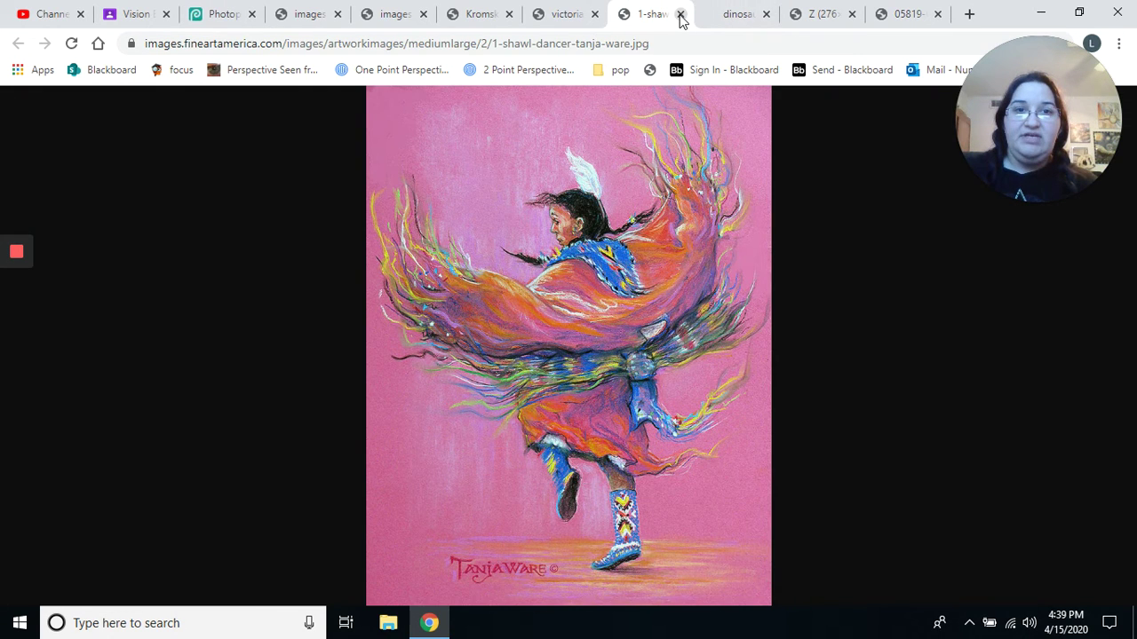
pyautogui.click(681, 14)
# Copy the Victorian house photo from its tab and return to the Photopea collage.
pyautogui.click(554, 13)
pyautogui.rightClick(549, 251)
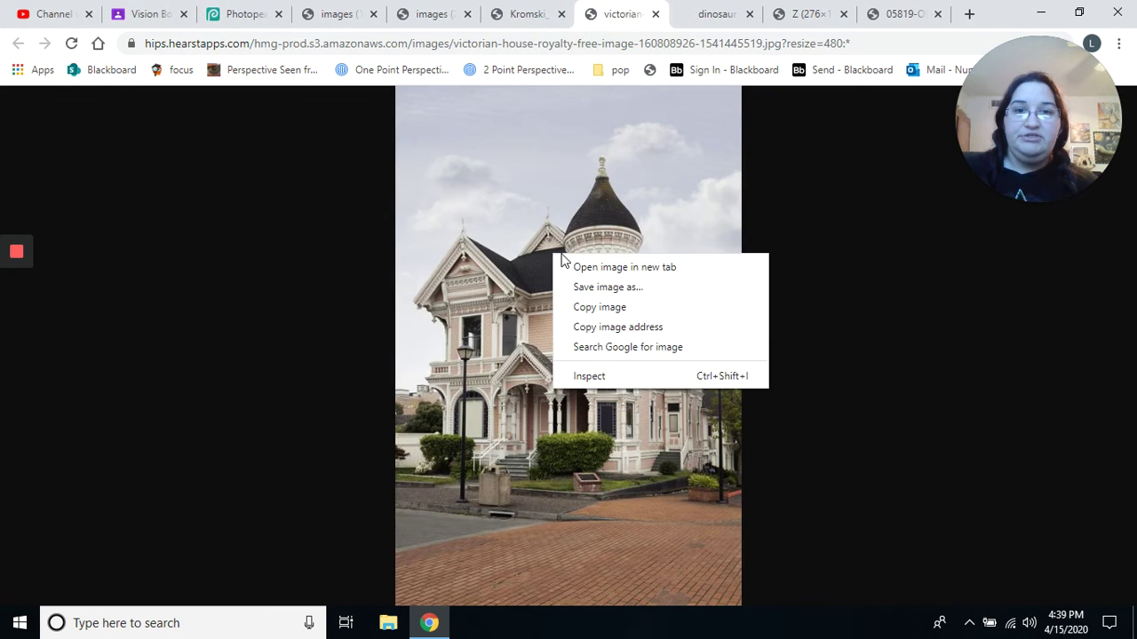
pyautogui.click(607, 306)
pyautogui.click(145, 10)
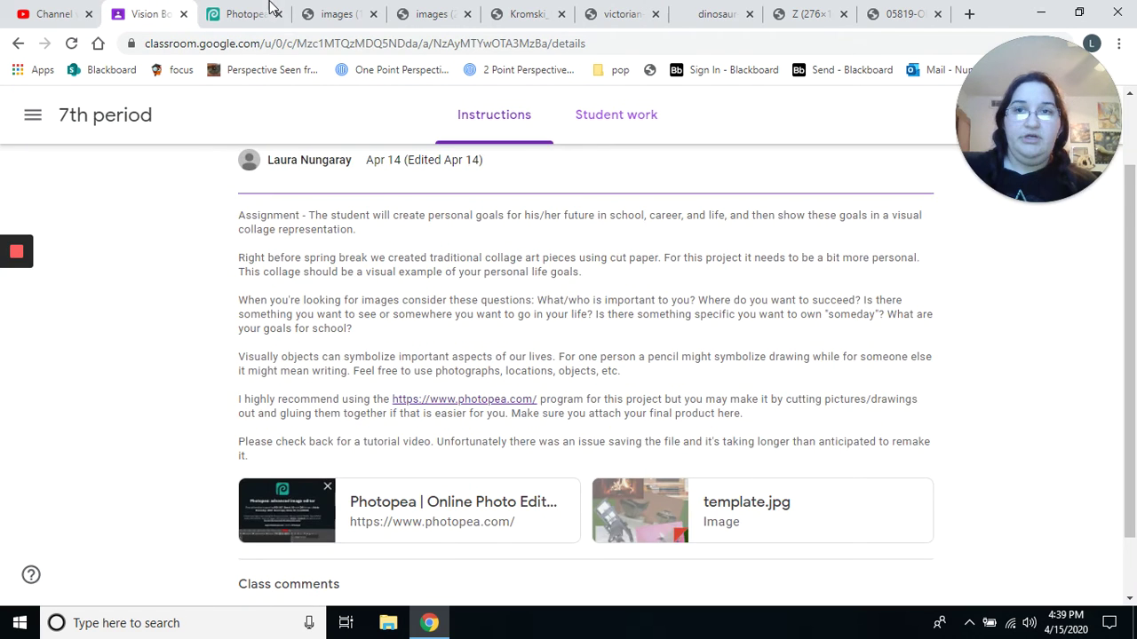
pyautogui.click(253, 12)
# Paste the Victorian house photo and enlarge it across the page's top-left corner.
pyautogui.click(54, 99)
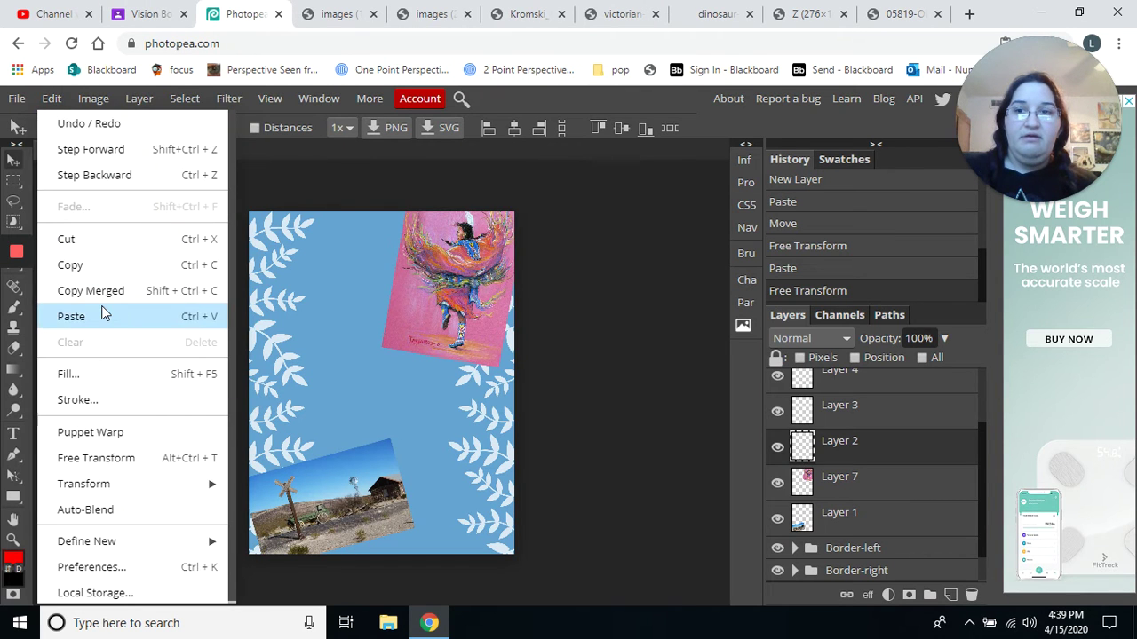
pyautogui.click(71, 317)
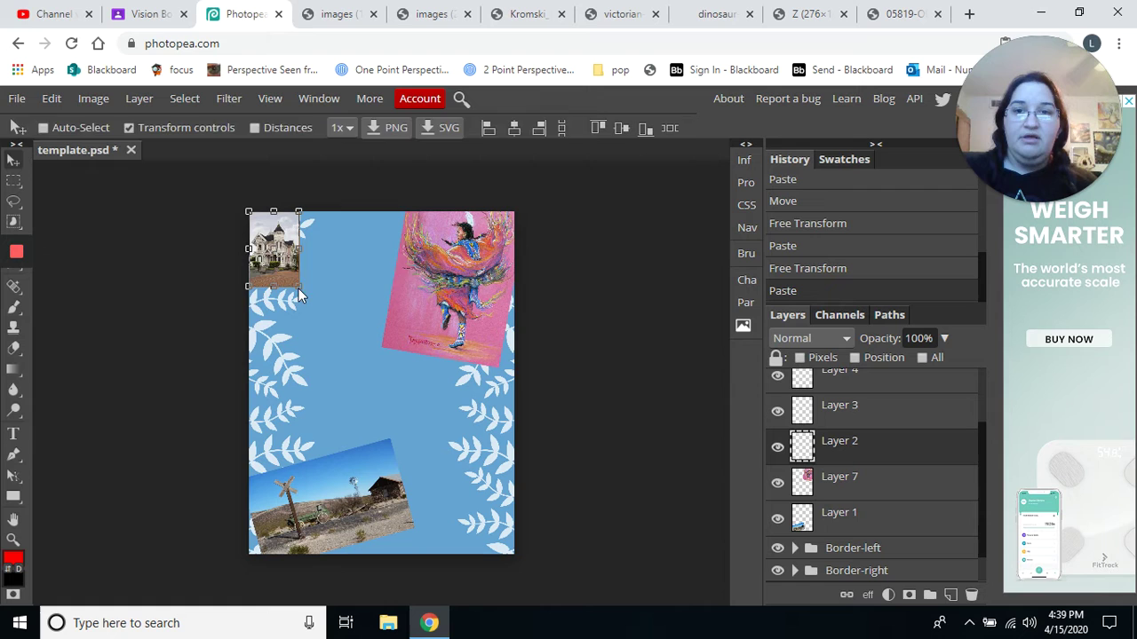
pyautogui.moveTo(298, 289); pyautogui.dragTo(361, 383)
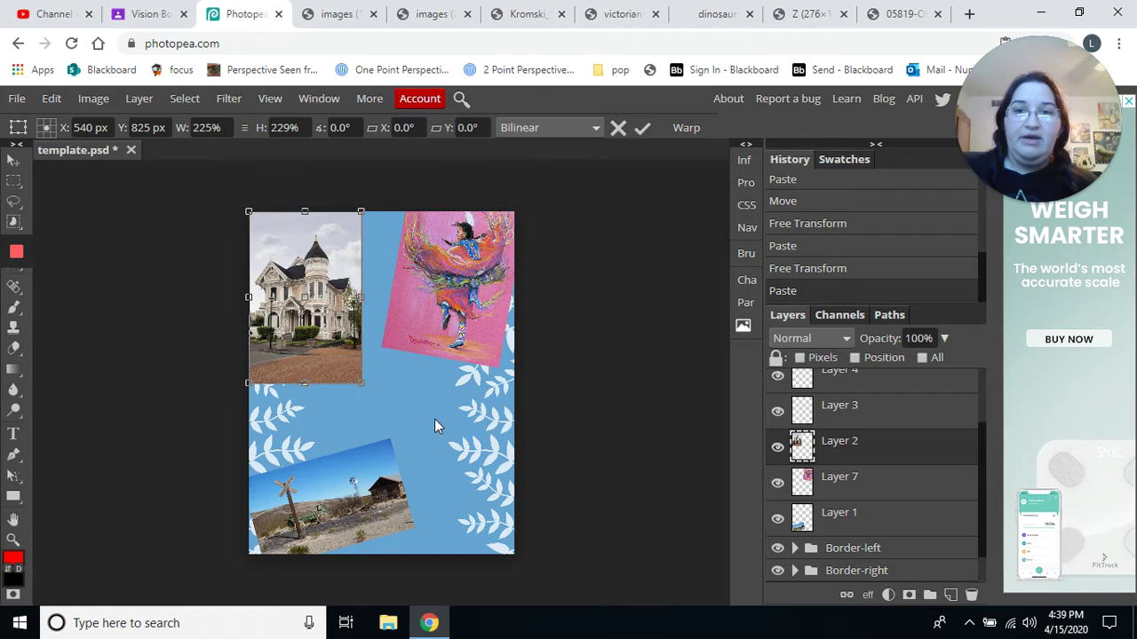
pyautogui.press('Return')
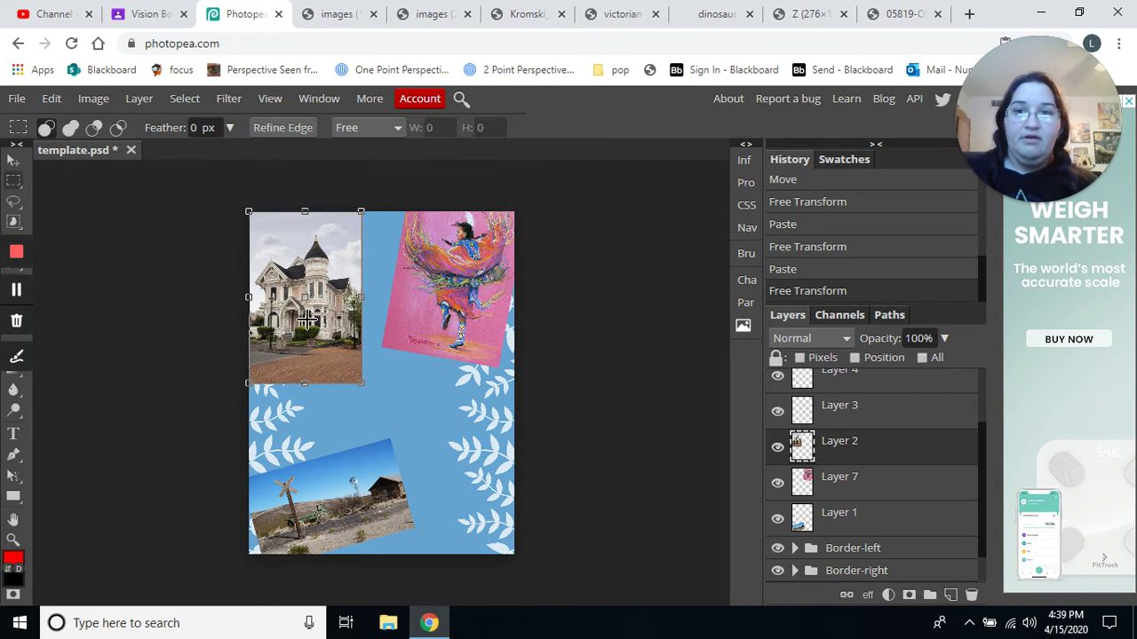
pyautogui.hotkey('ctrl', 'd')
# Reselect the house photo's Layer 2 and rotate it about -12° with transform controls.
pyautogui.click(855, 417)
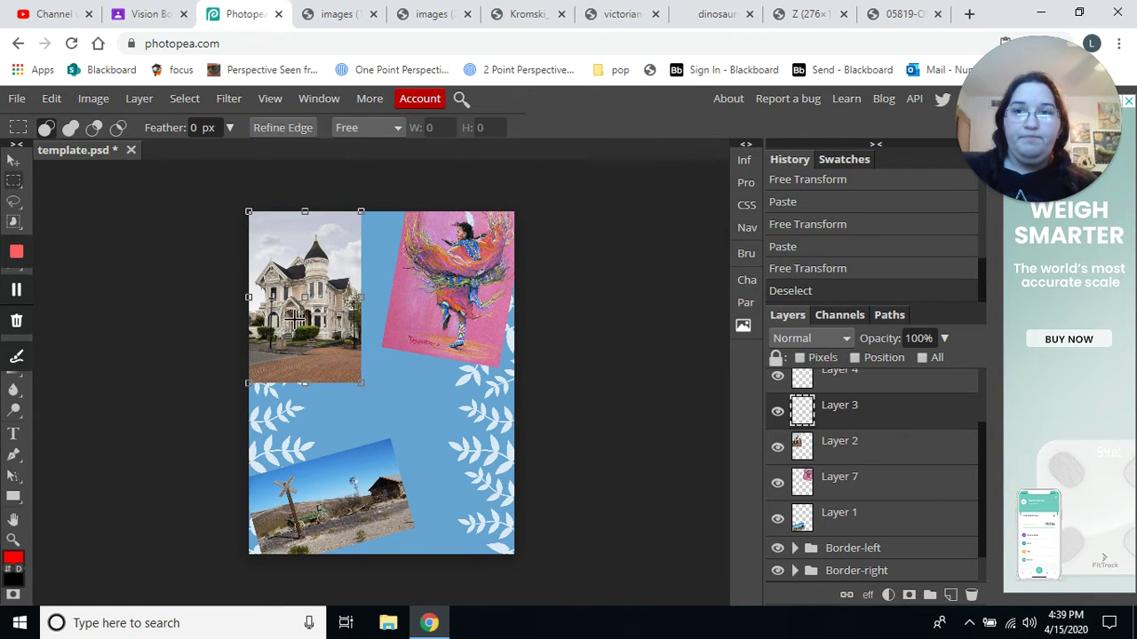
pyautogui.click(275, 315)
pyautogui.click(845, 457)
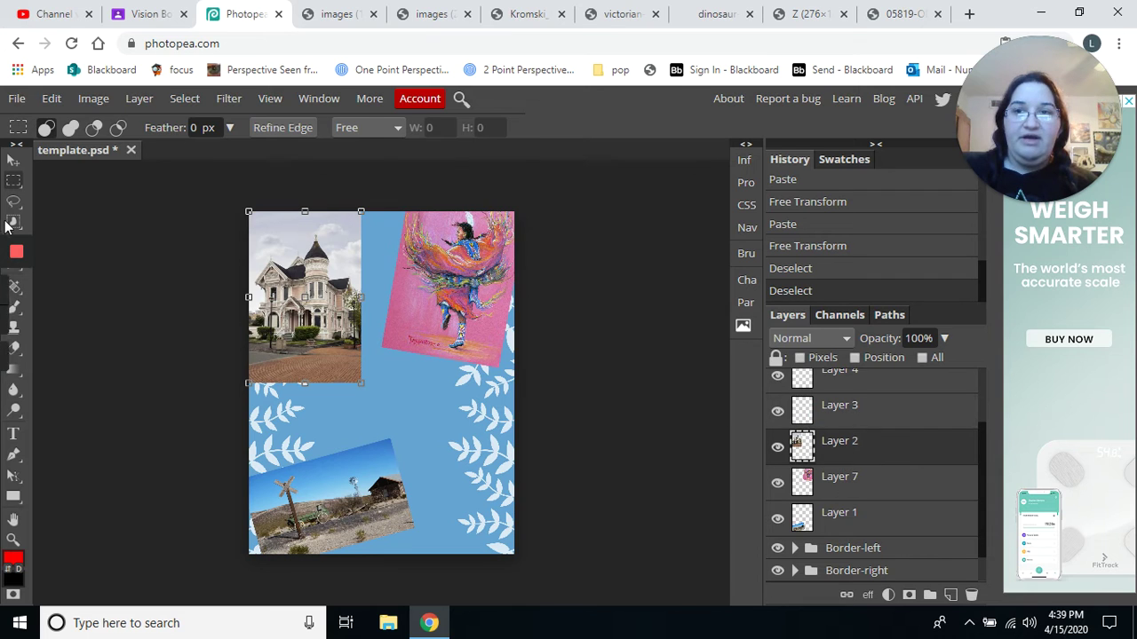
pyautogui.click(14, 160)
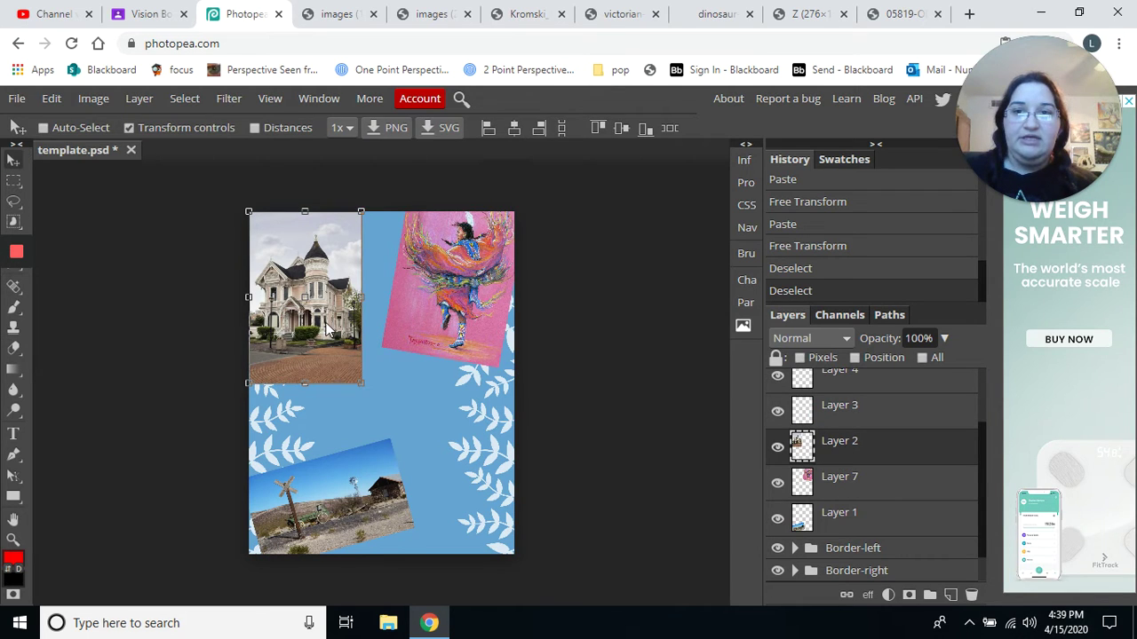
pyautogui.click(130, 129)
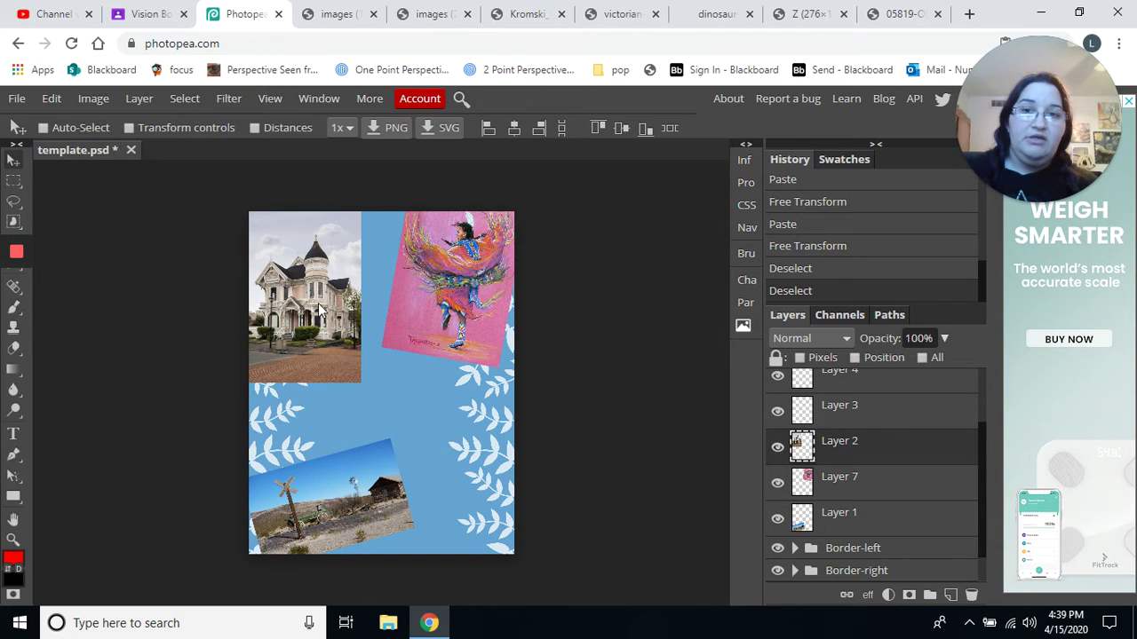
pyautogui.click(129, 128)
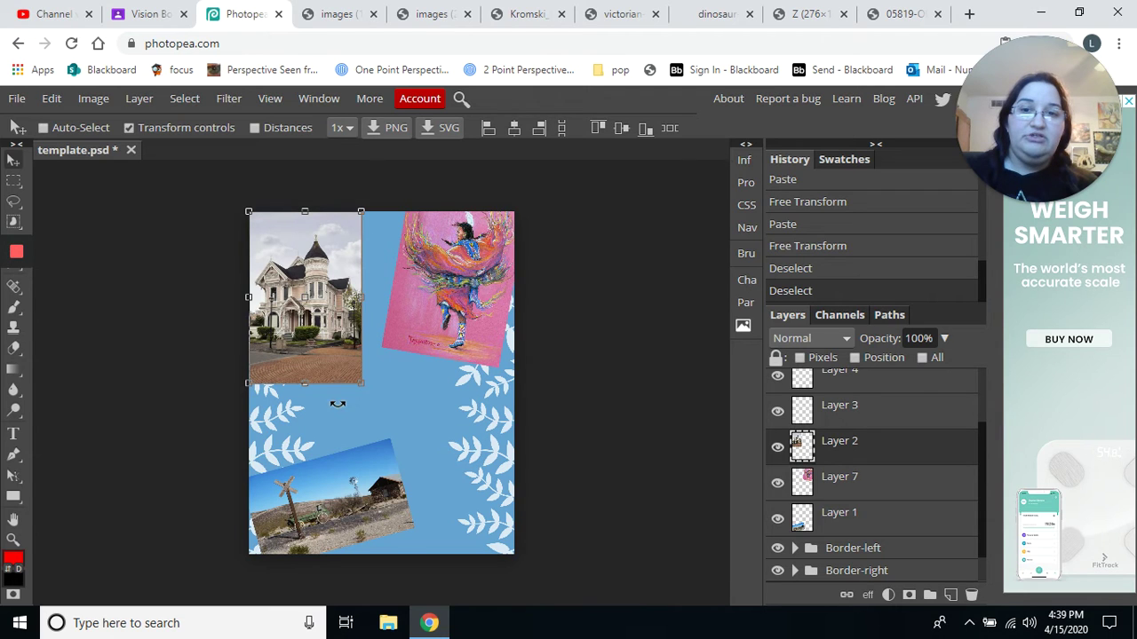
pyautogui.moveTo(349, 405); pyautogui.dragTo(369, 401)
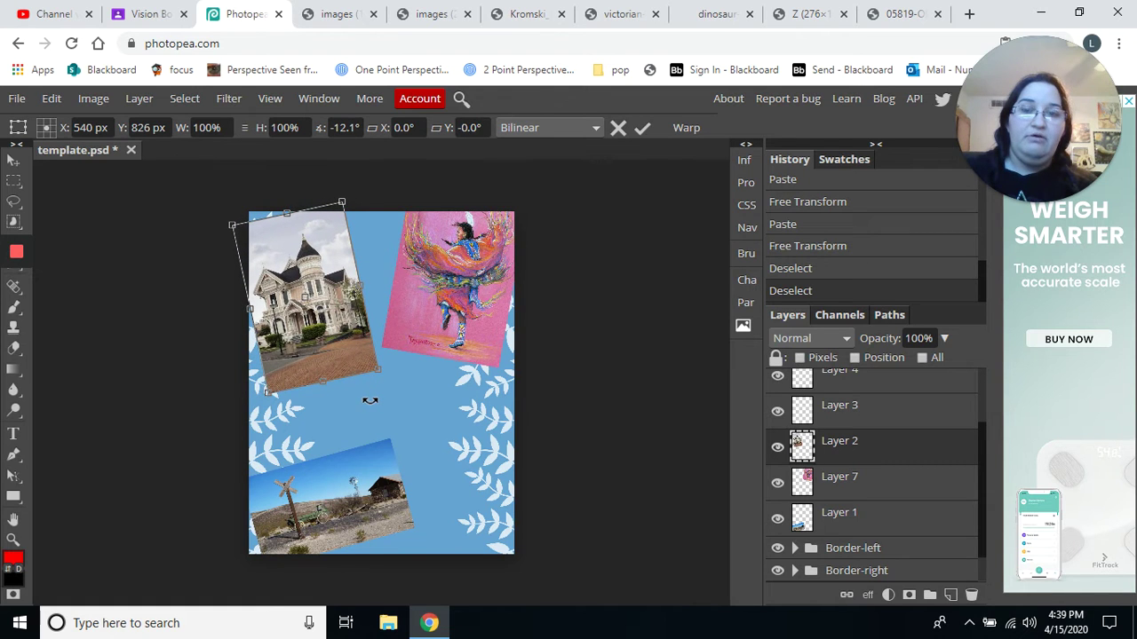
# Close the used Victorian house tab and copy the dinosaur pottery image in Chrome.
pyautogui.click(625, 11)
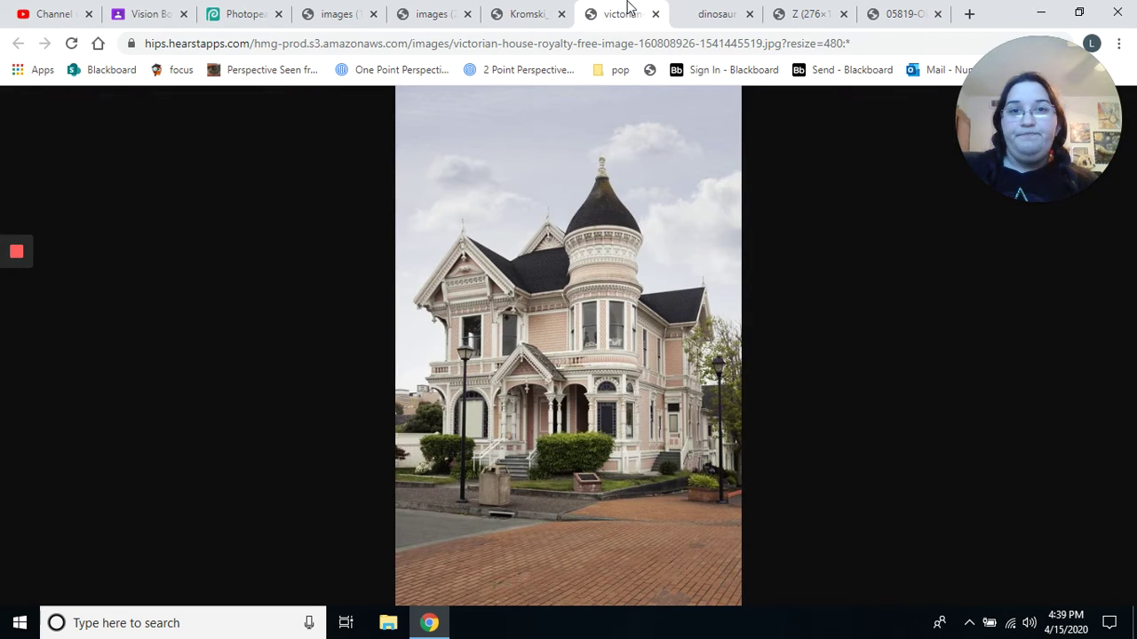
pyautogui.click(653, 14)
pyautogui.click(573, 20)
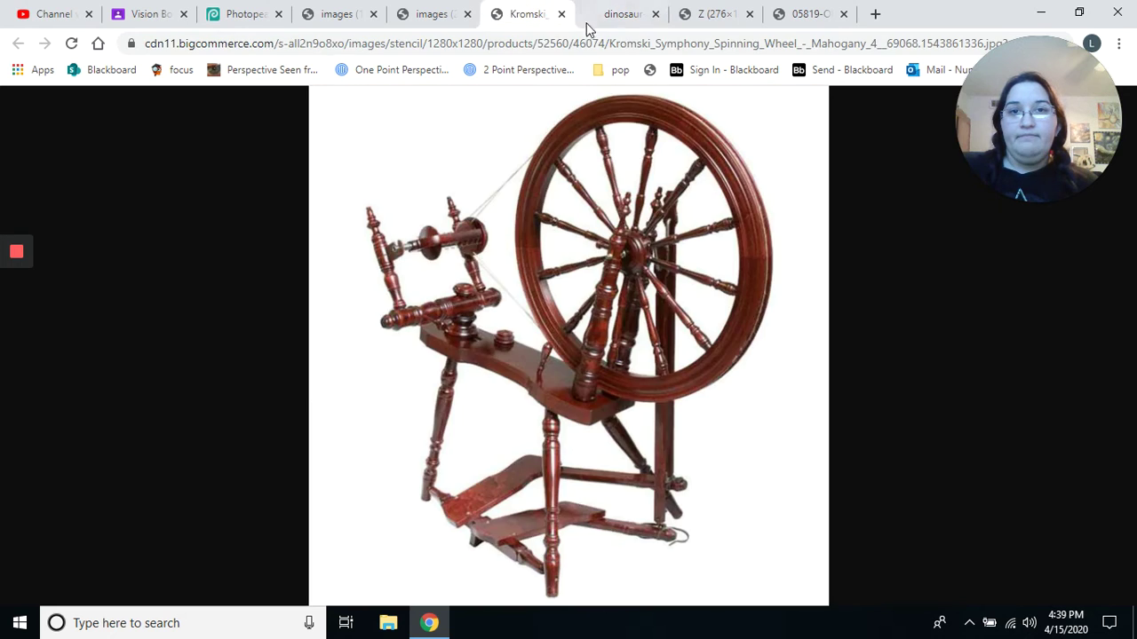
pyautogui.click(621, 19)
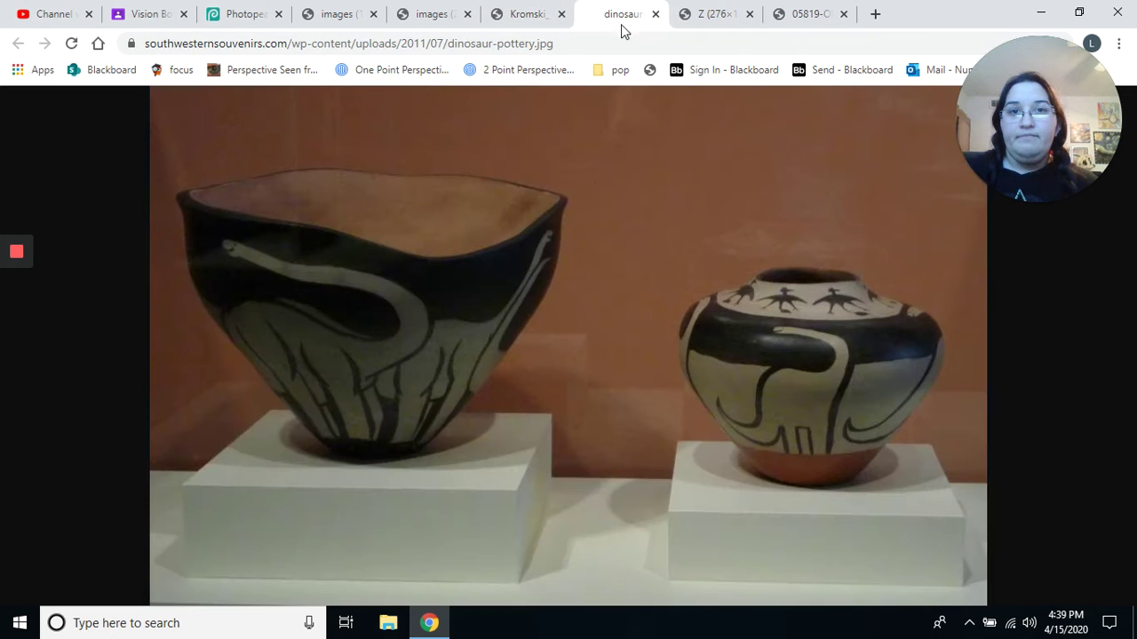
pyautogui.rightClick(384, 263)
pyautogui.click(446, 325)
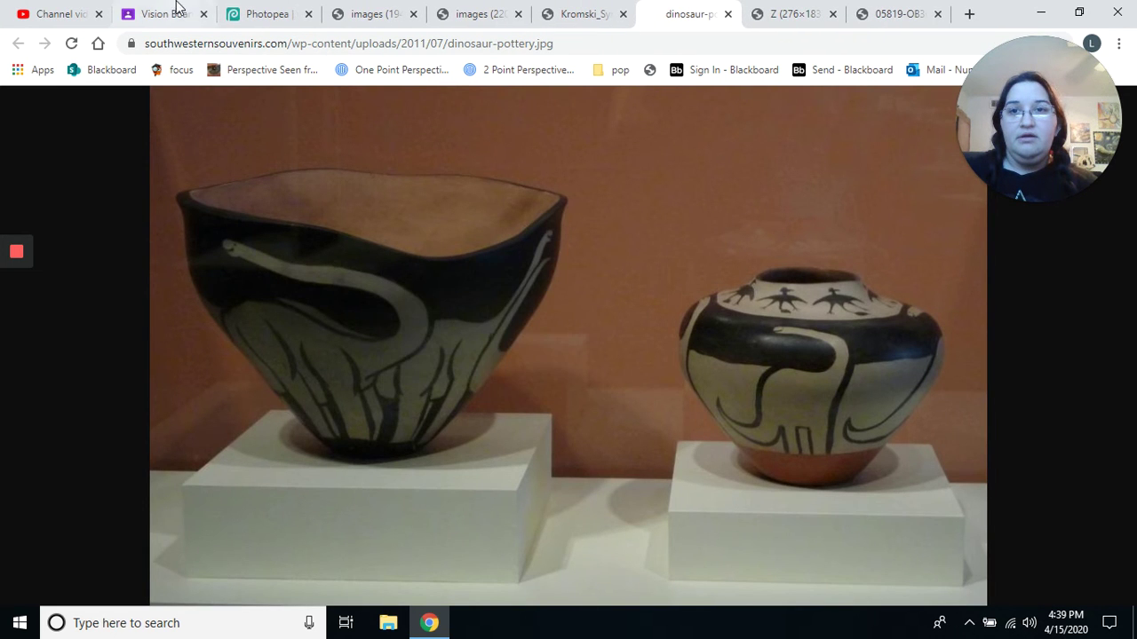
# Paste the pottery photo at the page's lower right and rotate it to 24.1°.
pyautogui.click(244, 25)
pyautogui.click(53, 102)
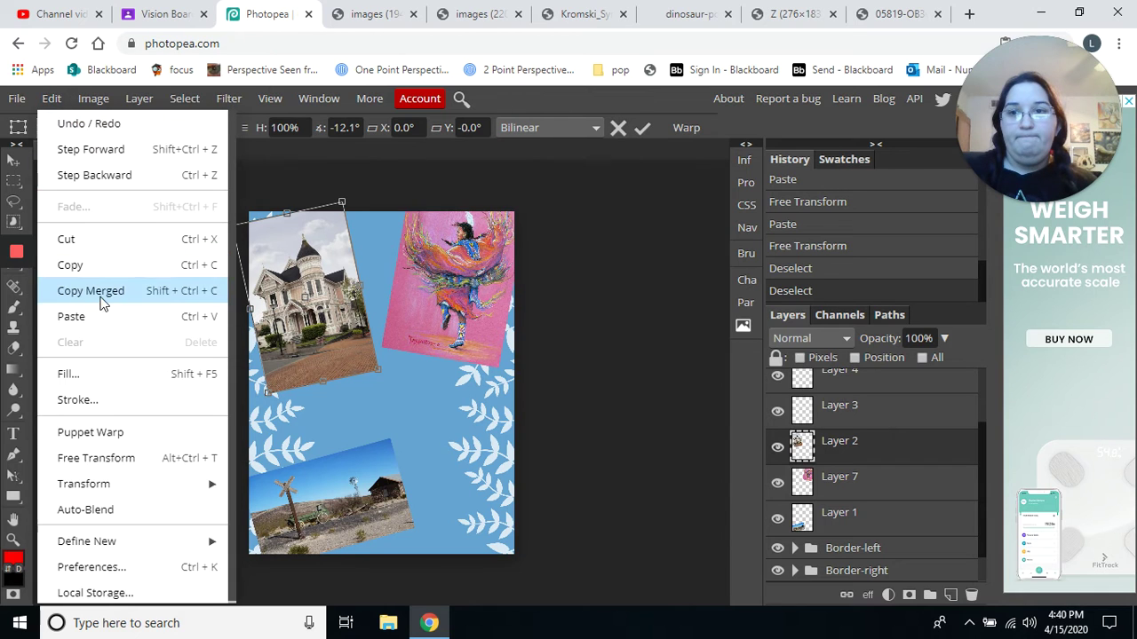
pyautogui.click(103, 317)
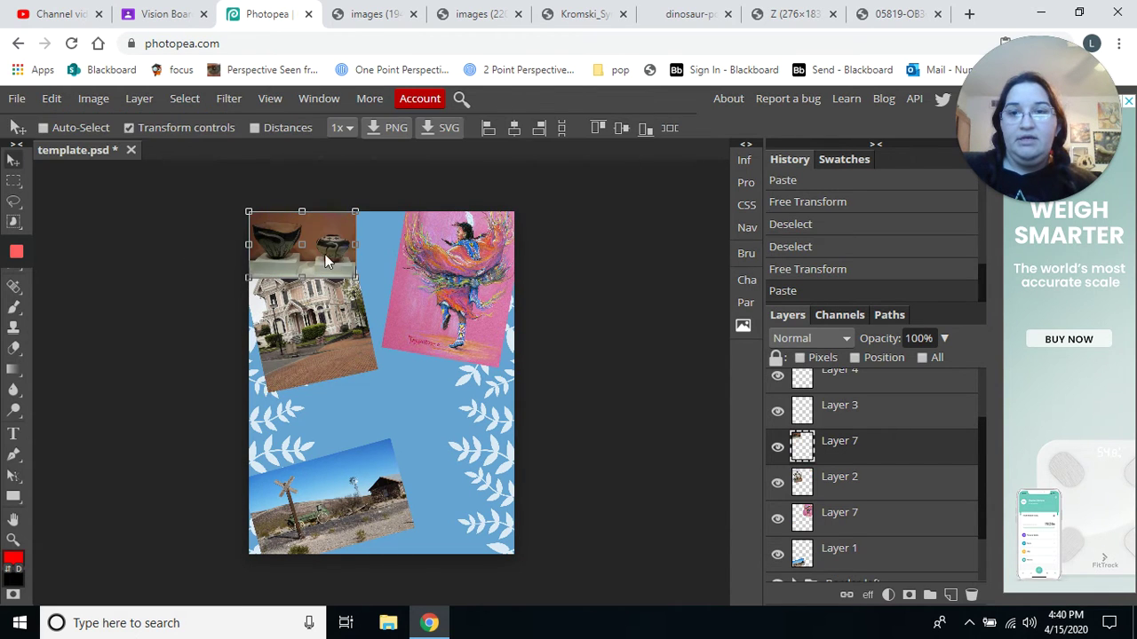
pyautogui.moveTo(342, 289); pyautogui.dragTo(461, 493)
pyautogui.hotkey('ctrl', 't')
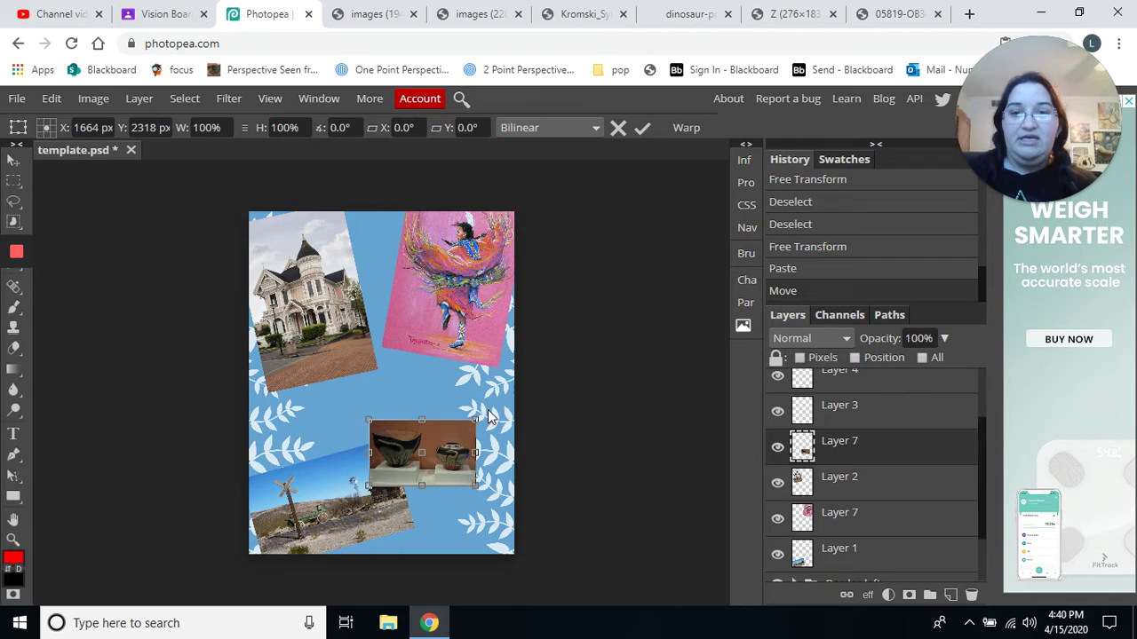
pyautogui.moveTo(509, 423); pyautogui.dragTo(466, 431)
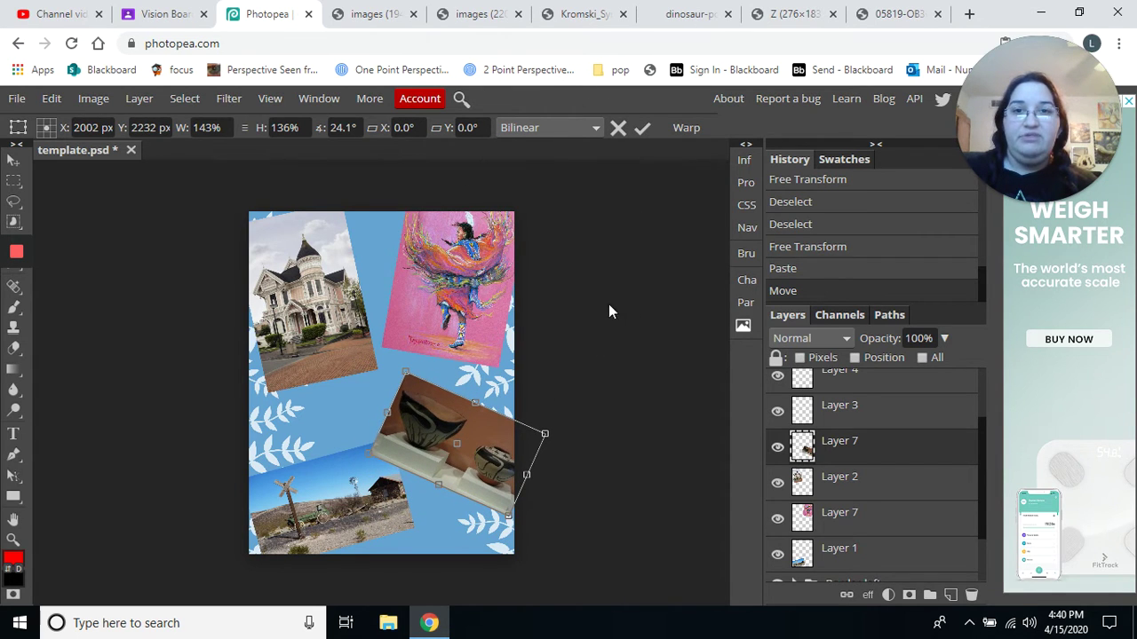
# Copy the fireplace image from Chrome and paste it, enlarged, at the page's centre-left.
pyautogui.click(480, 14)
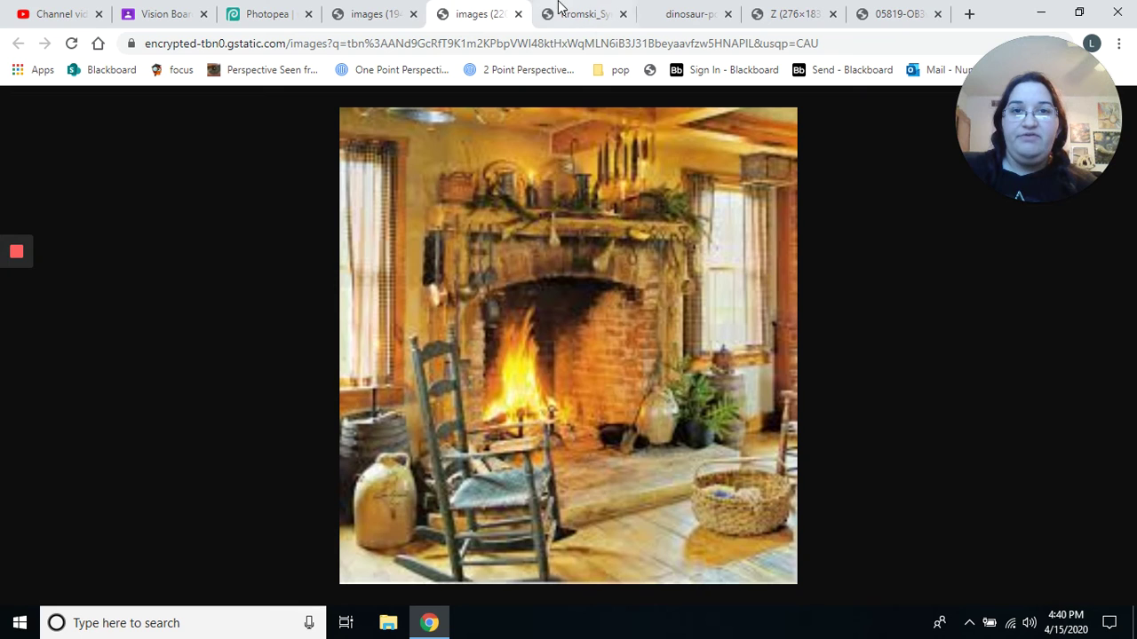
pyautogui.rightClick(503, 203)
pyautogui.click(537, 252)
pyautogui.click(251, 10)
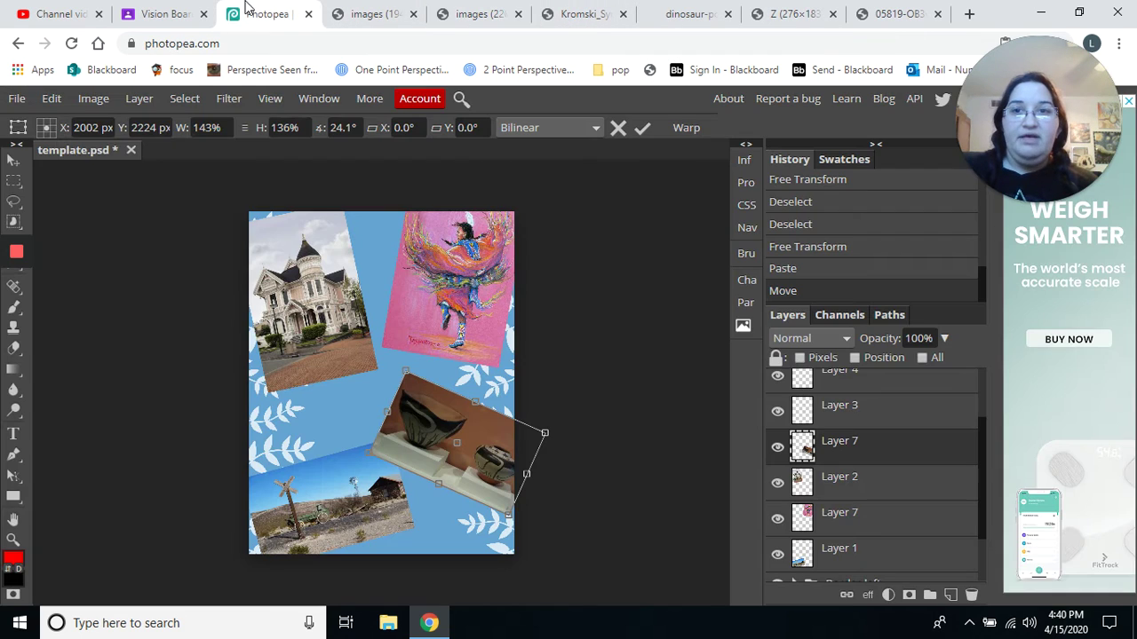
pyautogui.click(47, 103)
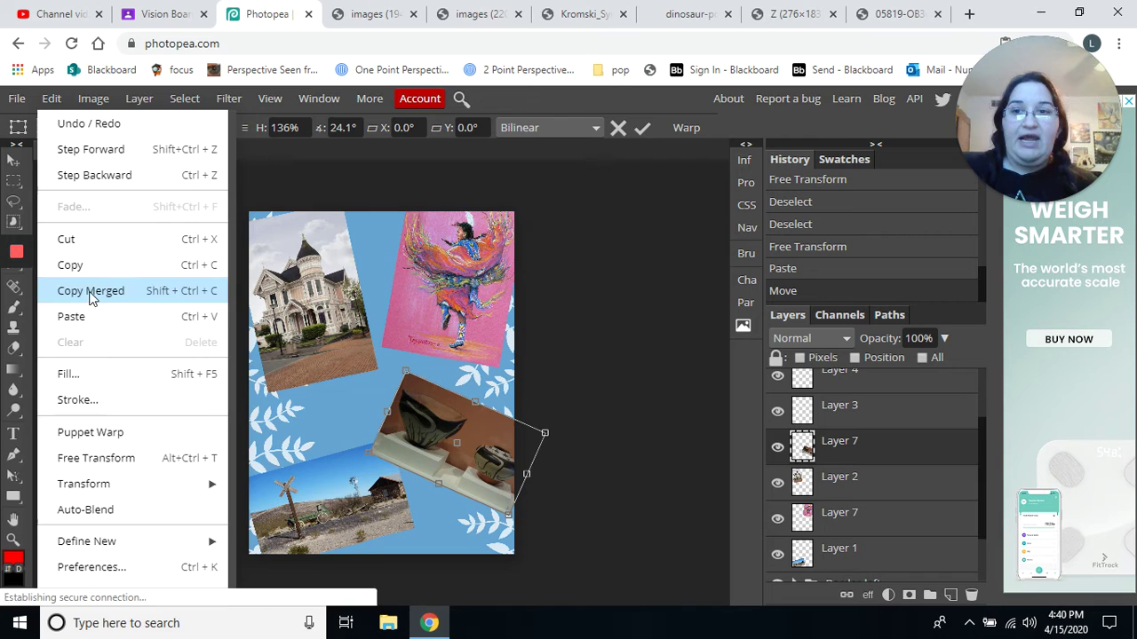
pyautogui.click(91, 318)
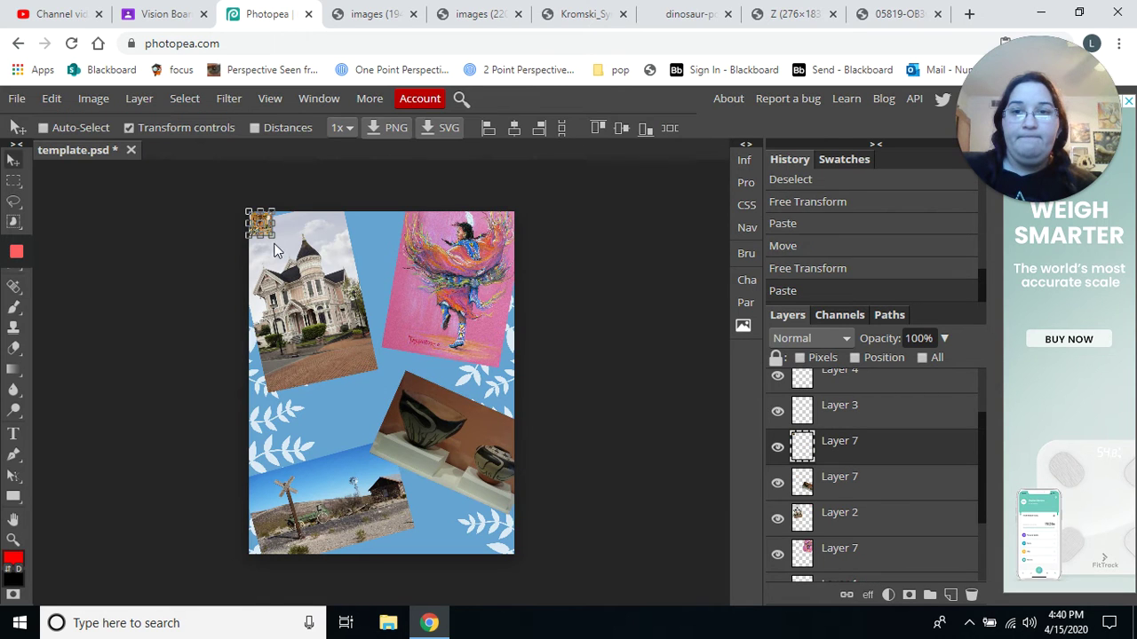
pyautogui.moveTo(277, 234); pyautogui.dragTo(384, 444)
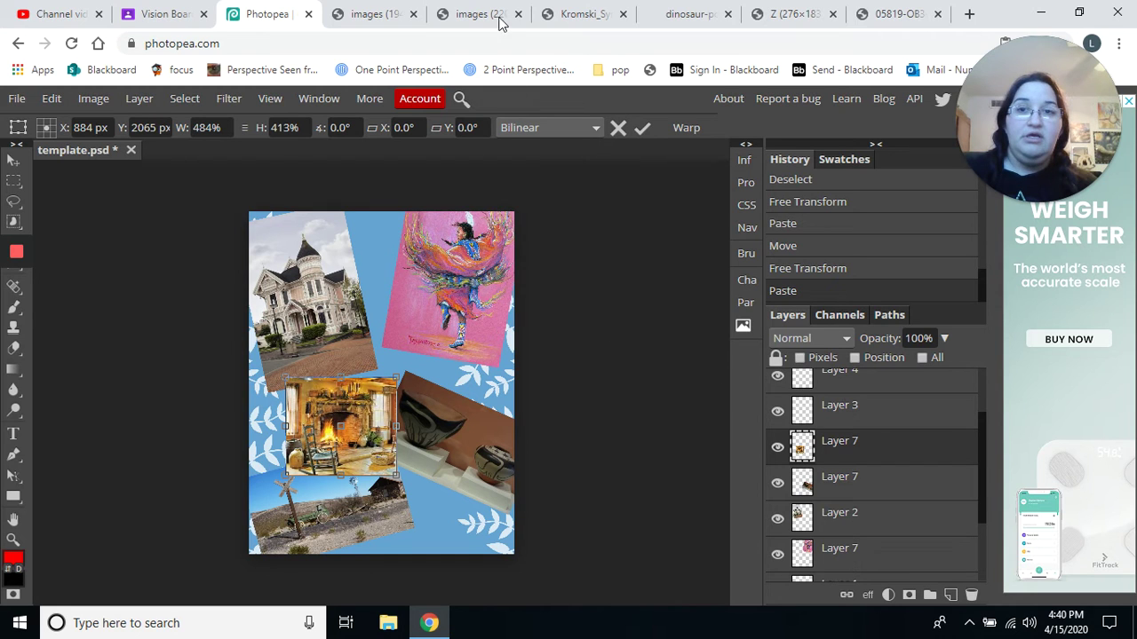
# Copy the spinning-wheel image from Chrome and paste it at the collage's centre.
pyautogui.click(913, 423)
pyautogui.click(576, 11)
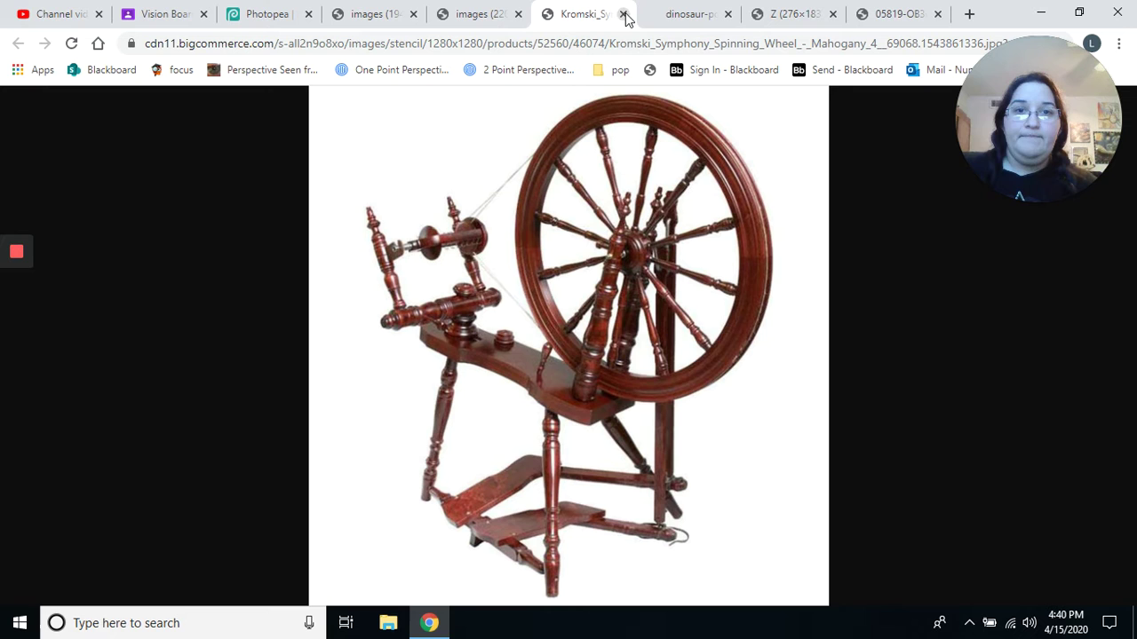
pyautogui.rightClick(541, 292)
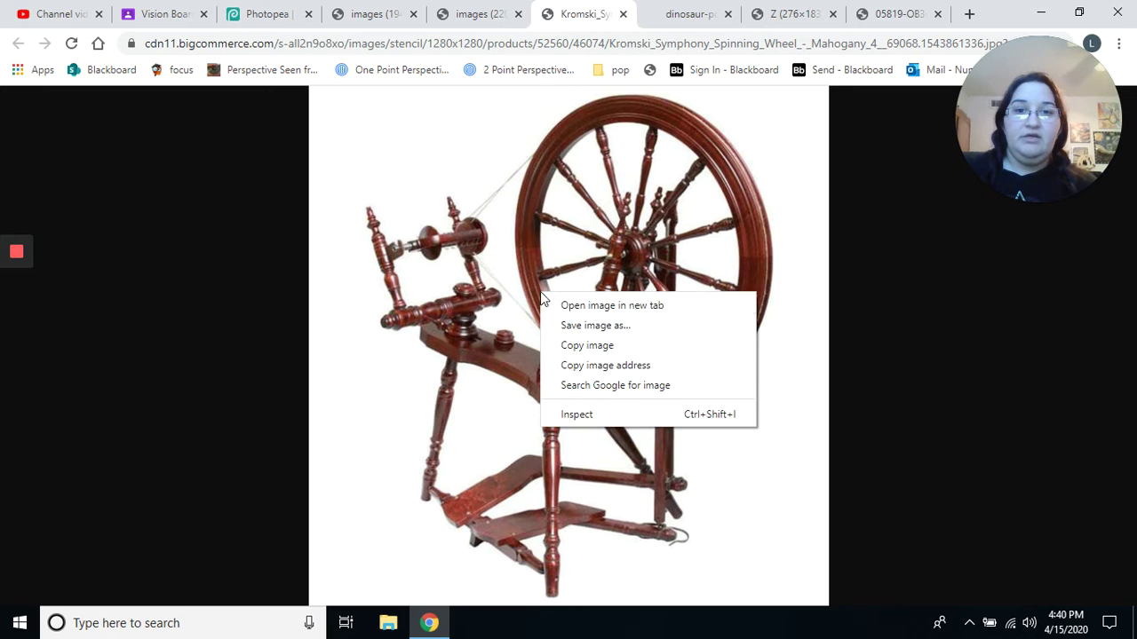
pyautogui.click(615, 350)
pyautogui.click(258, 13)
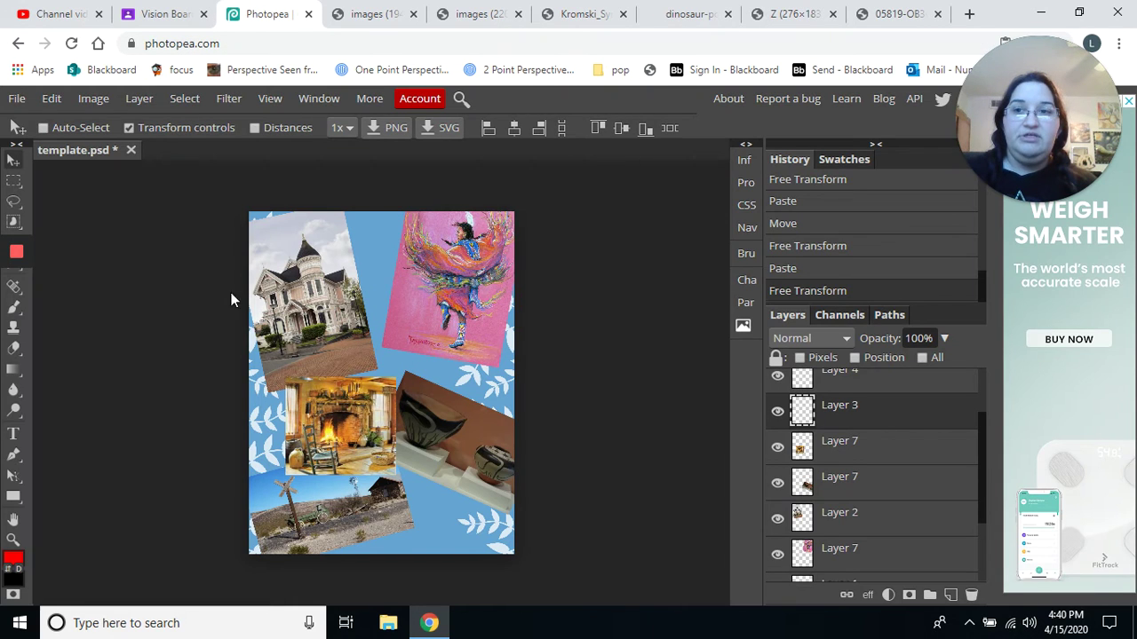
pyautogui.click(51, 99)
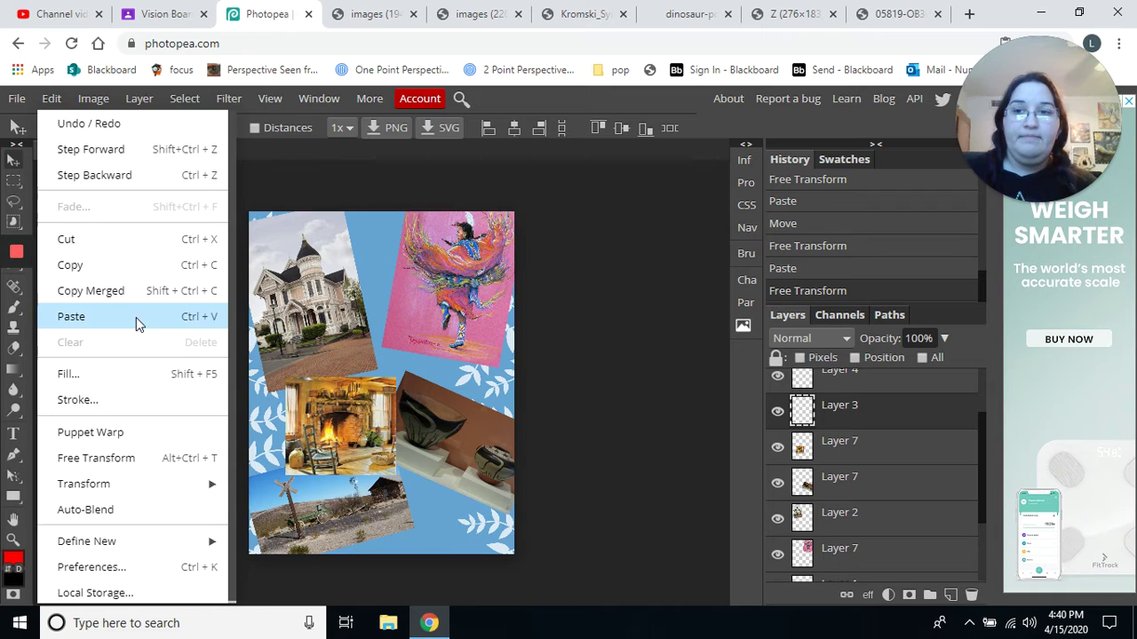
pyautogui.click(71, 316)
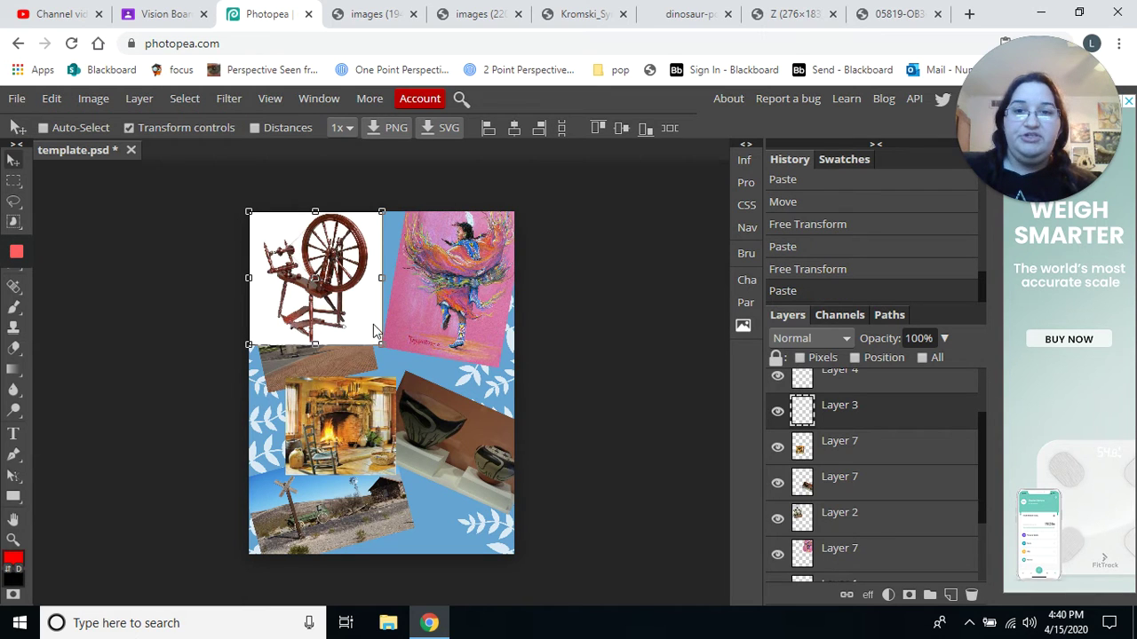
pyautogui.moveTo(373, 330); pyautogui.dragTo(428, 426)
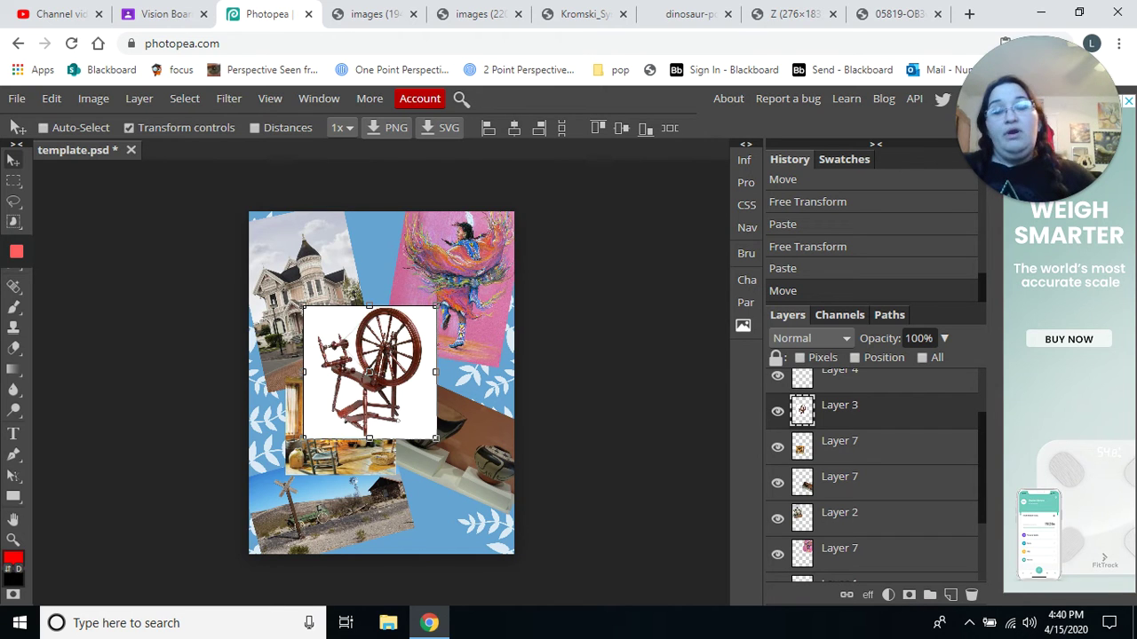
pyautogui.click(233, 100)
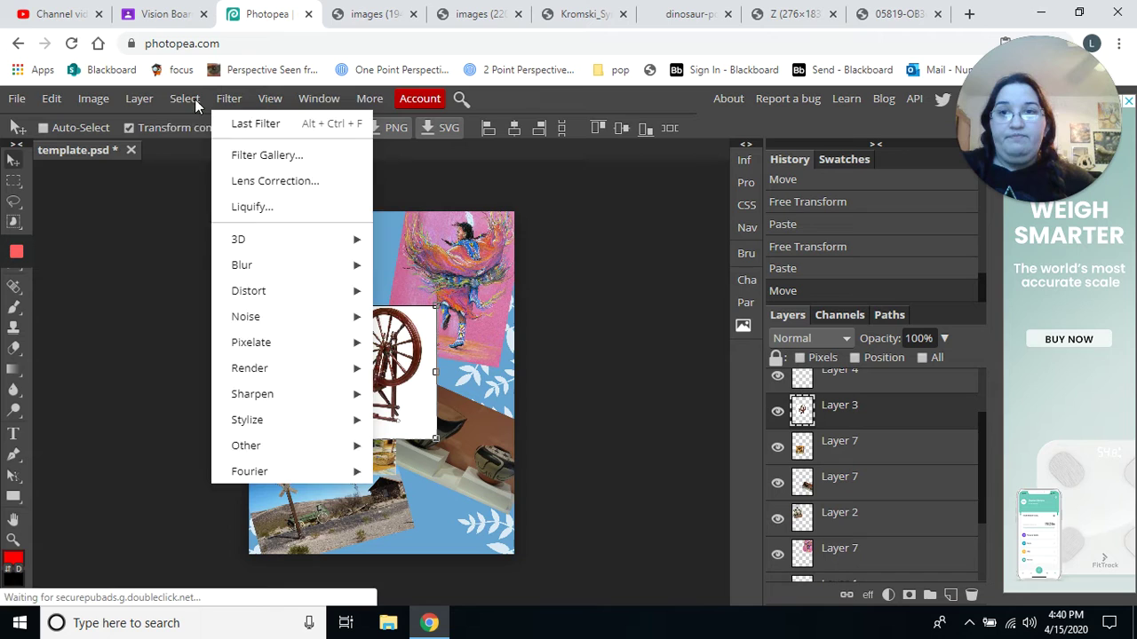
# Run Magic Cut on the spinning wheel and accept the cut-out without its white background.
pyautogui.moveTo(187, 101)
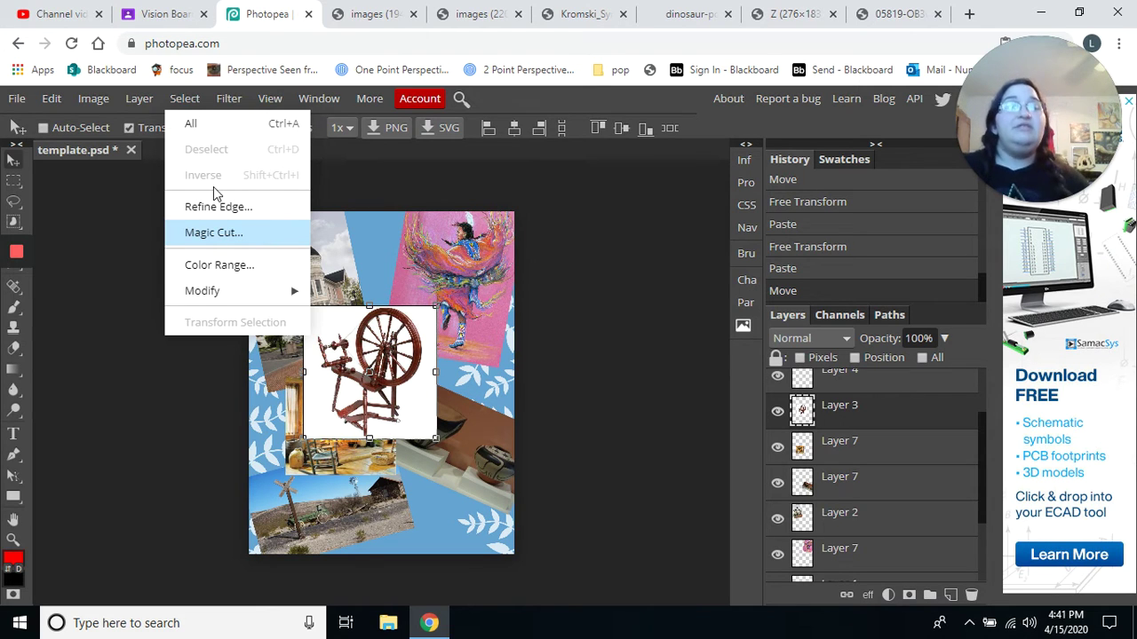
pyautogui.press('Return')
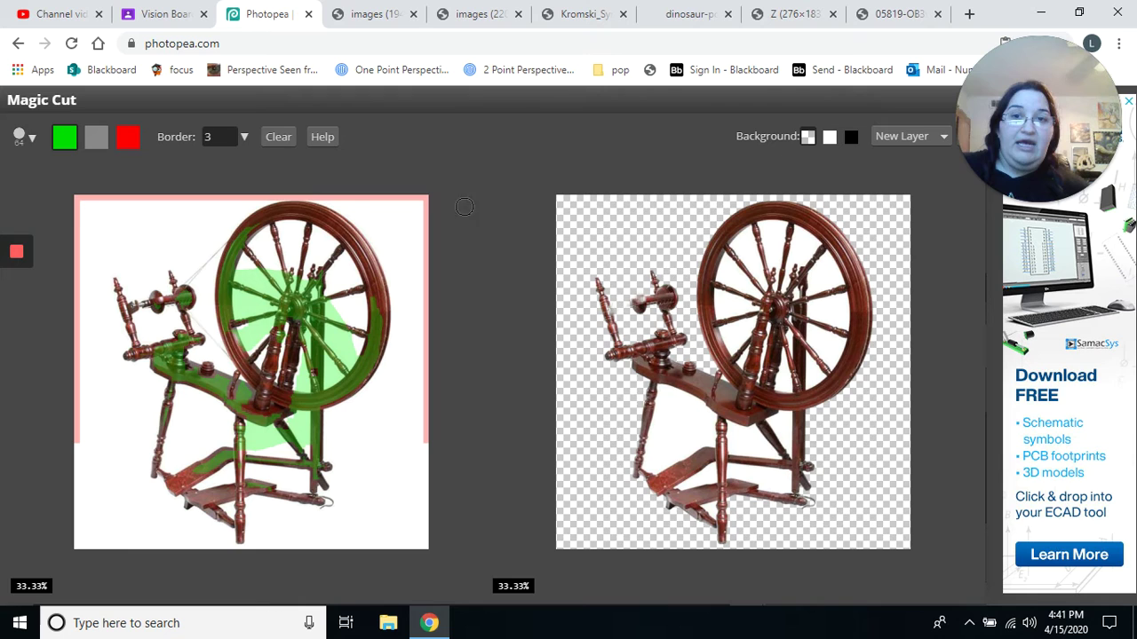
pyautogui.moveTo(1071, 87); pyautogui.dragTo(1028, 82)
pyautogui.click(968, 136)
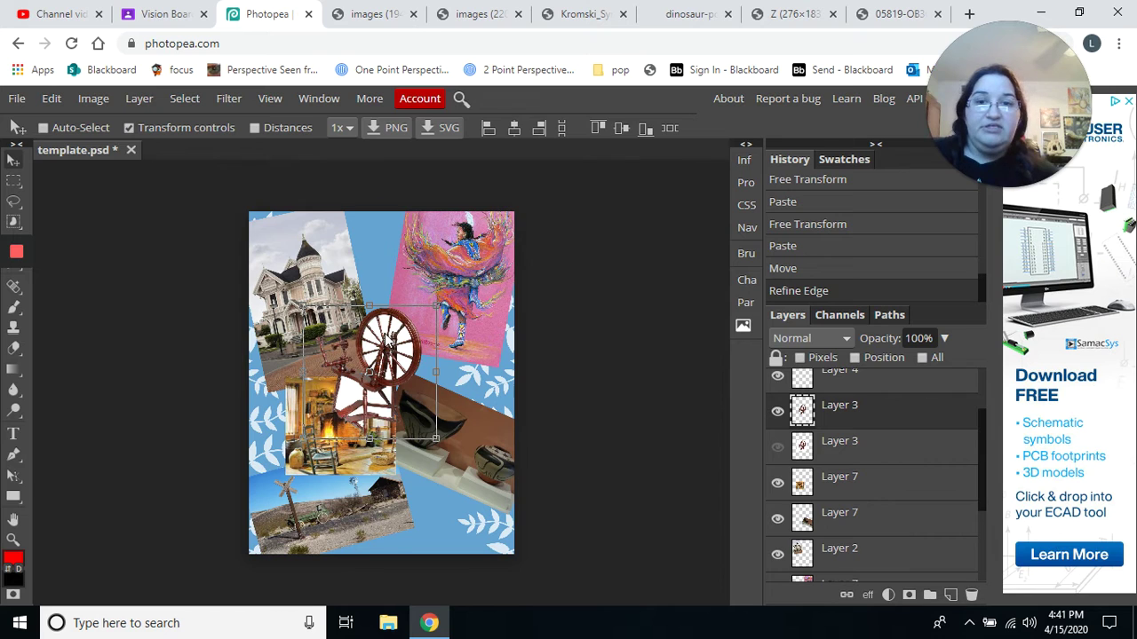
# Move the cut-out wheel to the lower right, tilt it -12.6°, and nudge it down.
pyautogui.moveTo(393, 351); pyautogui.dragTo(479, 452)
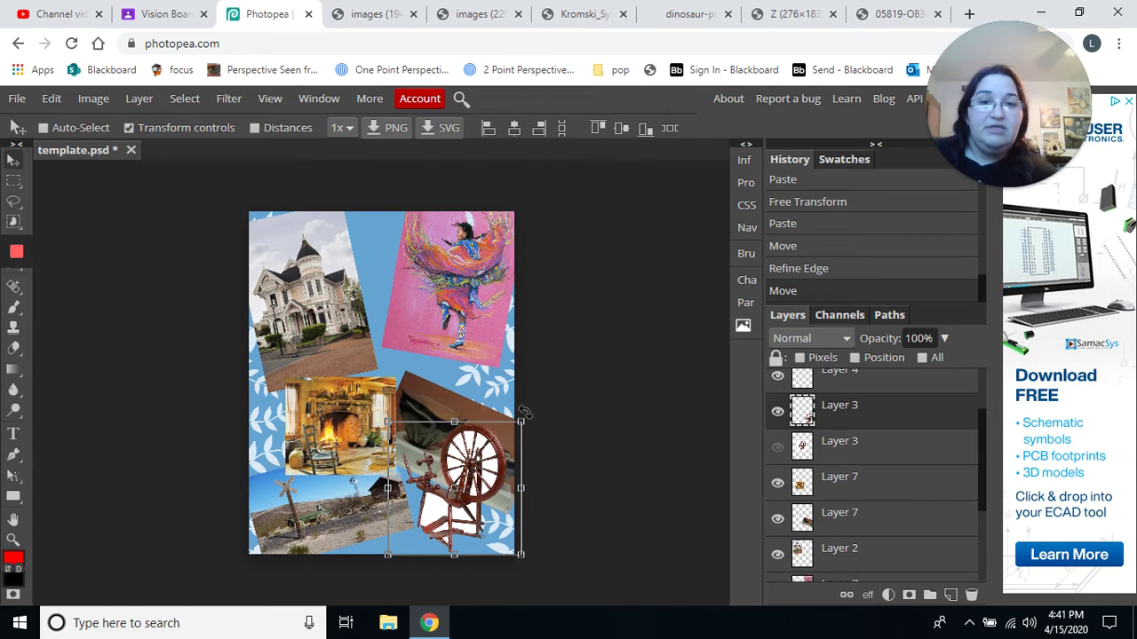
pyautogui.moveTo(526, 414); pyautogui.dragTo(508, 408)
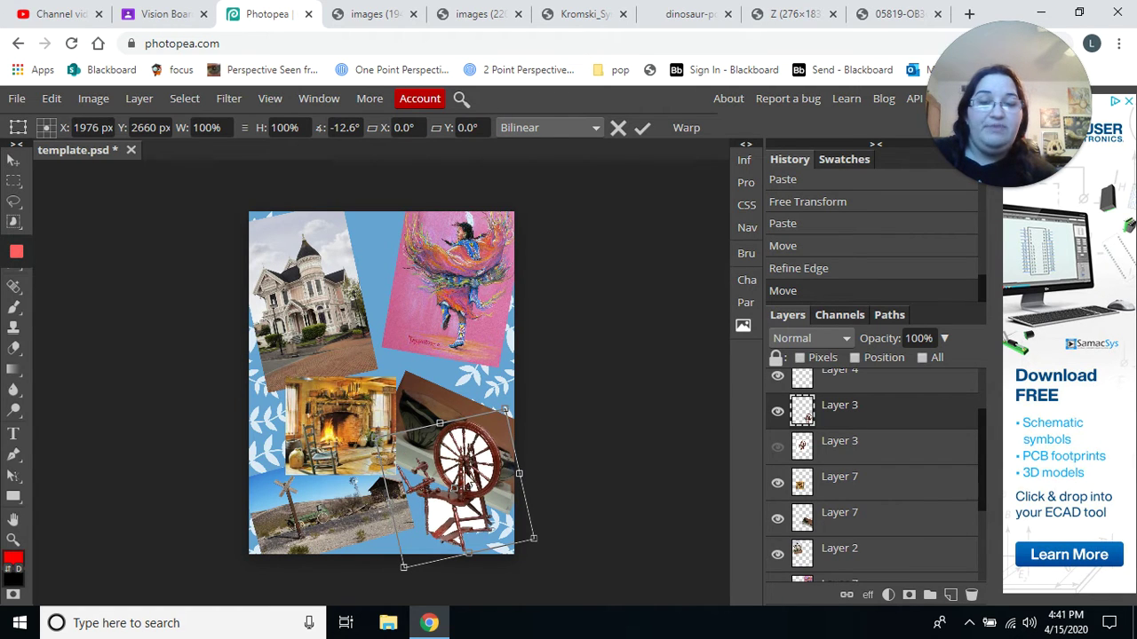
pyautogui.moveTo(473, 485); pyautogui.dragTo(461, 506)
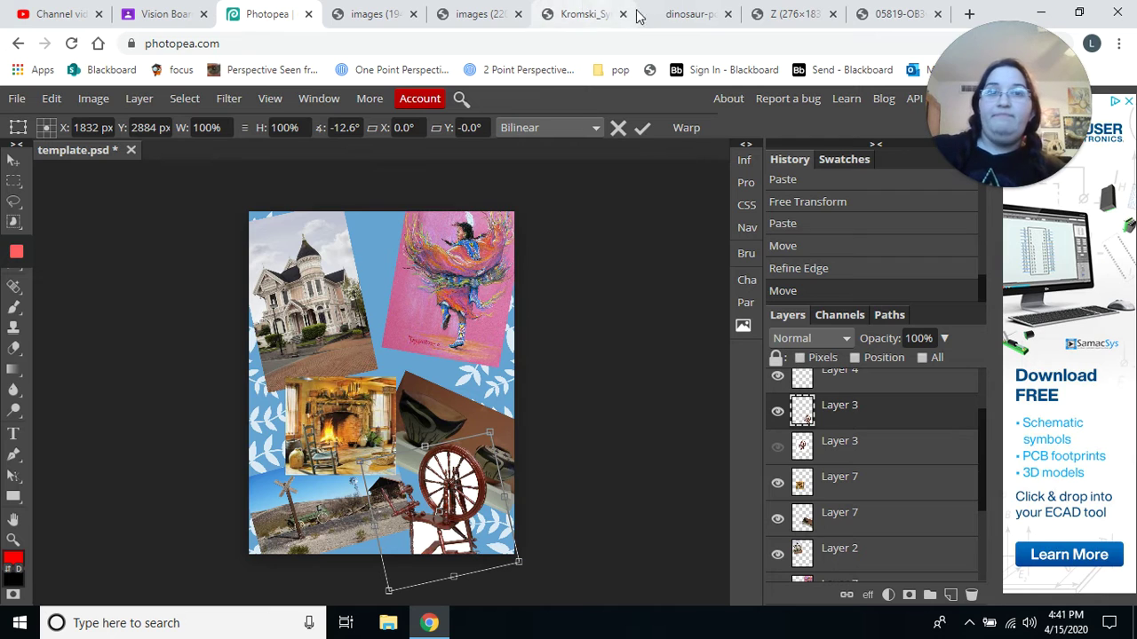
# Close the used pottery, spinning-wheel and fireplace tabs and bring up the printing press image.
pyautogui.click(686, 13)
pyautogui.click(729, 15)
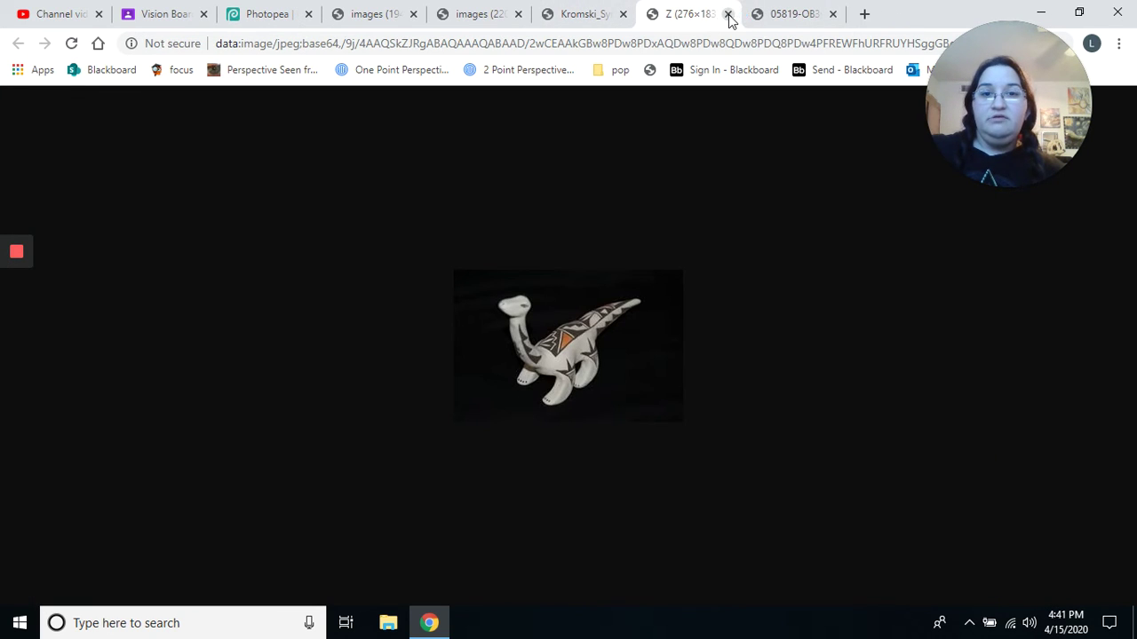
pyautogui.click(586, 16)
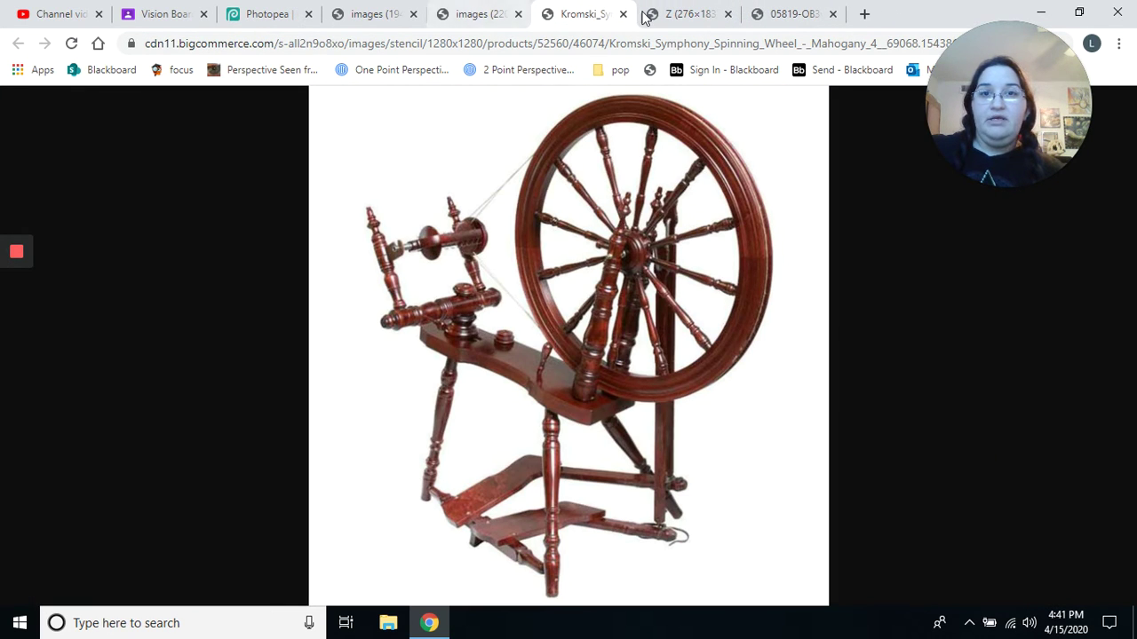
pyautogui.click(622, 14)
pyautogui.click(471, 17)
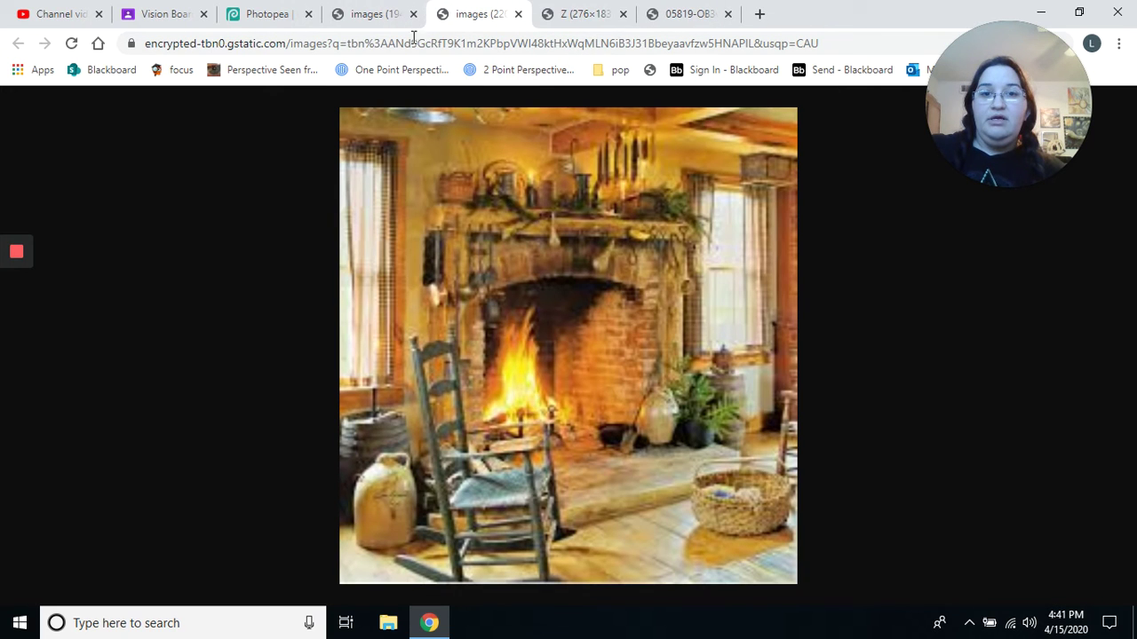
pyautogui.click(518, 13)
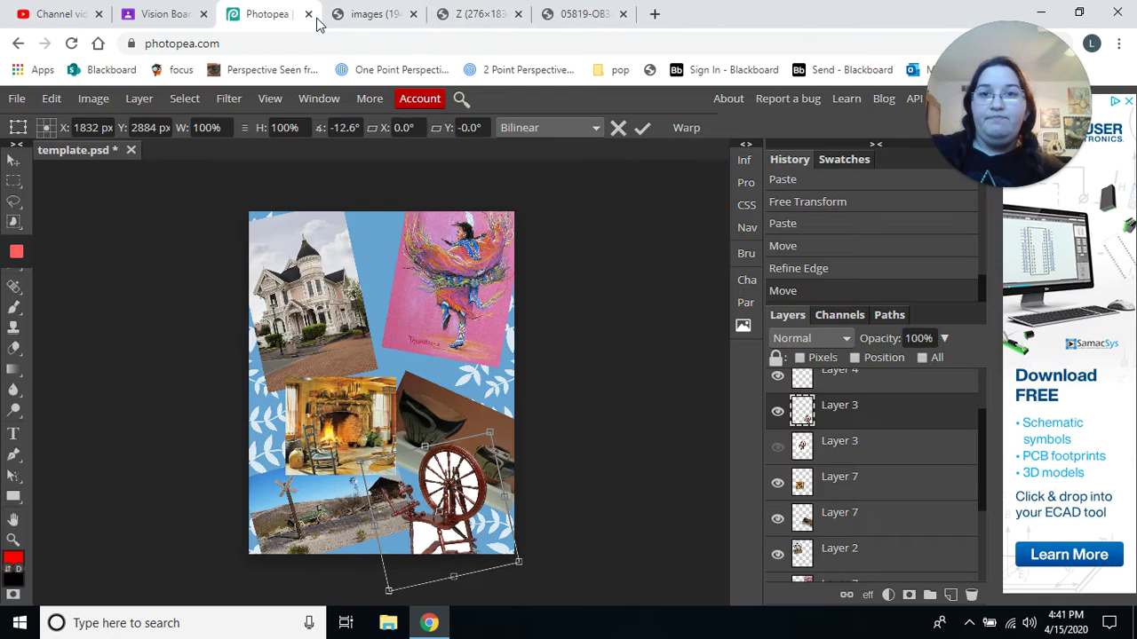
pyautogui.click(377, 14)
pyautogui.click(585, 13)
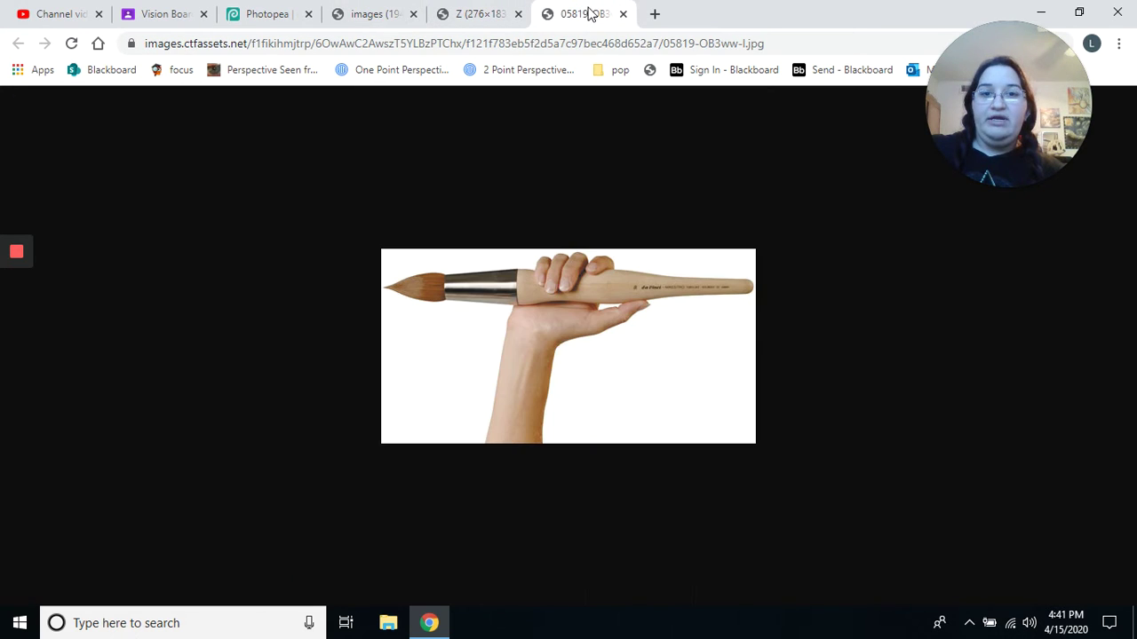
pyautogui.click(395, 15)
# Copy the printing press image and paste it enlarged over the collage's top-left corner.
pyautogui.rightClick(561, 273)
pyautogui.click(621, 347)
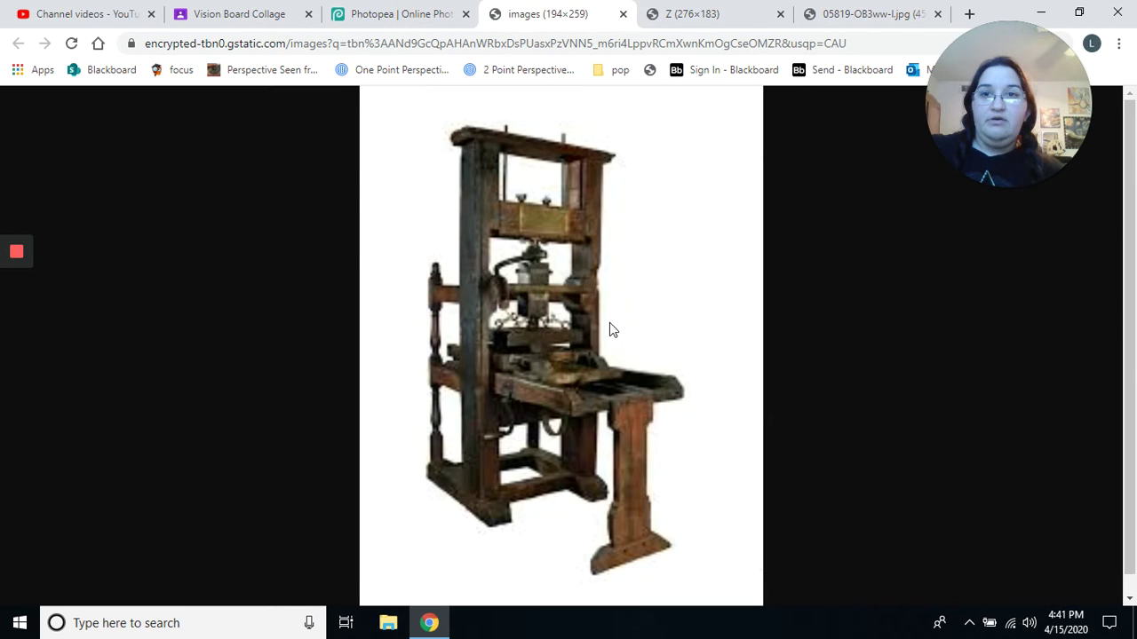
pyautogui.click(348, 9)
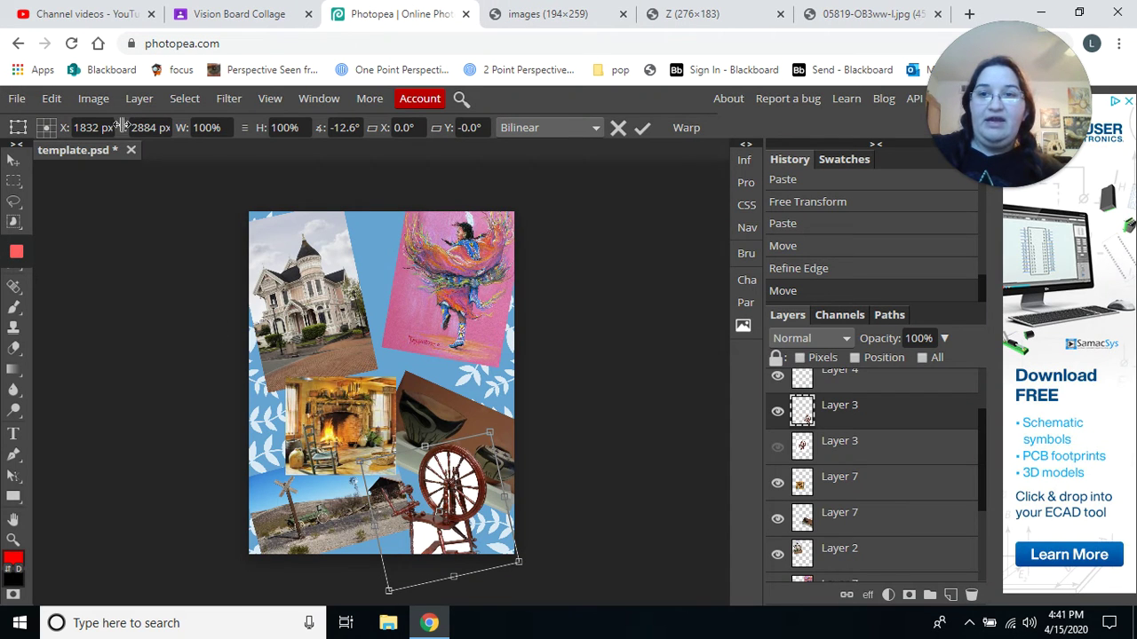
pyautogui.click(52, 98)
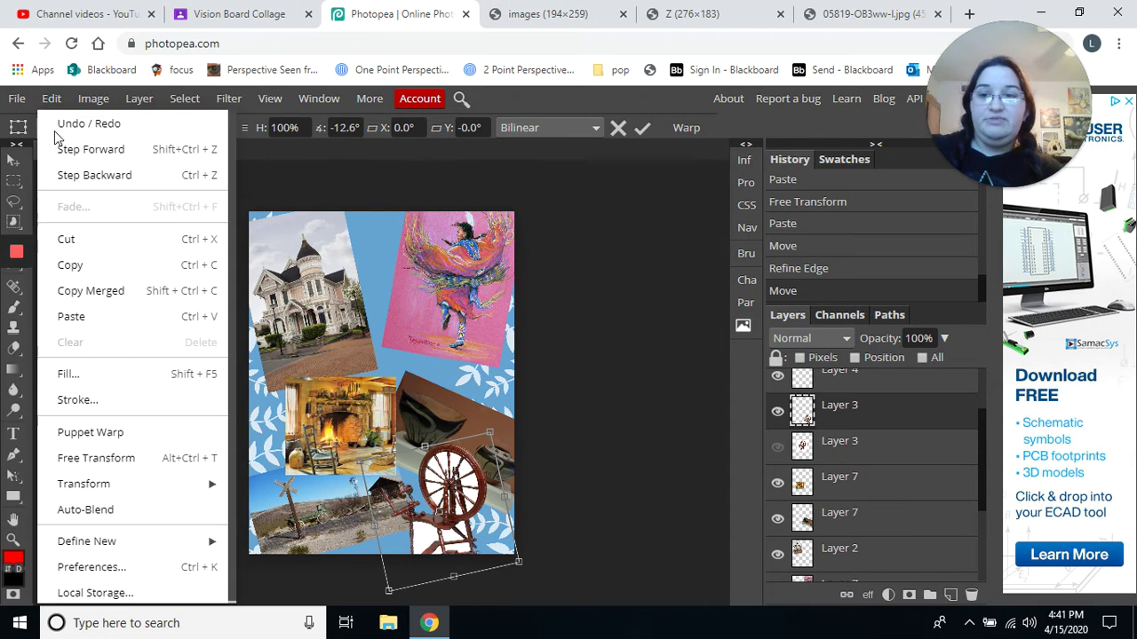
pyautogui.click(71, 316)
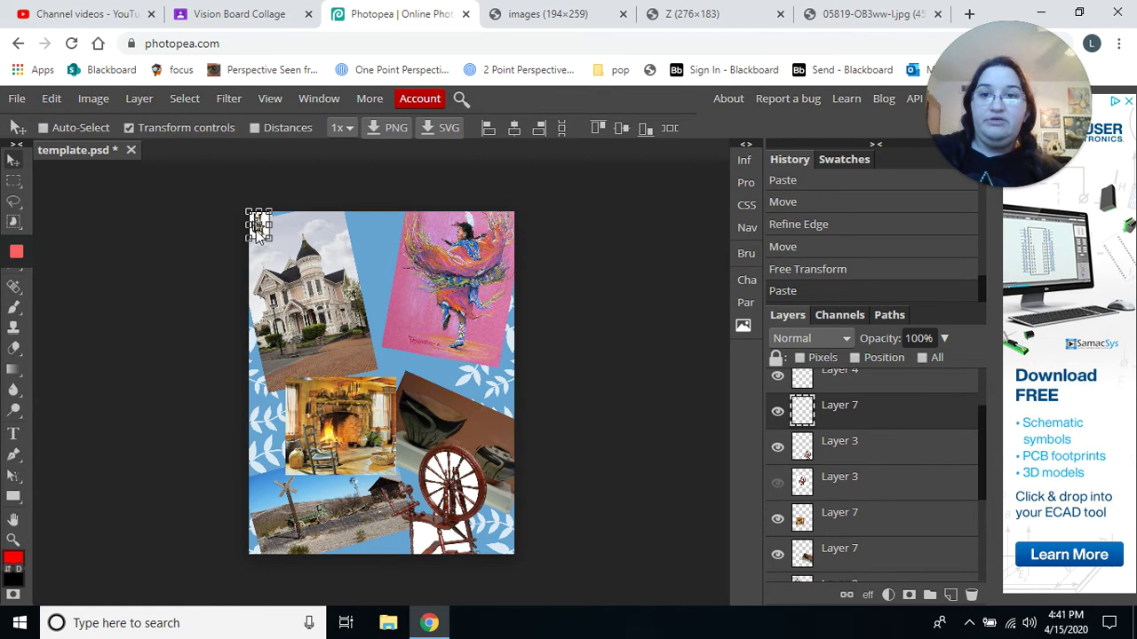
pyautogui.hotkey('ctrl', 't')
pyautogui.moveTo(271, 239); pyautogui.dragTo(373, 374)
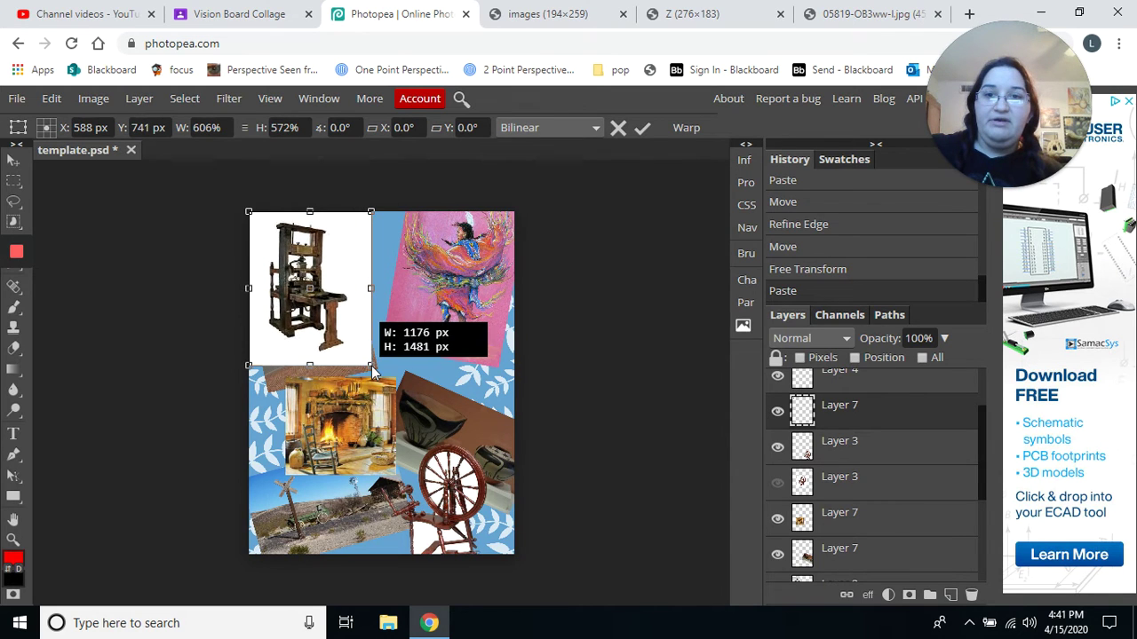
pyautogui.click(185, 98)
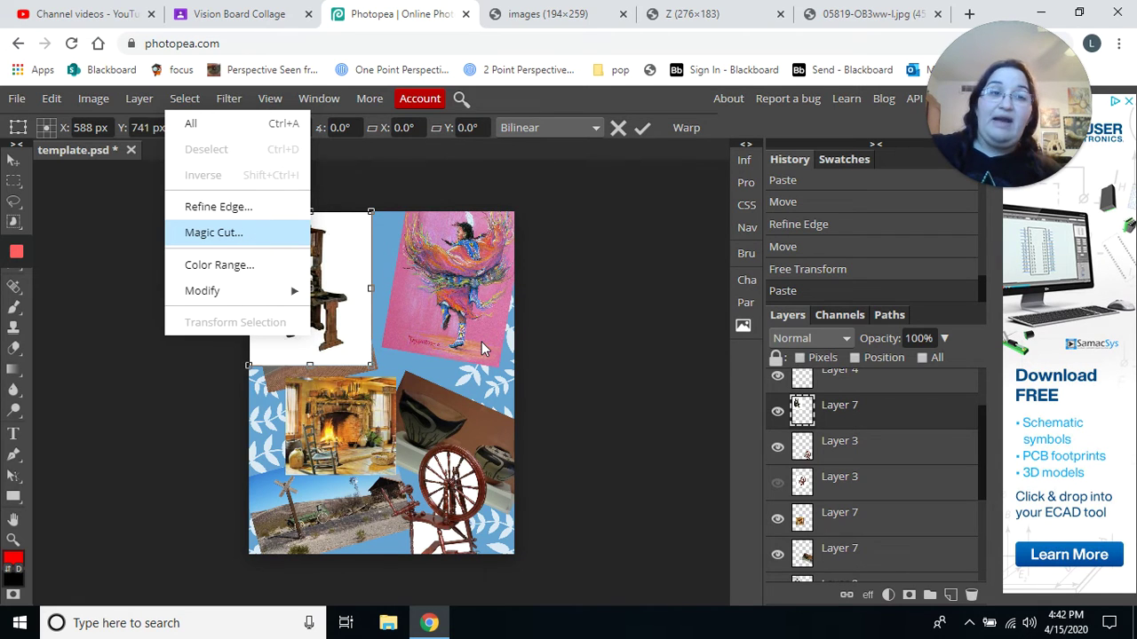
# Magic Cut the printing press from its white background and shift it right between house and dancer.
pyautogui.press('Return')
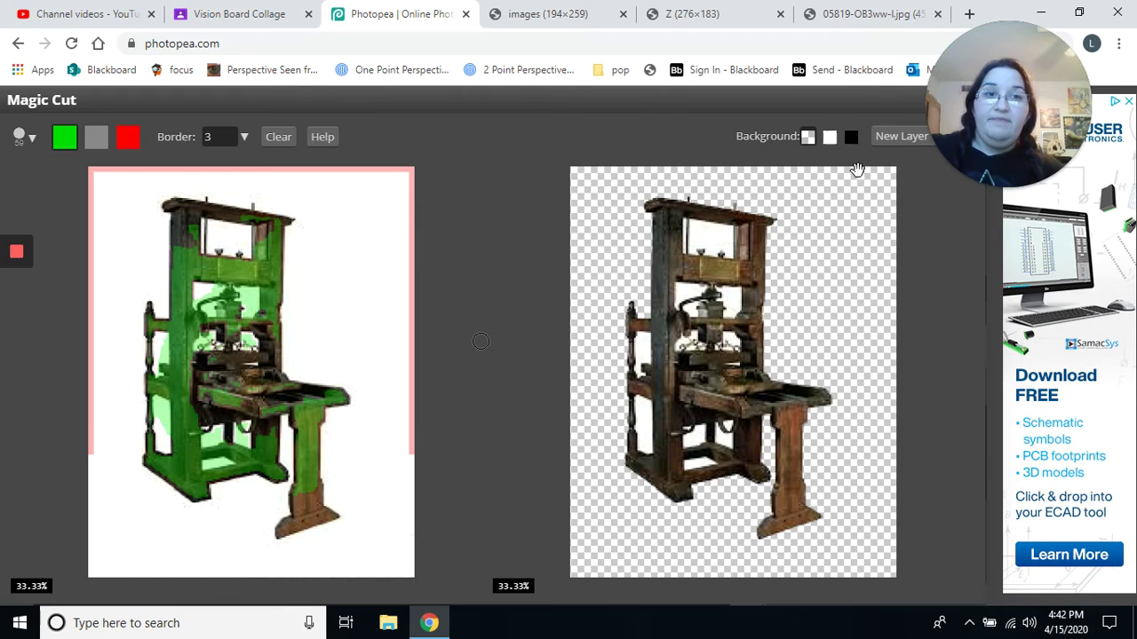
pyautogui.moveTo(959, 87); pyautogui.dragTo(746, 43)
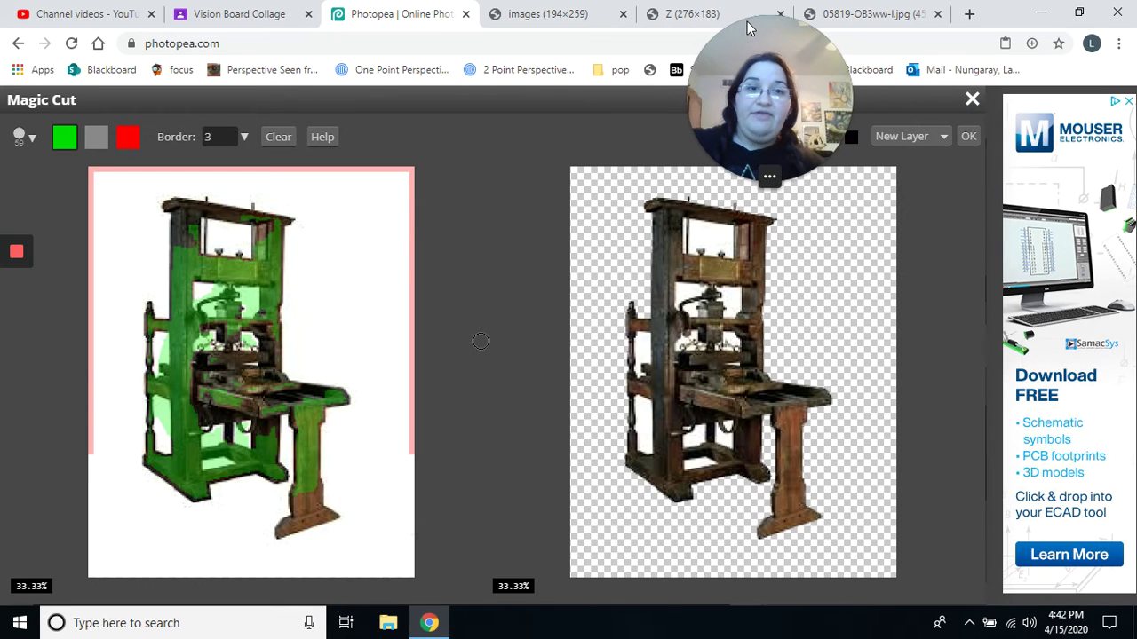
pyautogui.click(968, 136)
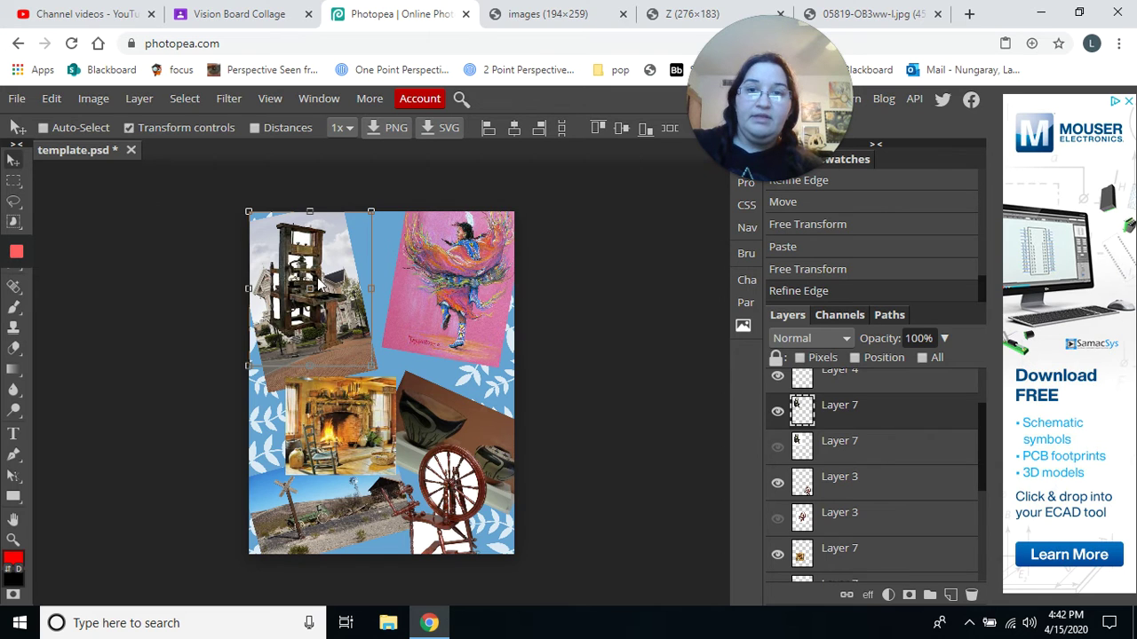
pyautogui.moveTo(311, 282); pyautogui.dragTo(382, 267)
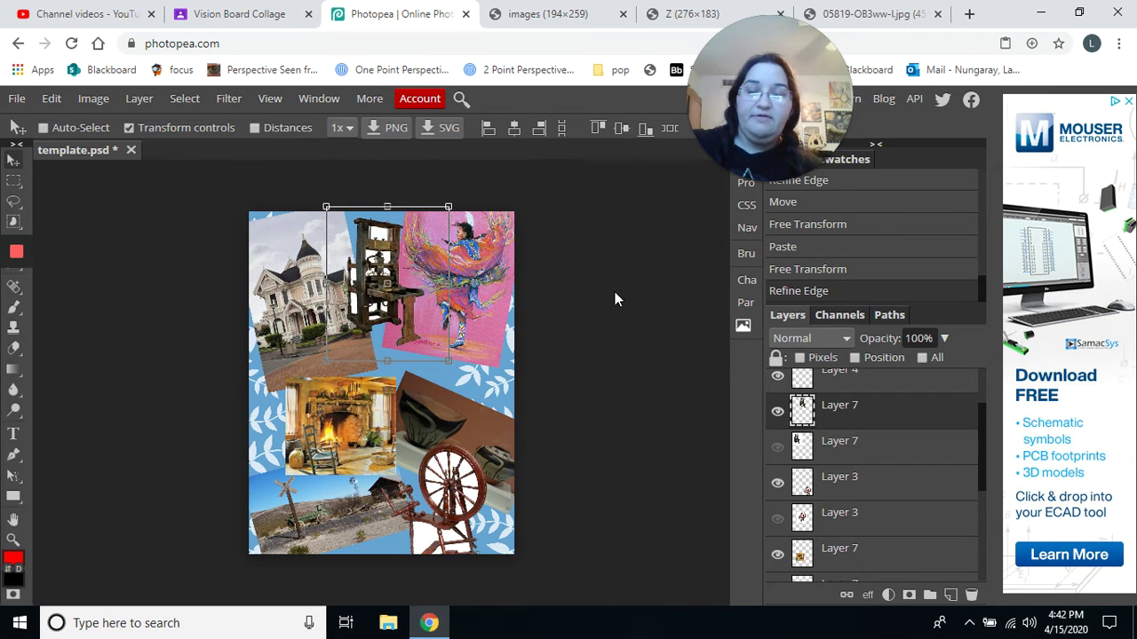
# Close the printing press tab and copy the paintbrush photo in Chrome.
pyautogui.click(537, 14)
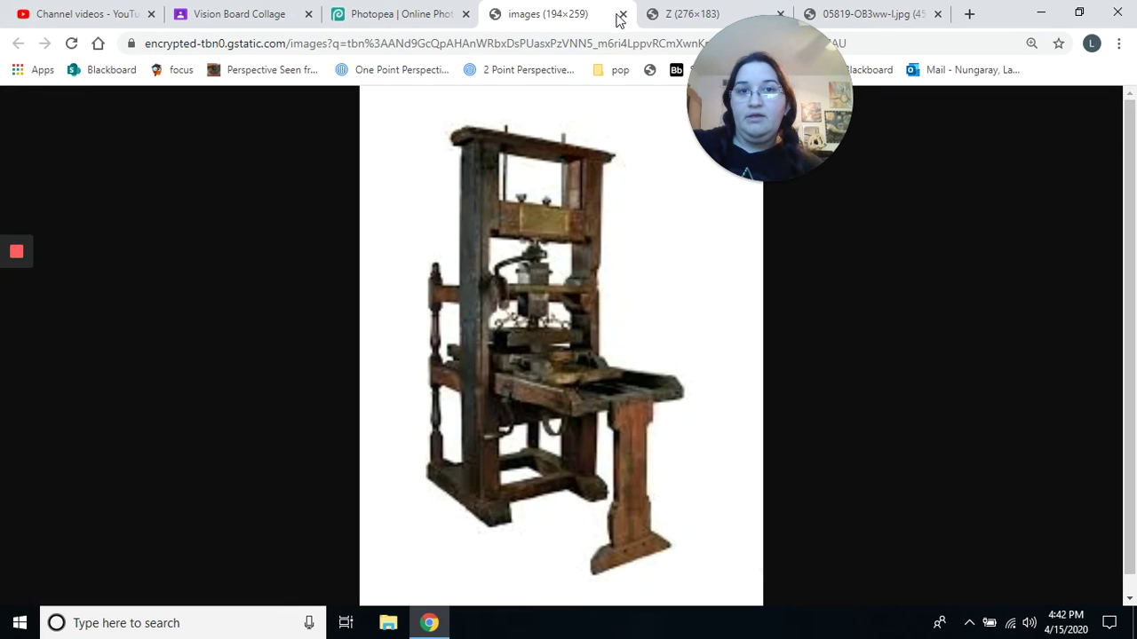
pyautogui.click(622, 14)
pyautogui.click(843, 14)
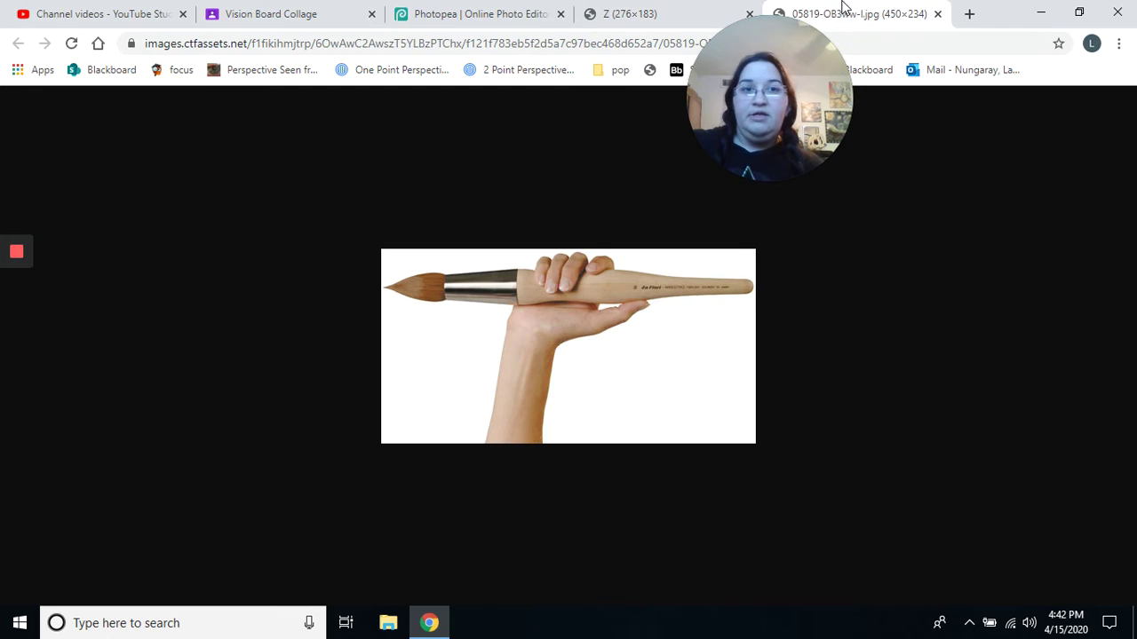
pyautogui.rightClick(619, 299)
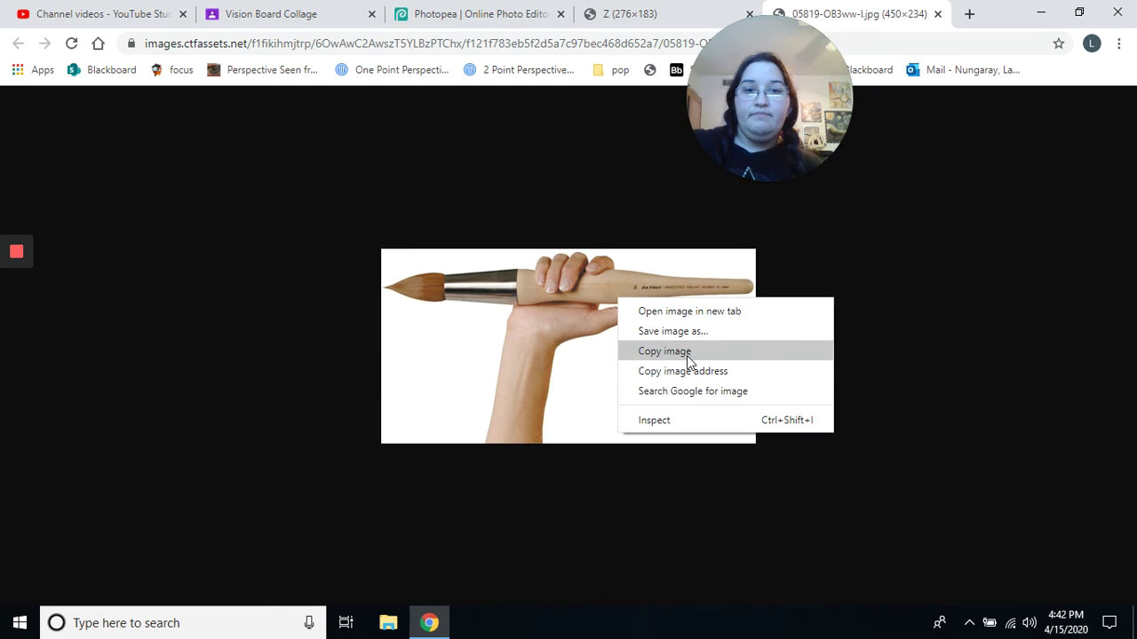
pyautogui.click(687, 358)
pyautogui.click(493, 10)
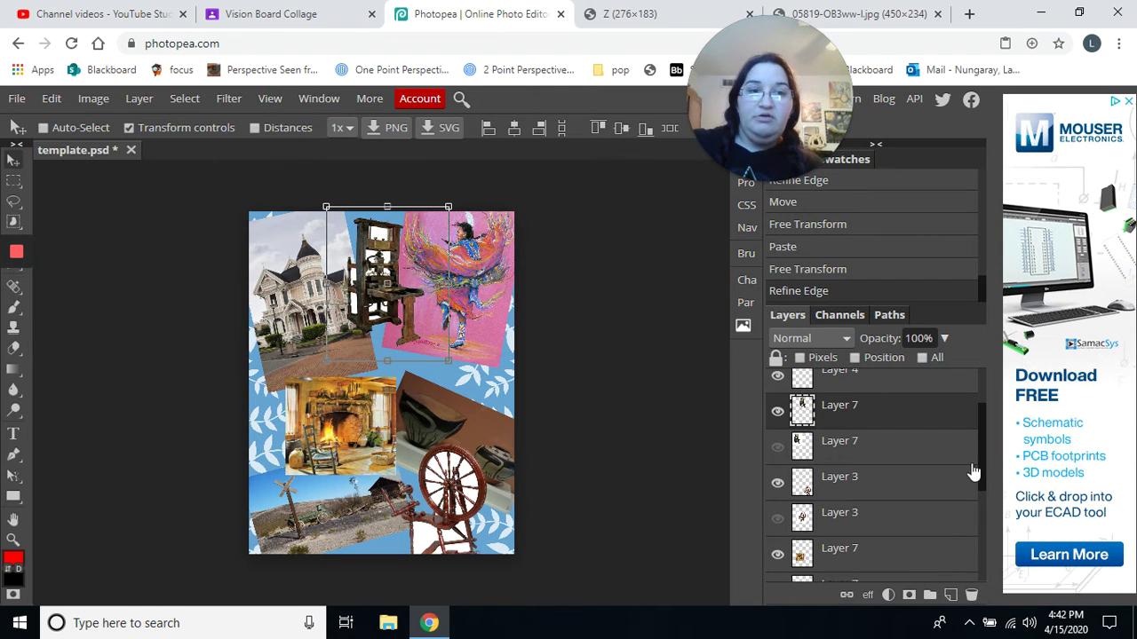
# With Layer 4 selected, paste the paintbrush photo, enlarge it across the top, and open Magic Cut.
pyautogui.scroll(3, 980, 458)
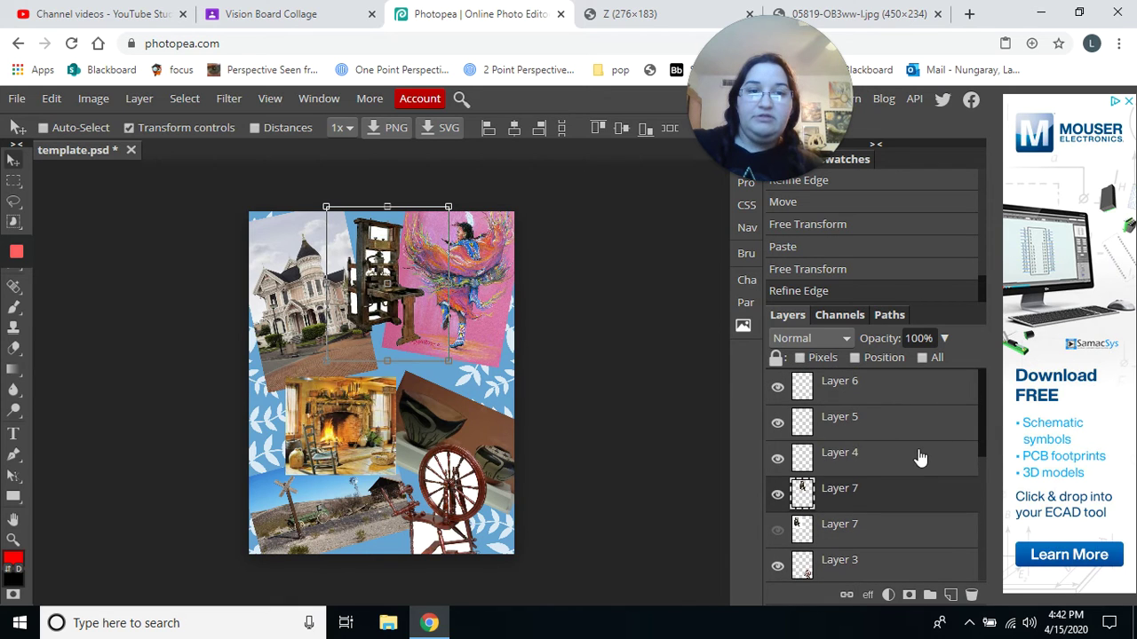
pyautogui.click(920, 459)
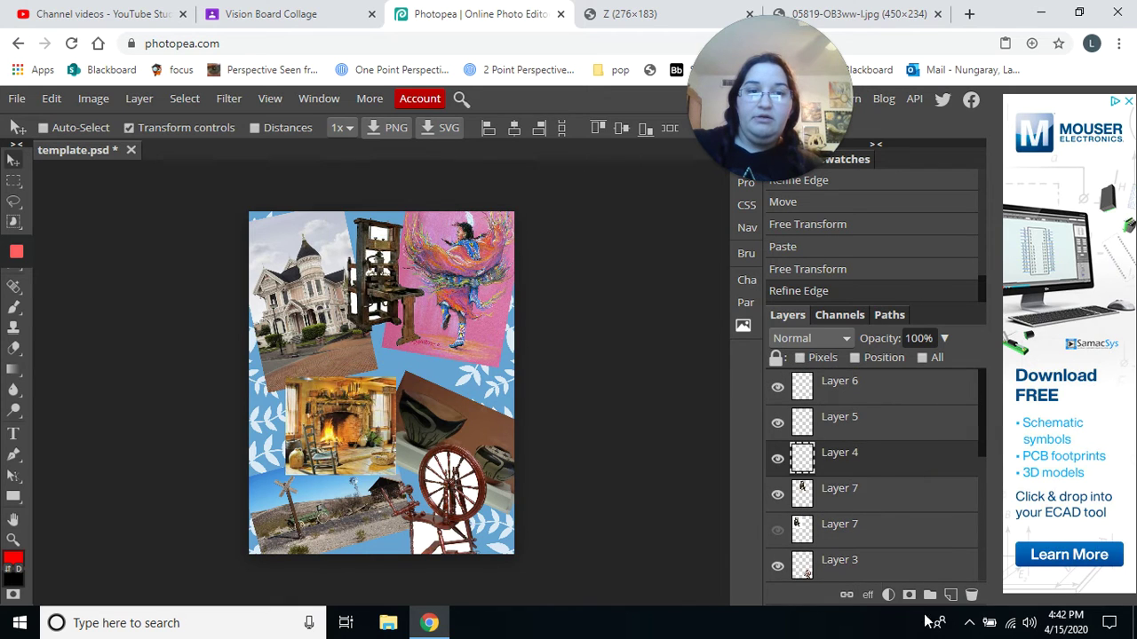
pyautogui.click(51, 99)
pyautogui.click(169, 318)
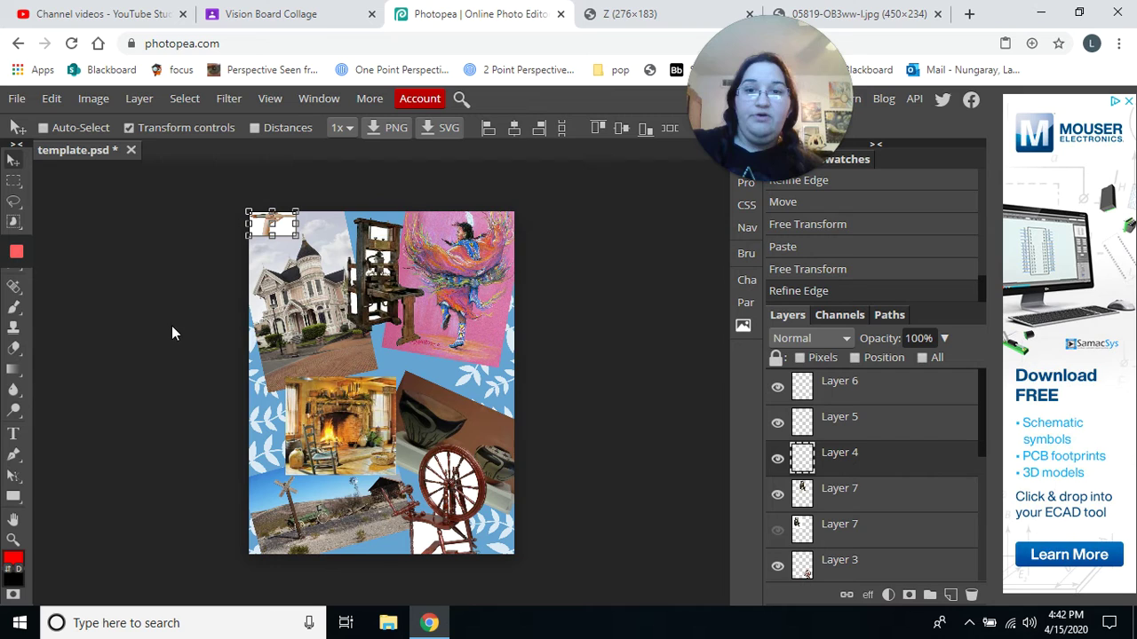
pyautogui.moveTo(298, 237)
pyautogui.mouseDown()
pyautogui.moveTo(411, 376)
pyautogui.moveTo(489, 349)
pyautogui.mouseUp()
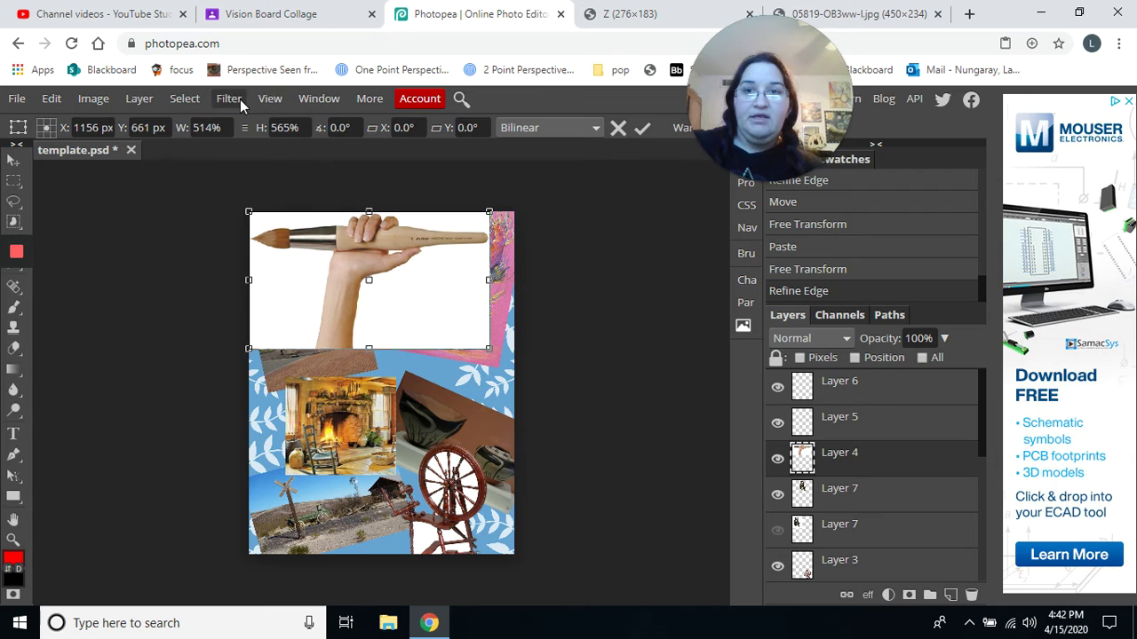
pyautogui.click(184, 99)
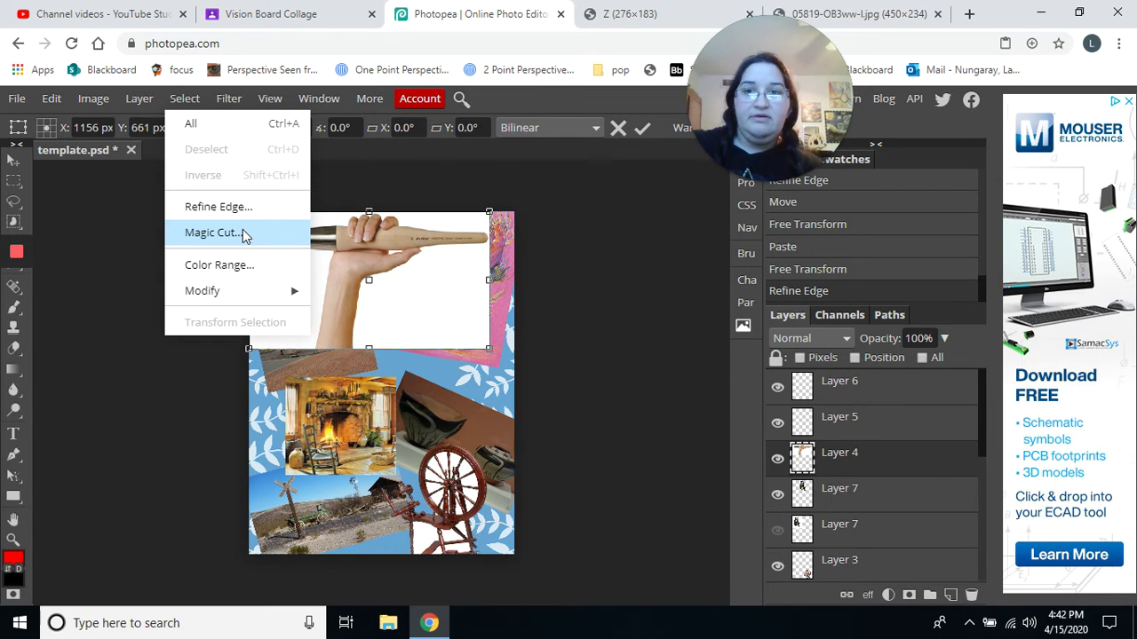
pyautogui.click(213, 232)
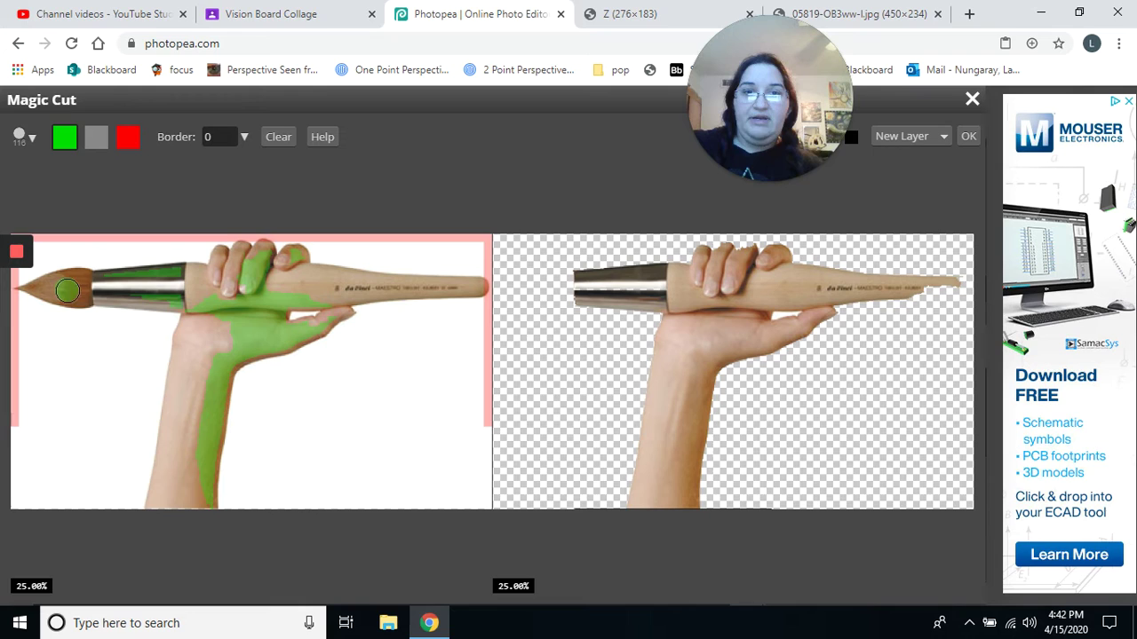
# Mark the brush ferrule, tip and handle end as keep areas, switching to an 11 px brush.
pyautogui.moveTo(66, 291); pyautogui.dragTo(112, 288)
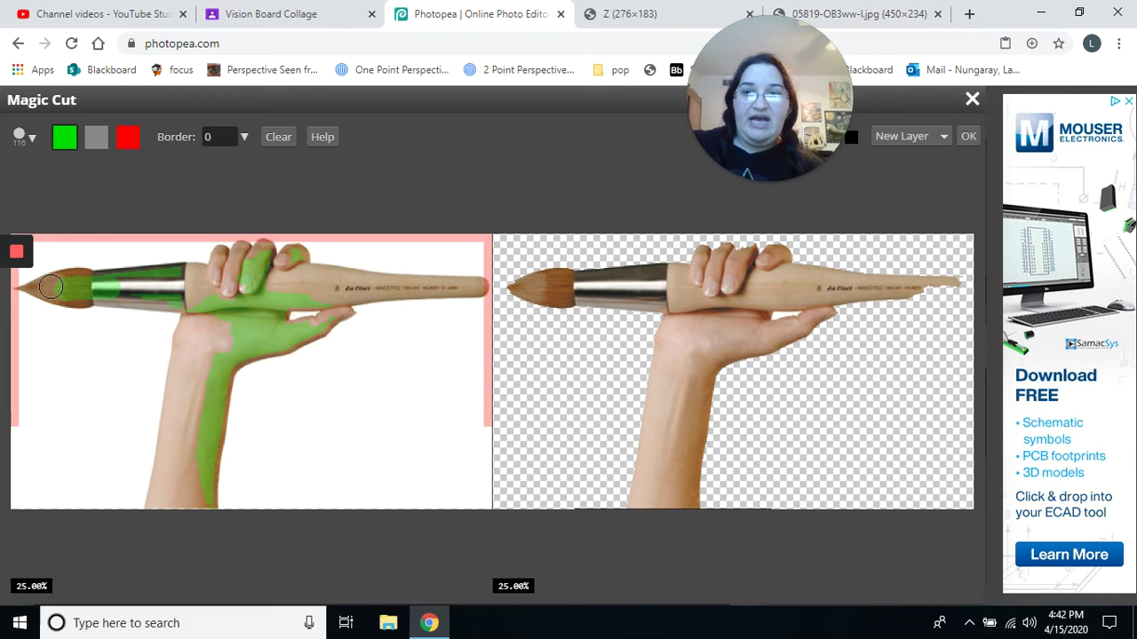
pyautogui.moveTo(51, 286); pyautogui.dragTo(55, 288)
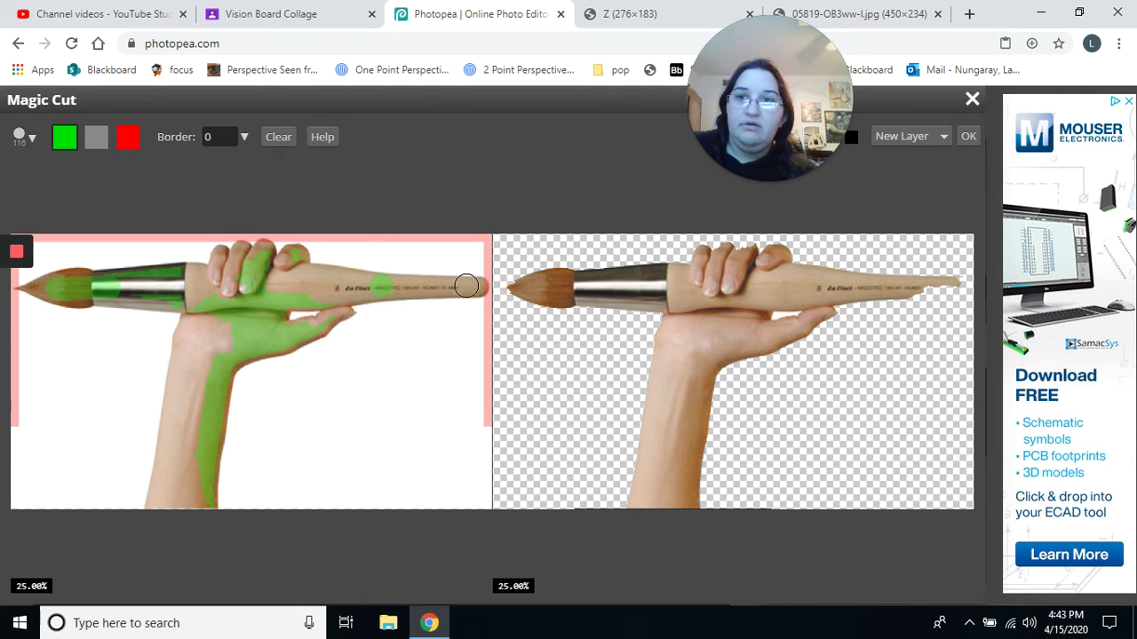
pyautogui.click(24, 136)
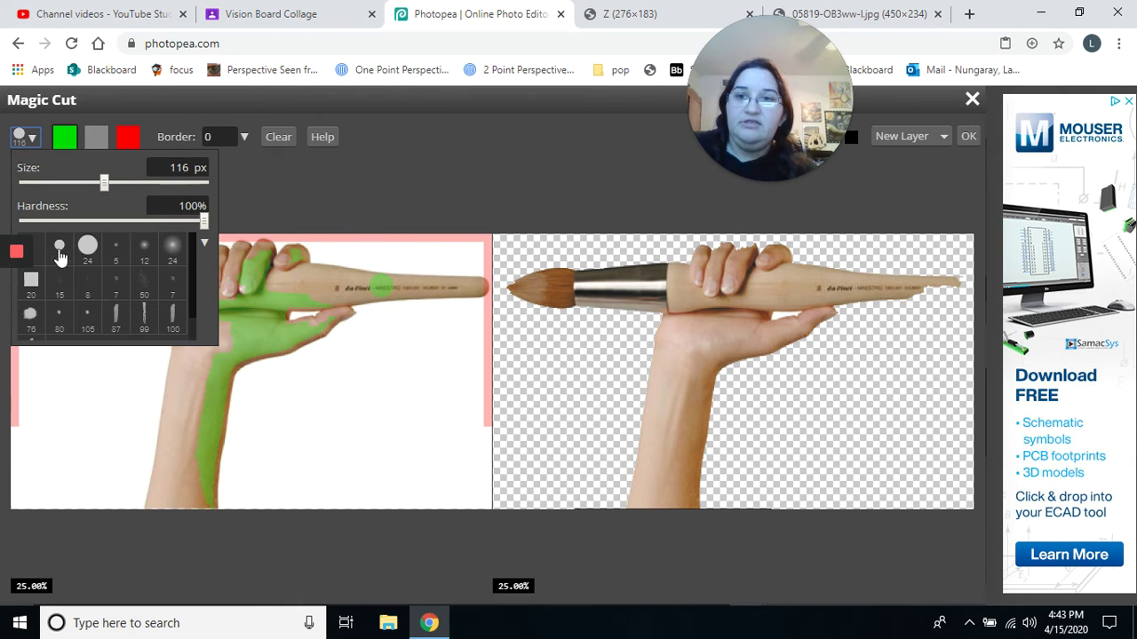
pyautogui.moveTo(105, 196); pyautogui.dragTo(57, 191)
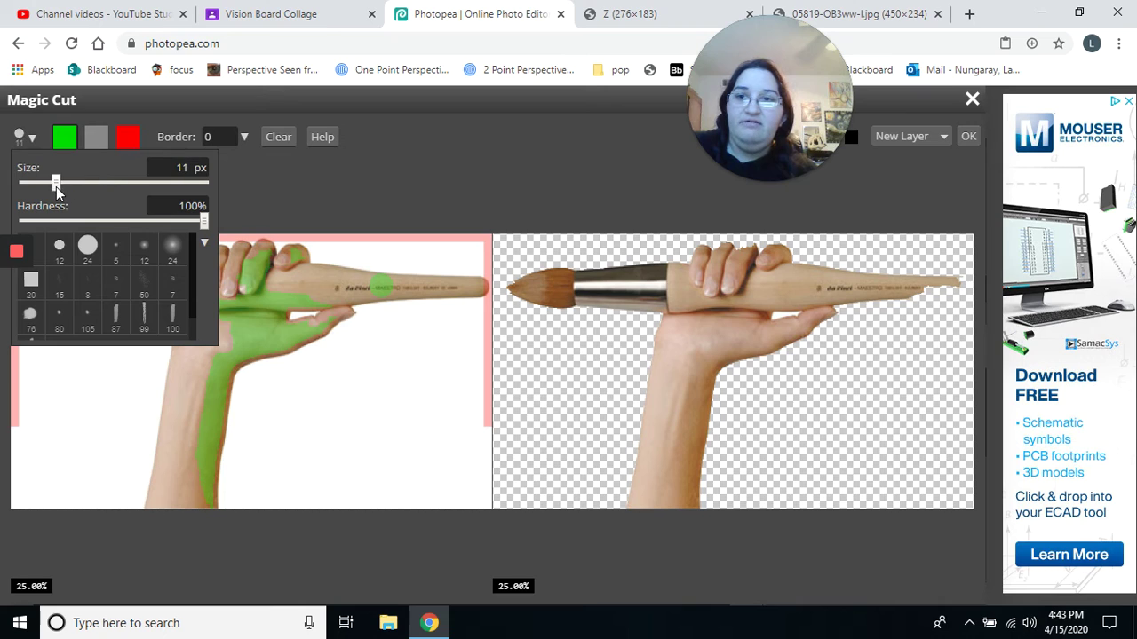
pyautogui.click(411, 286)
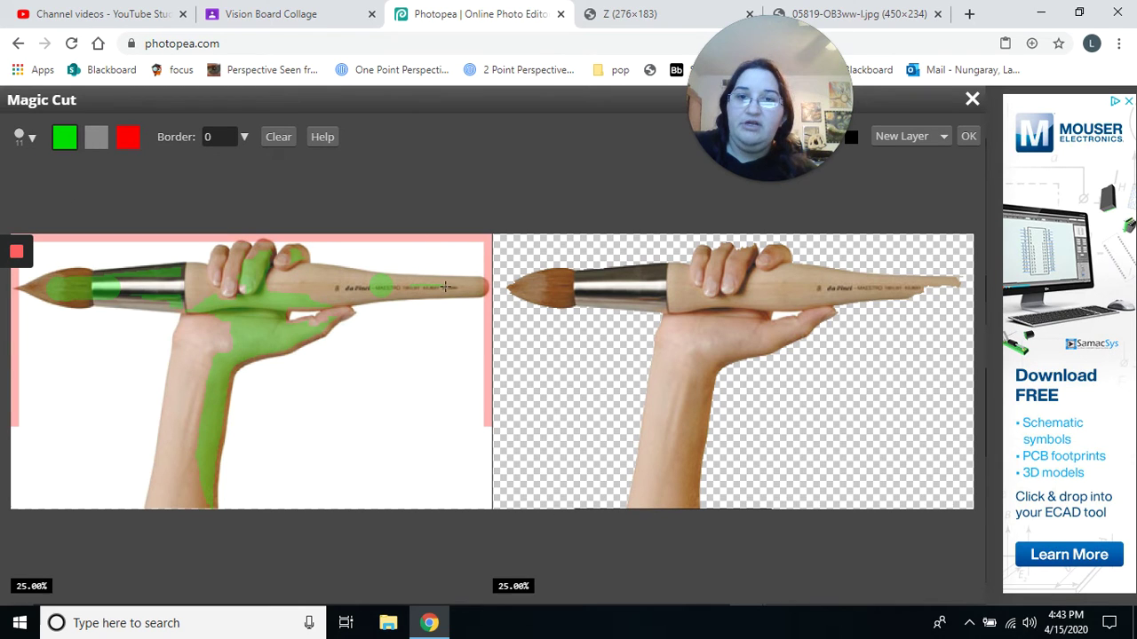
pyautogui.moveTo(480, 288); pyautogui.dragTo(482, 288)
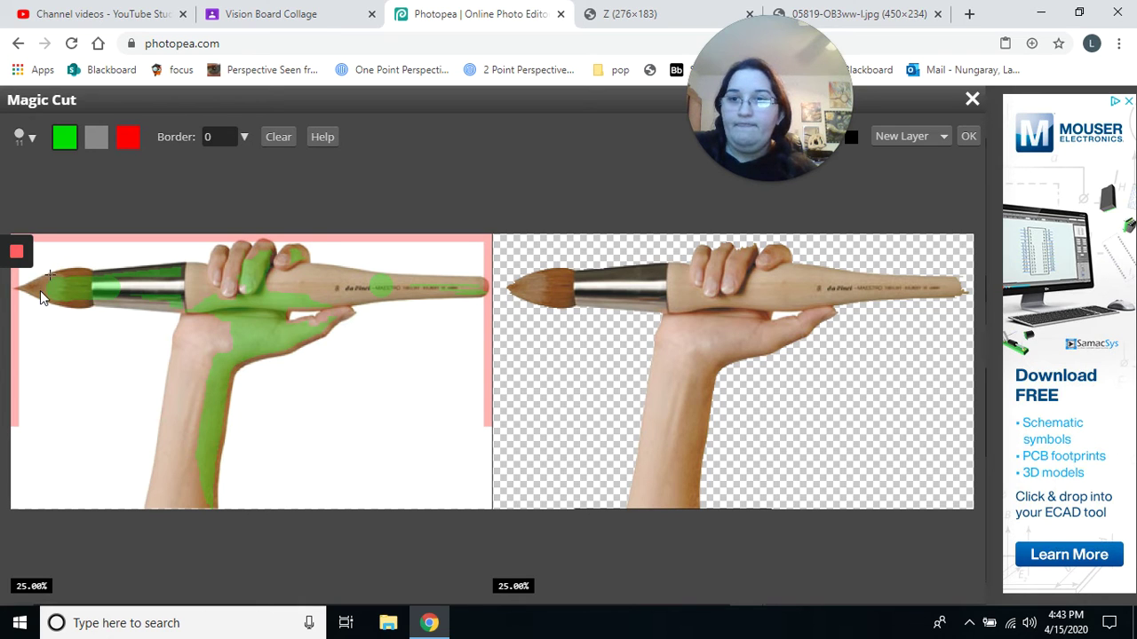
pyautogui.moveTo(49, 298); pyautogui.dragTo(63, 287)
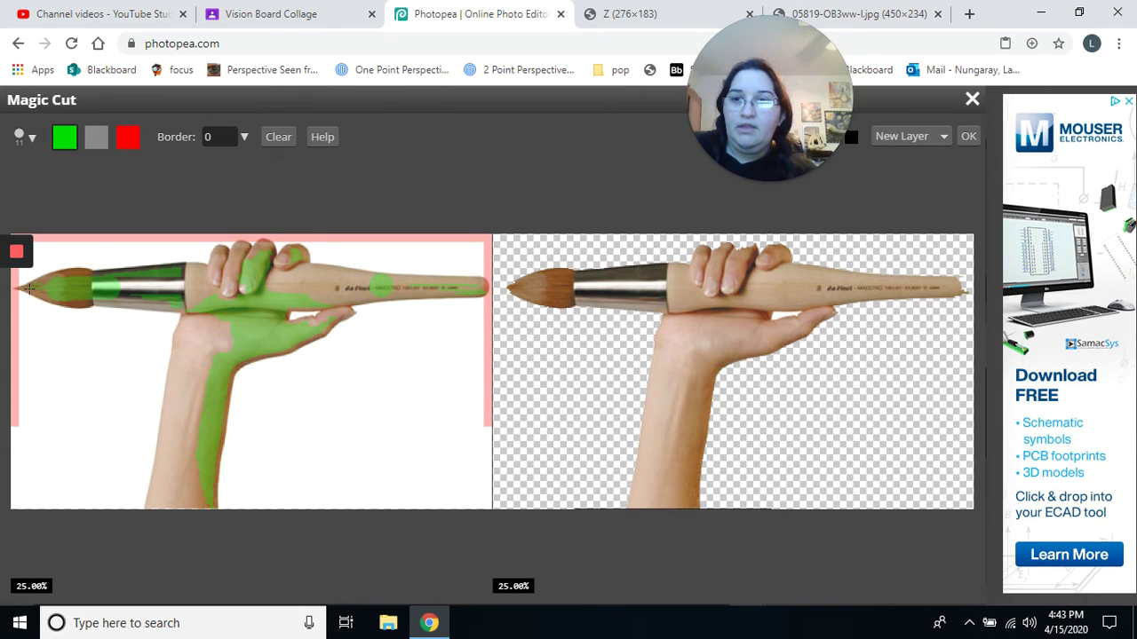
pyautogui.moveTo(20, 288); pyautogui.dragTo(128, 287)
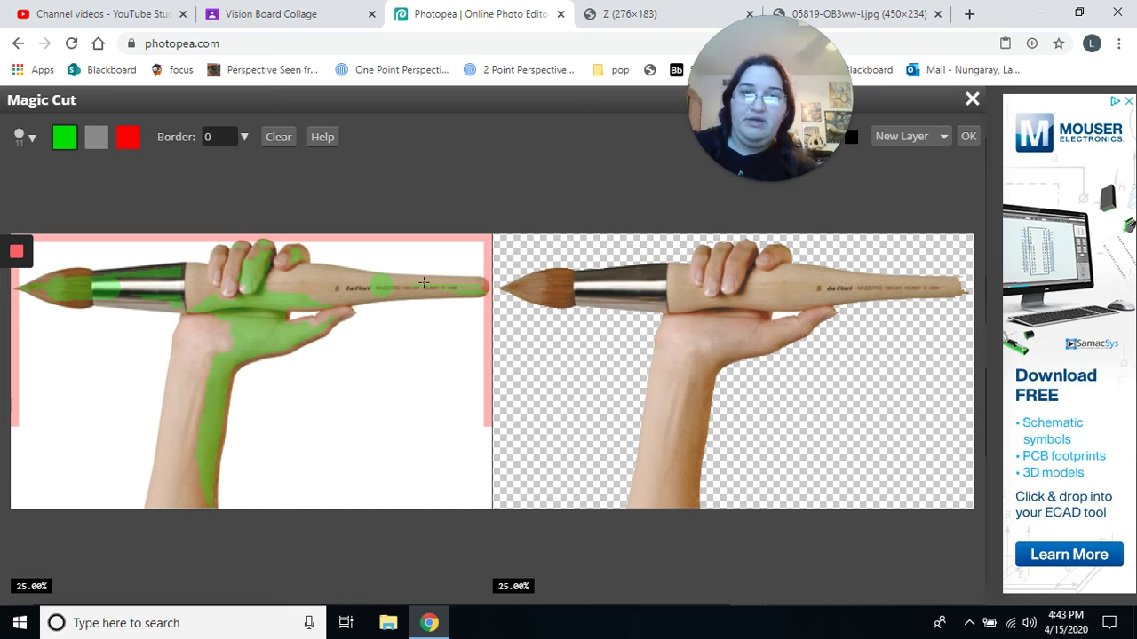
# Apply the paintbrush cut-out, then rotate it 87.9°, scale it 52% by 43%, and set it at X 0.
pyautogui.click(967, 138)
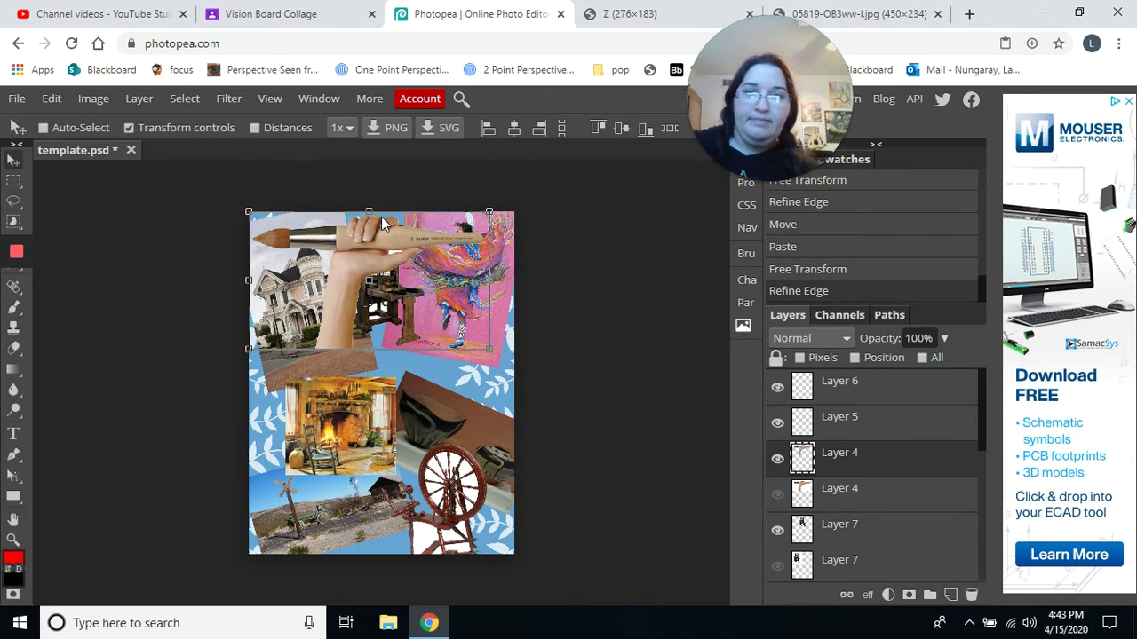
pyautogui.moveTo(348, 265)
pyautogui.mouseDown()
pyautogui.moveTo(402, 374)
pyautogui.moveTo(386, 466)
pyautogui.moveTo(356, 483)
pyautogui.moveTo(491, 328)
pyautogui.mouseUp()
pyautogui.moveTo(595, 307)
pyautogui.mouseDown()
pyautogui.moveTo(553, 259)
pyautogui.moveTo(543, 266)
pyautogui.moveTo(432, 229)
pyautogui.moveTo(381, 232)
pyautogui.moveTo(544, 227)
pyautogui.moveTo(546, 449)
pyautogui.moveTo(500, 454)
pyautogui.moveTo(495, 425)
pyautogui.mouseUp()
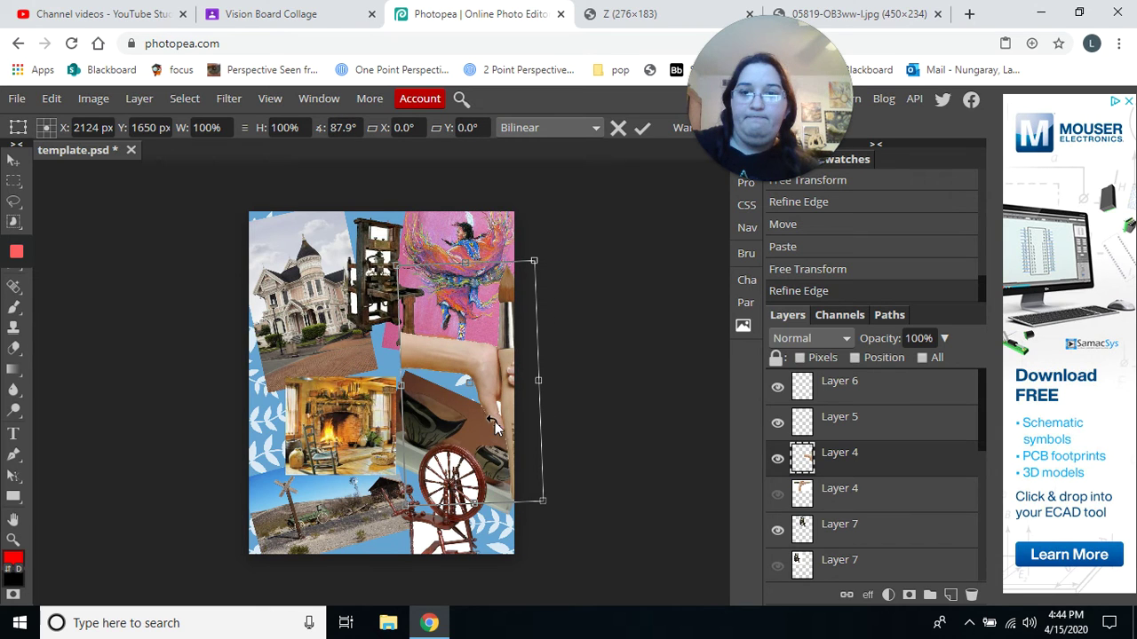
pyautogui.moveTo(486, 371)
pyautogui.mouseDown()
pyautogui.moveTo(329, 377)
pyautogui.moveTo(290, 412)
pyautogui.moveTo(223, 430)
pyautogui.moveTo(249, 431)
pyautogui.mouseUp()
pyautogui.moveTo(315, 314); pyautogui.dragTo(261, 385)
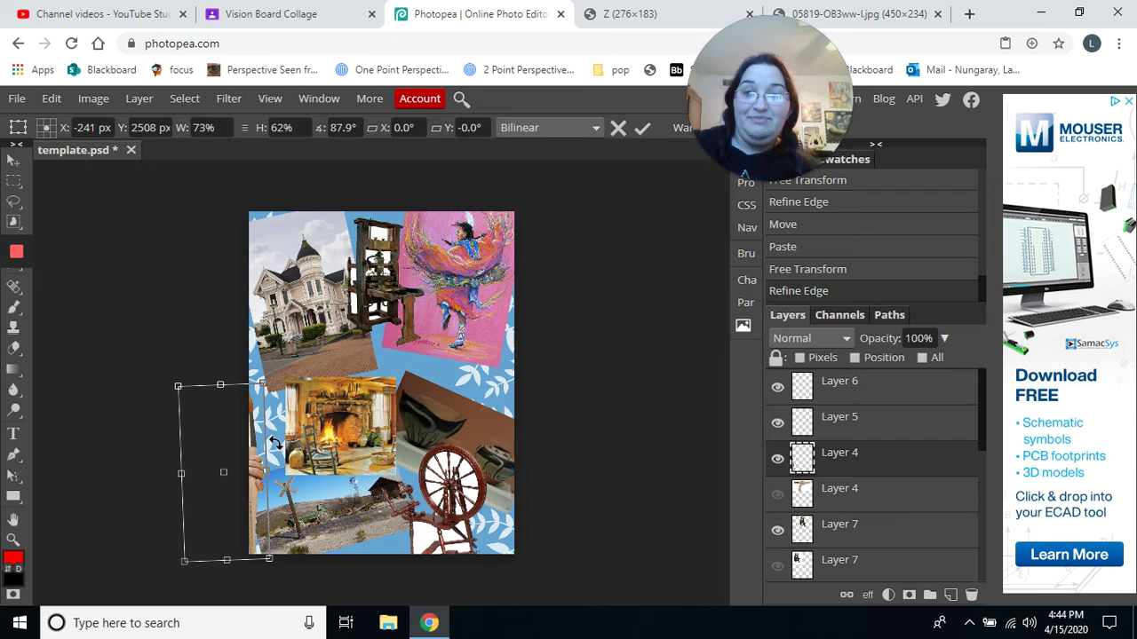
pyautogui.moveTo(258, 451); pyautogui.dragTo(290, 451)
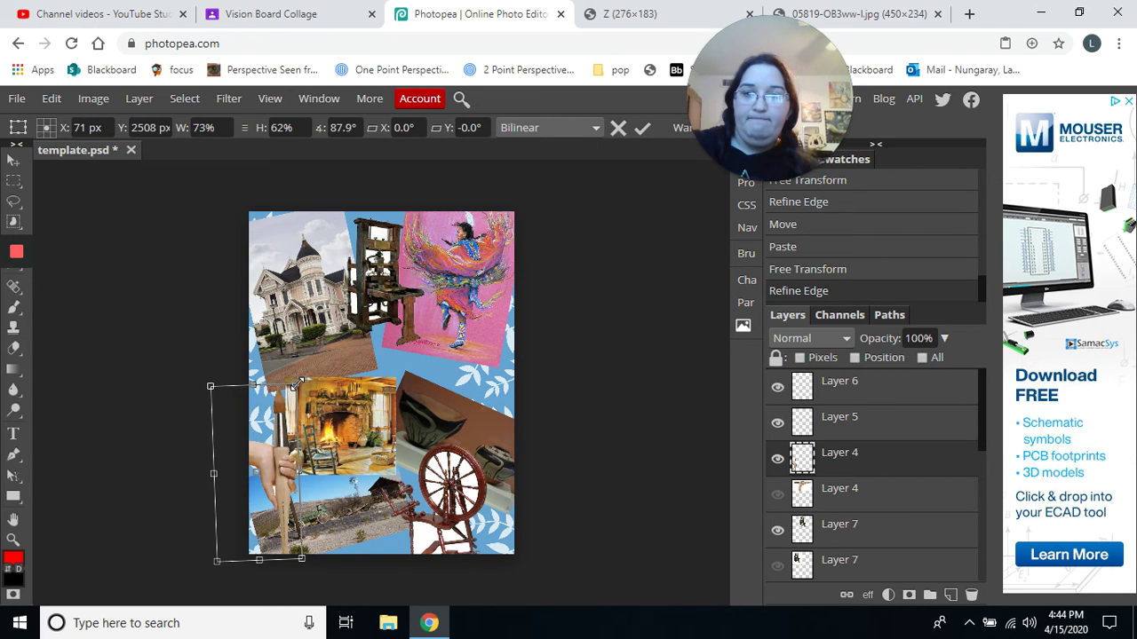
pyautogui.moveTo(296, 388)
pyautogui.mouseDown()
pyautogui.moveTo(271, 437)
pyautogui.moveTo(280, 446)
pyautogui.moveTo(279, 422)
pyautogui.mouseUp()
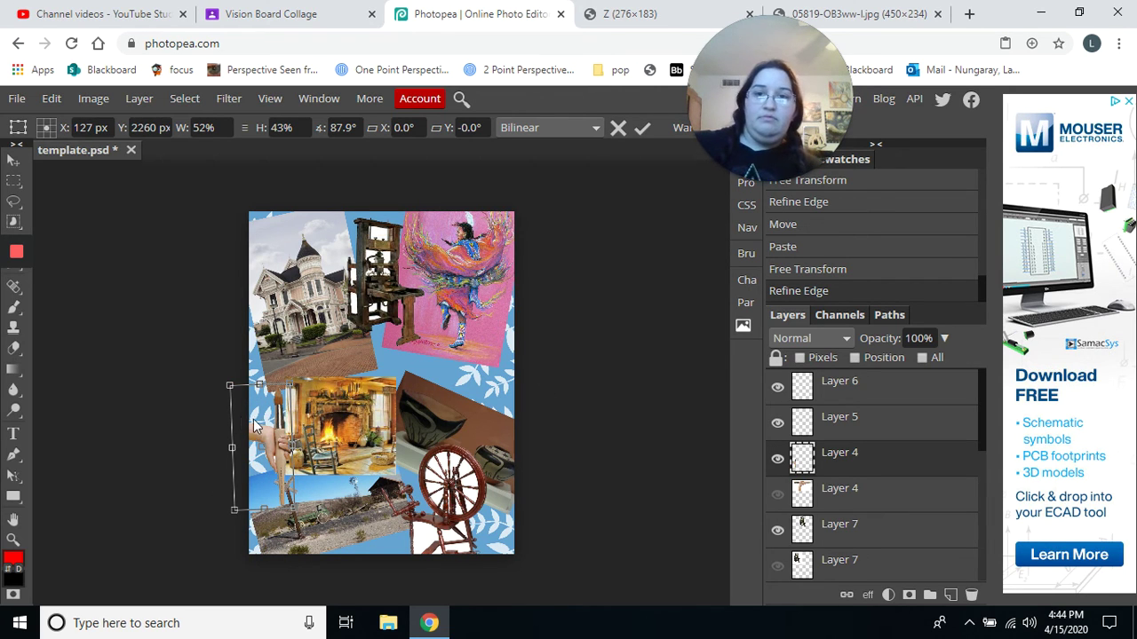
pyautogui.moveTo(276, 438); pyautogui.dragTo(268, 426)
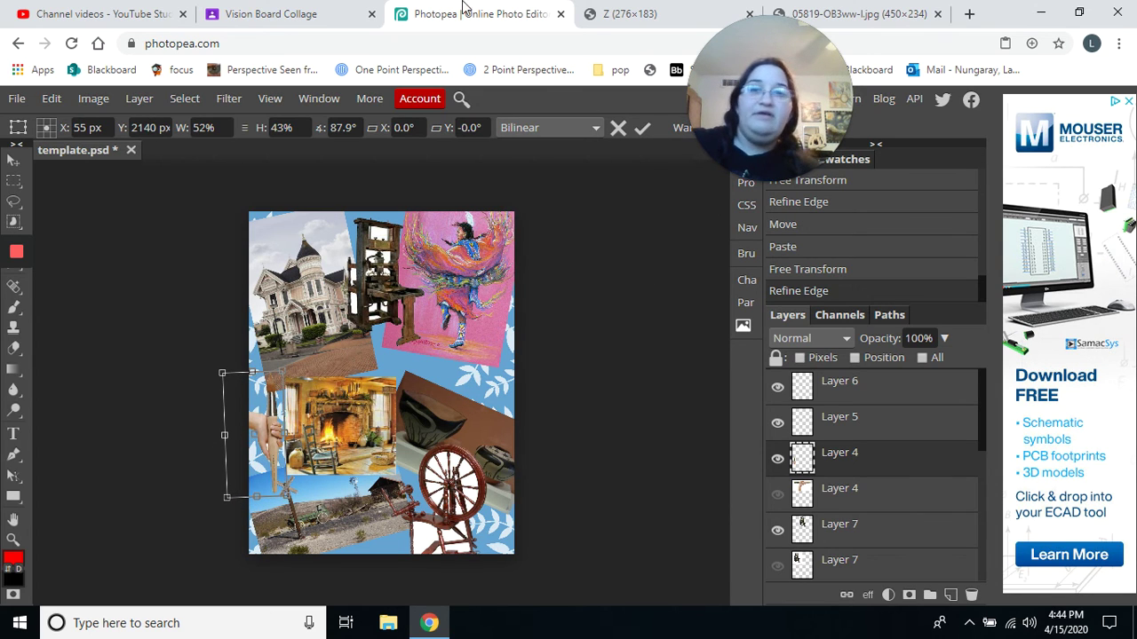
# Copy the dinosaur figurine image from its Chrome tab and return to the collage.
pyautogui.click(733, 13)
pyautogui.click(809, 13)
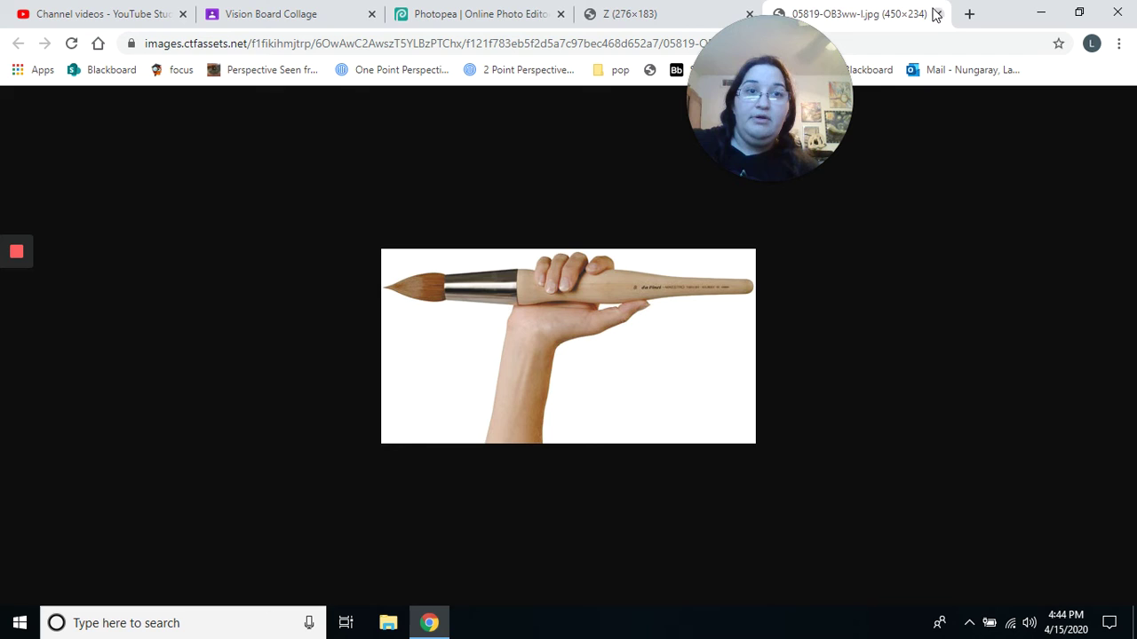
pyautogui.click(937, 13)
pyautogui.rightClick(549, 349)
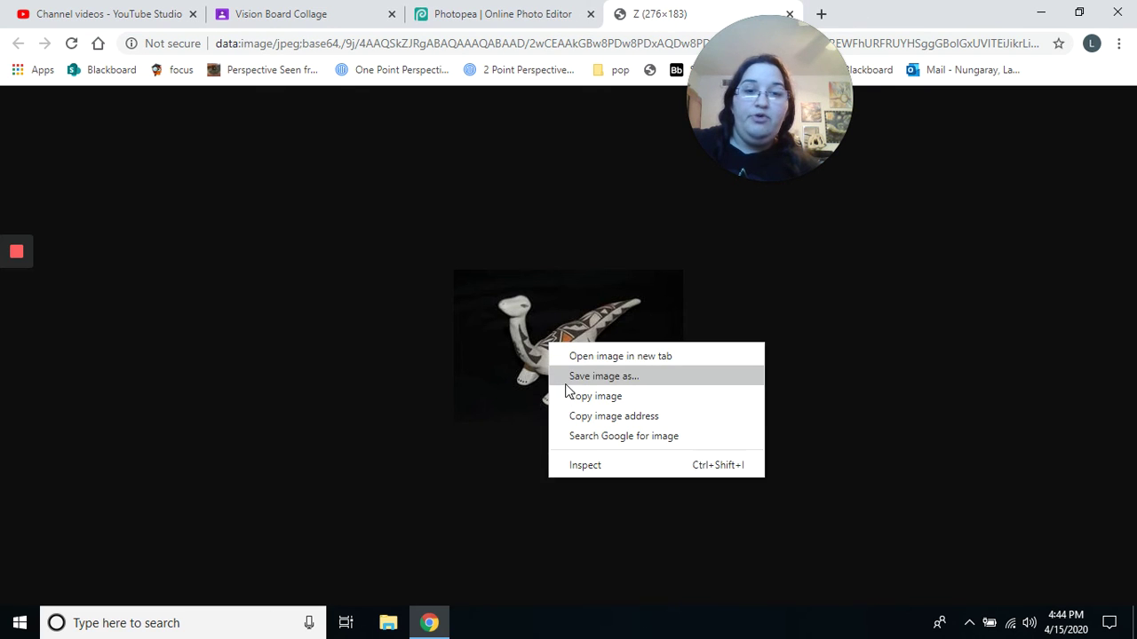
pyautogui.click(577, 397)
pyautogui.click(438, 12)
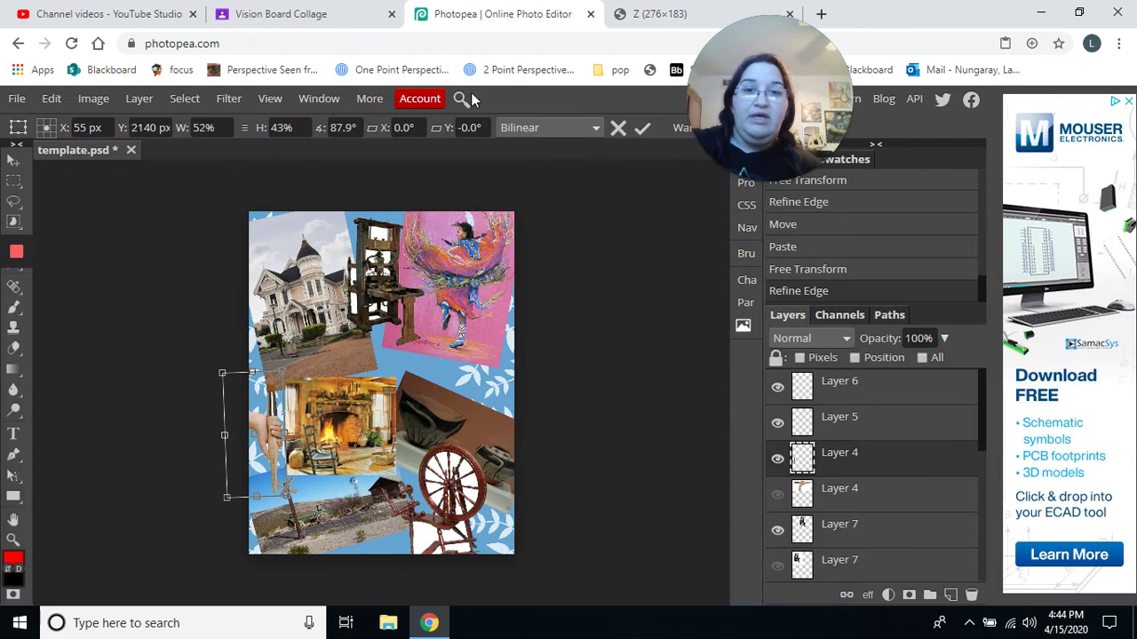
# Paste the dinosaur figurine photo and enlarge it over the pink dancer picture.
pyautogui.click(59, 100)
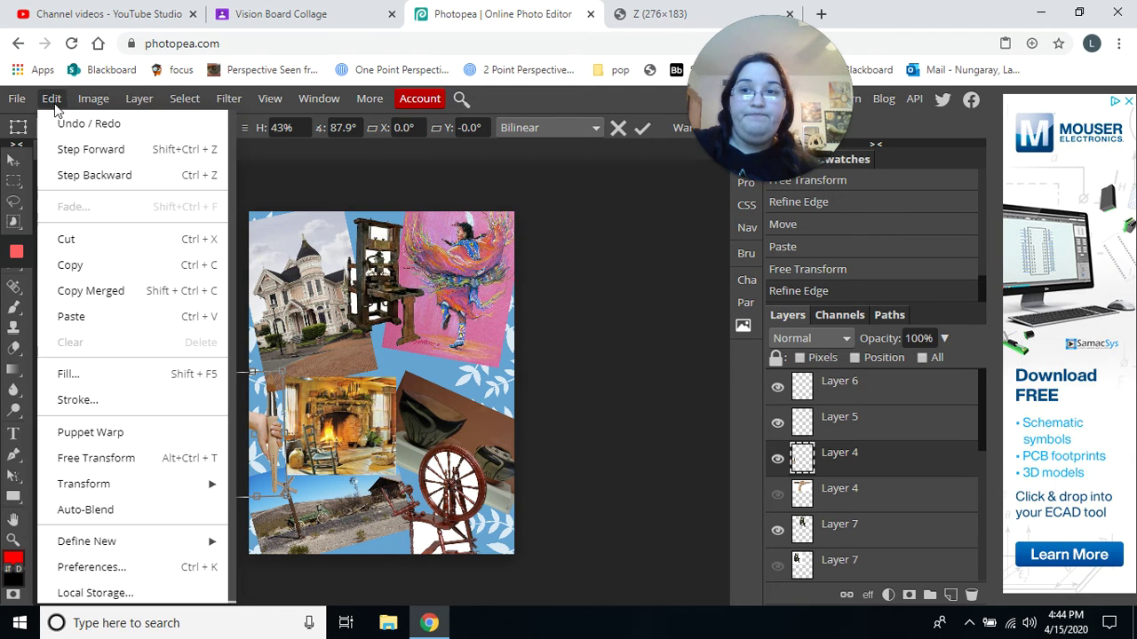
pyautogui.click(89, 316)
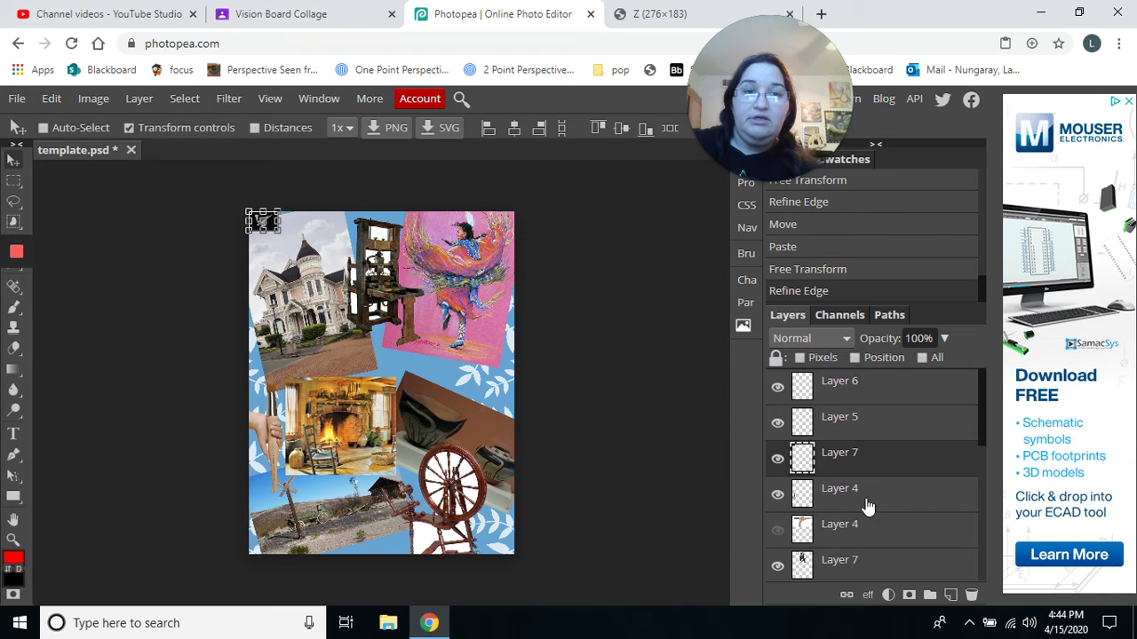
pyautogui.moveTo(279, 229); pyautogui.dragTo(421, 351)
pyautogui.click(228, 98)
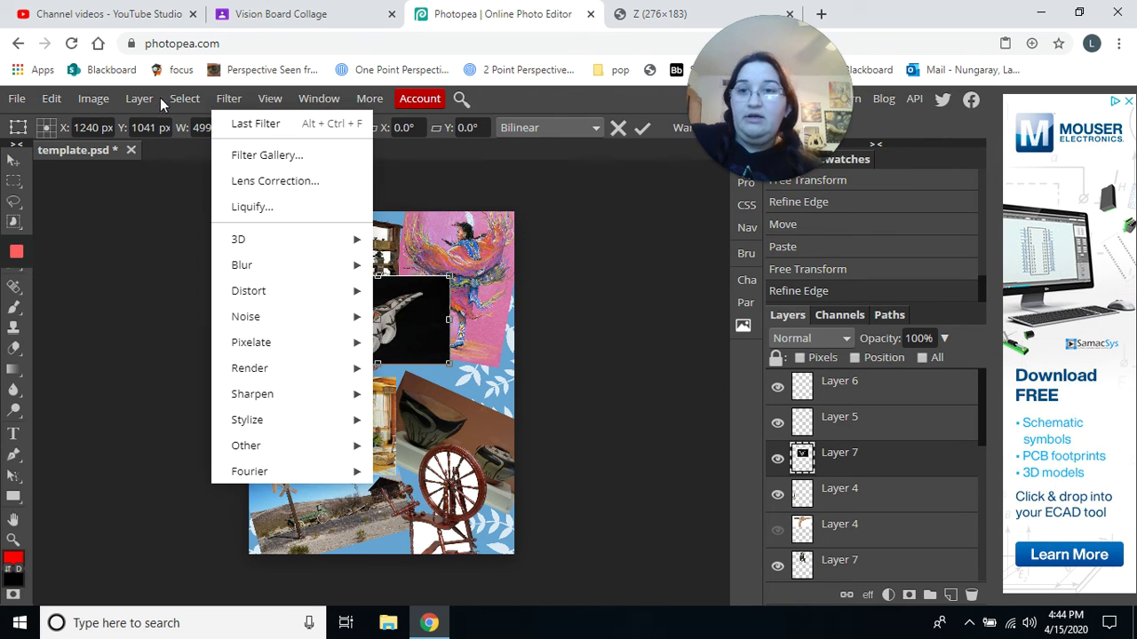
pyautogui.moveTo(184, 98)
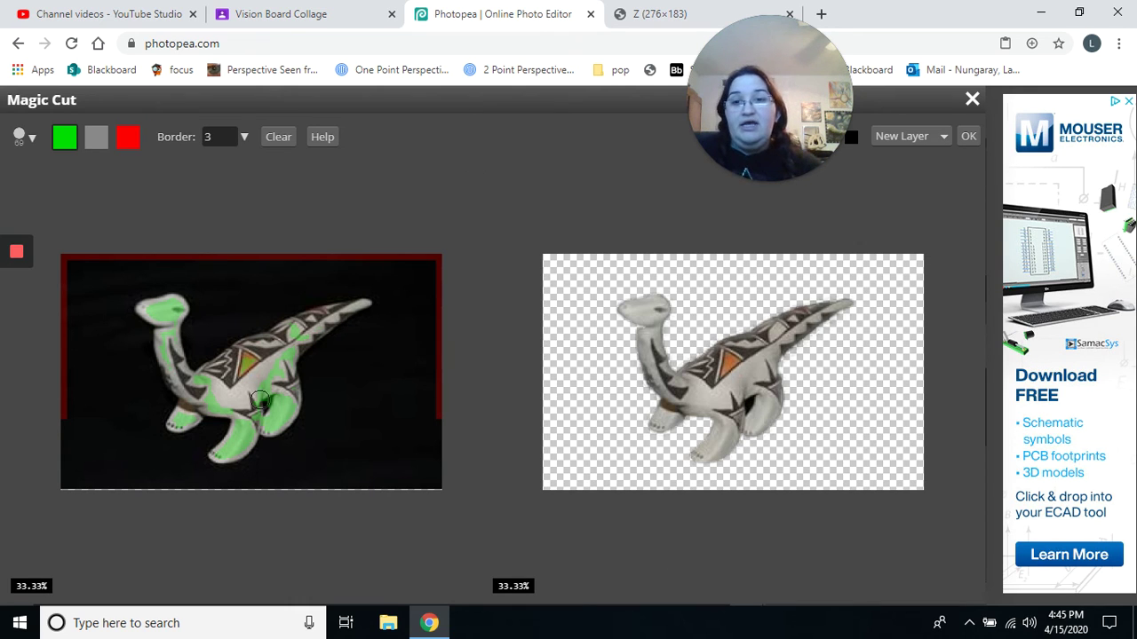
# Mark the dinosaur's legs, body, neck and back as keep areas in Magic Cut, then apply it.
pyautogui.moveTo(254, 404); pyautogui.dragTo(246, 438)
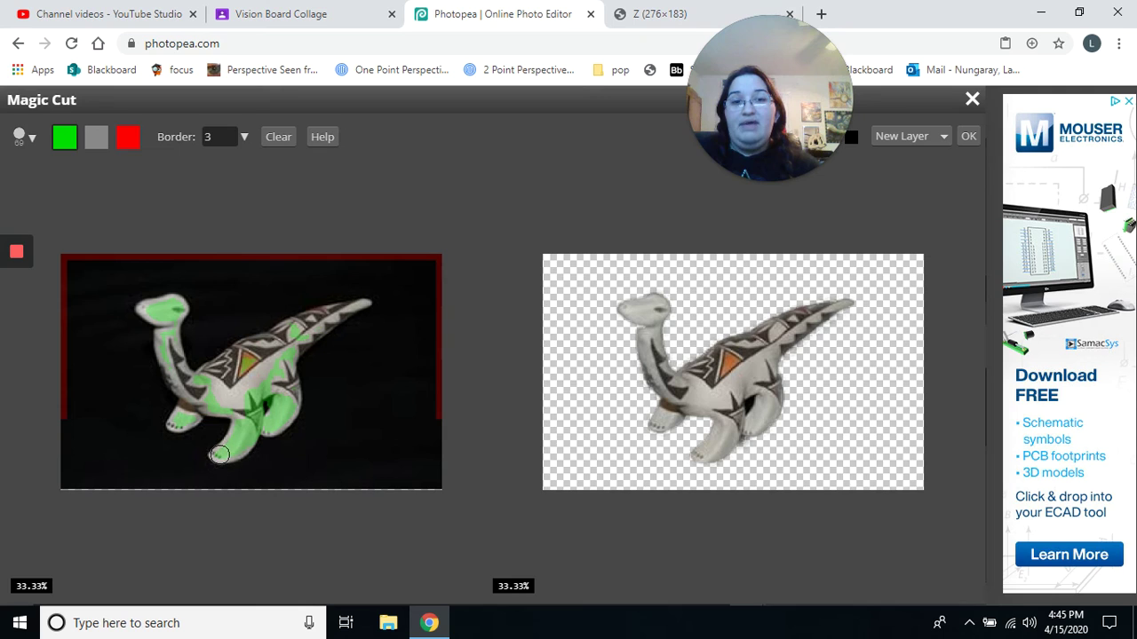
pyautogui.click(246, 390)
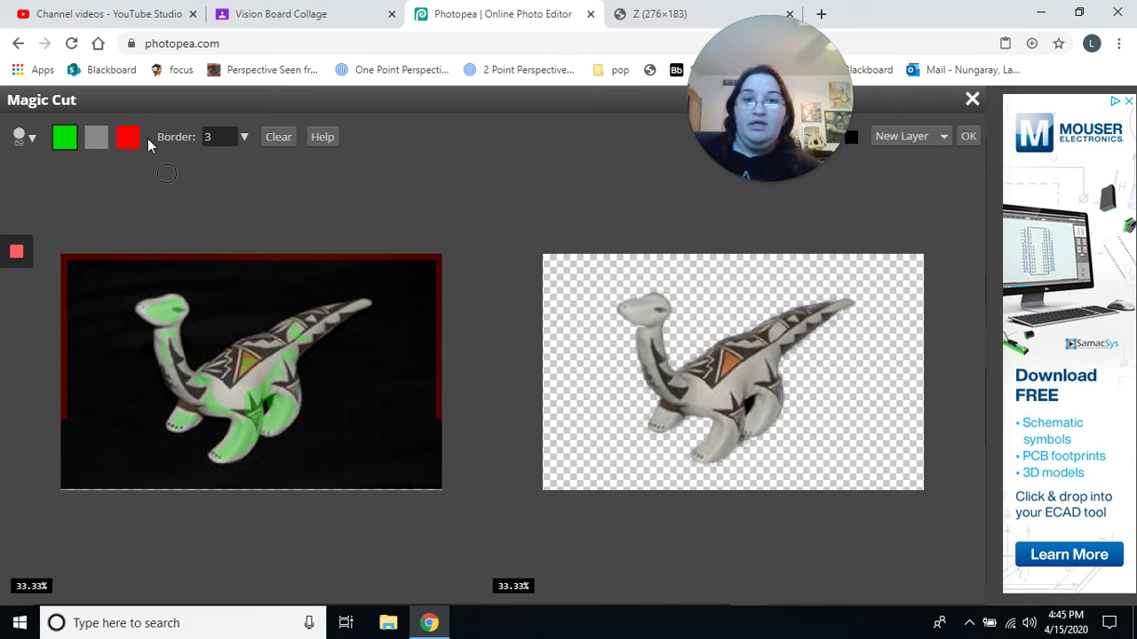
pyautogui.moveTo(199, 388); pyautogui.dragTo(262, 354)
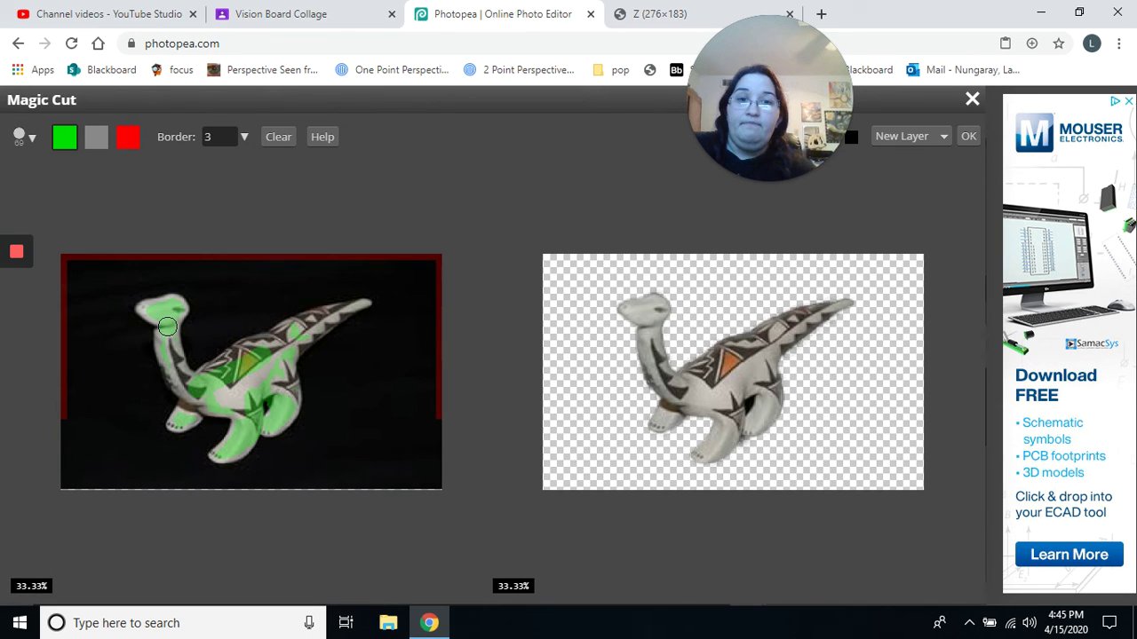
pyautogui.click(966, 138)
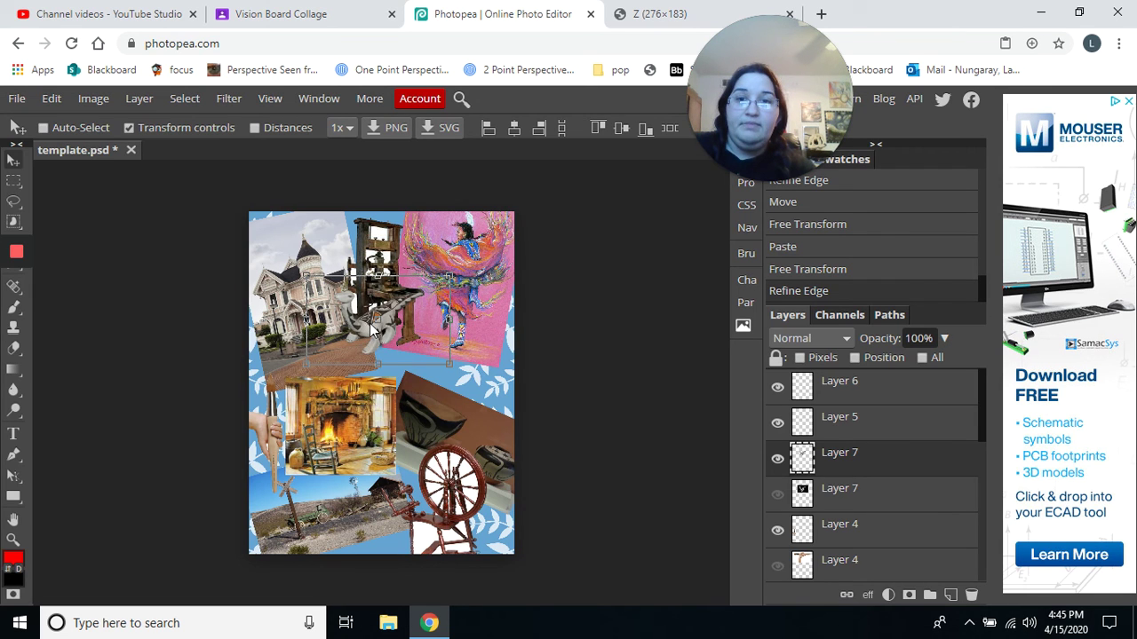
# Move the dinosaur cut-out down-right, then flatten the collage into one Background layer.
pyautogui.moveTo(372, 330); pyautogui.dragTo(457, 379)
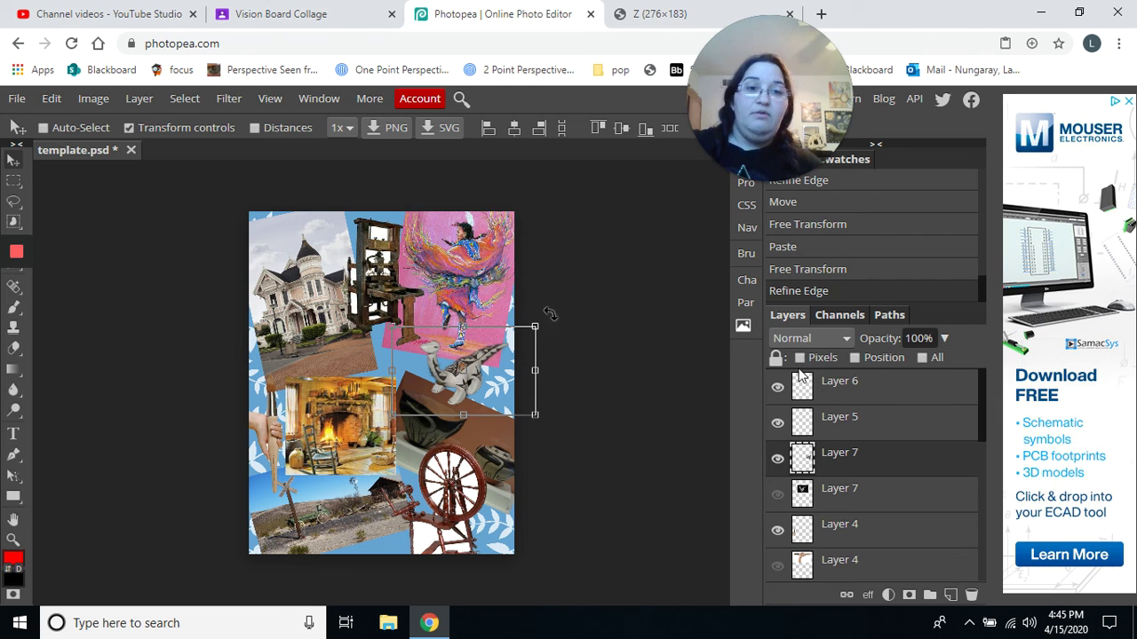
pyautogui.click(137, 99)
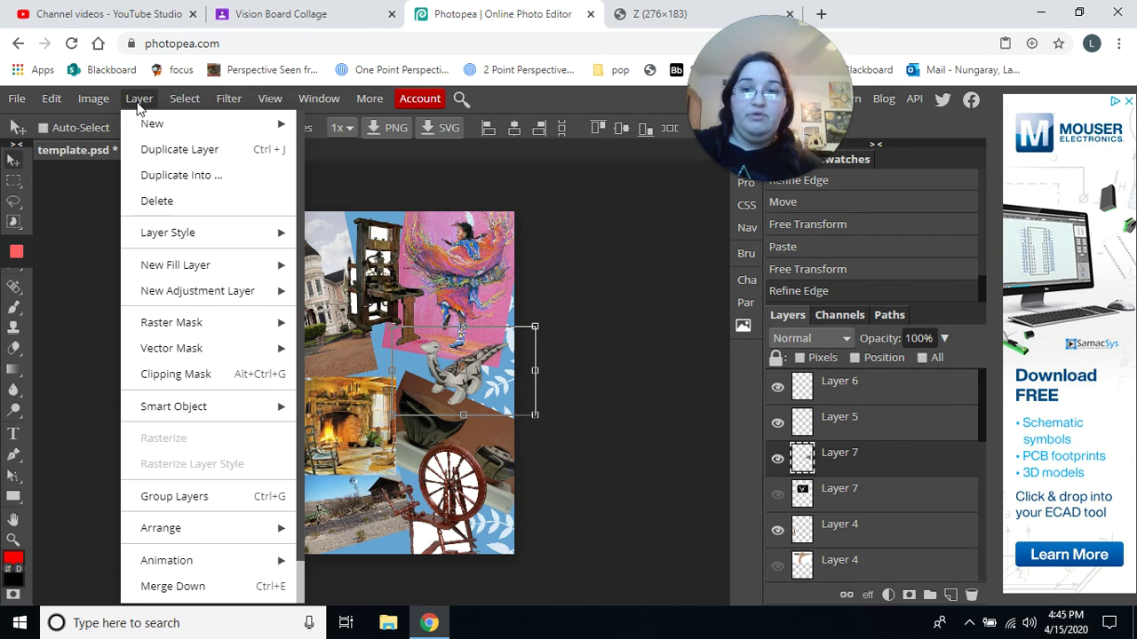
pyautogui.scroll(-1, 233, 418)
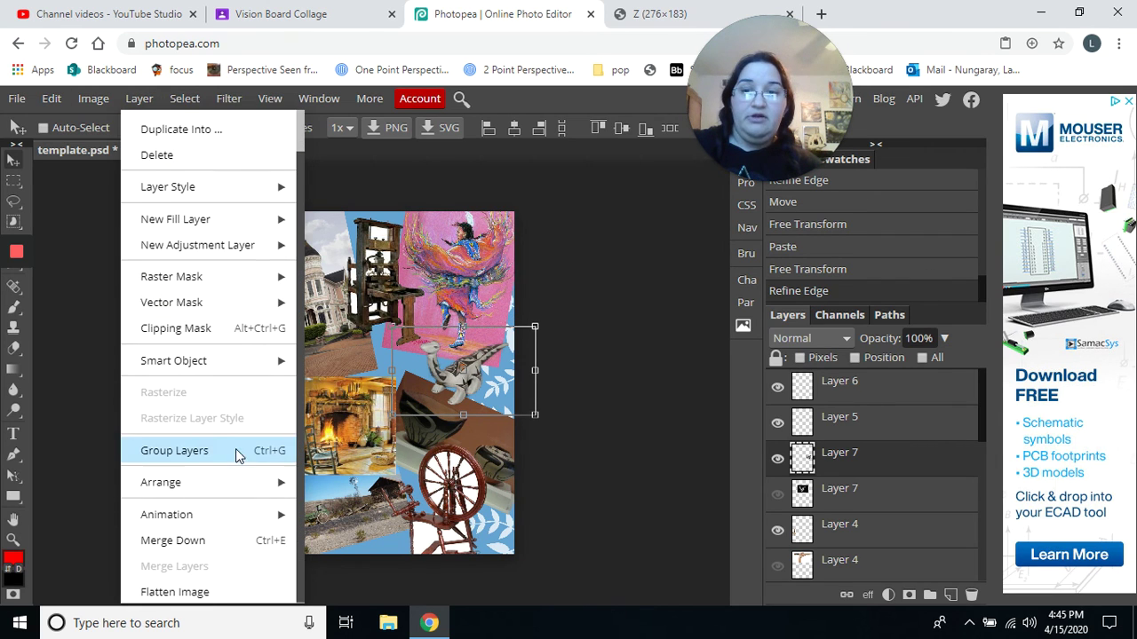
pyautogui.click(201, 592)
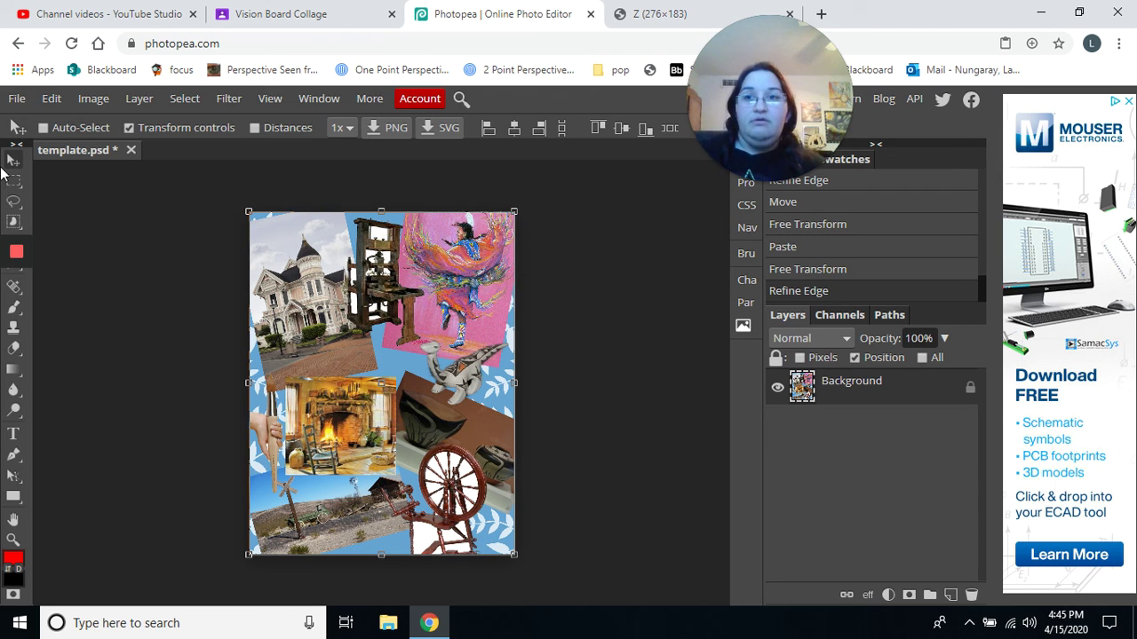
pyautogui.click(18, 98)
# Export the collage as a 2550 × 3300 px JPG at 100% quality.
pyautogui.click(50, 100)
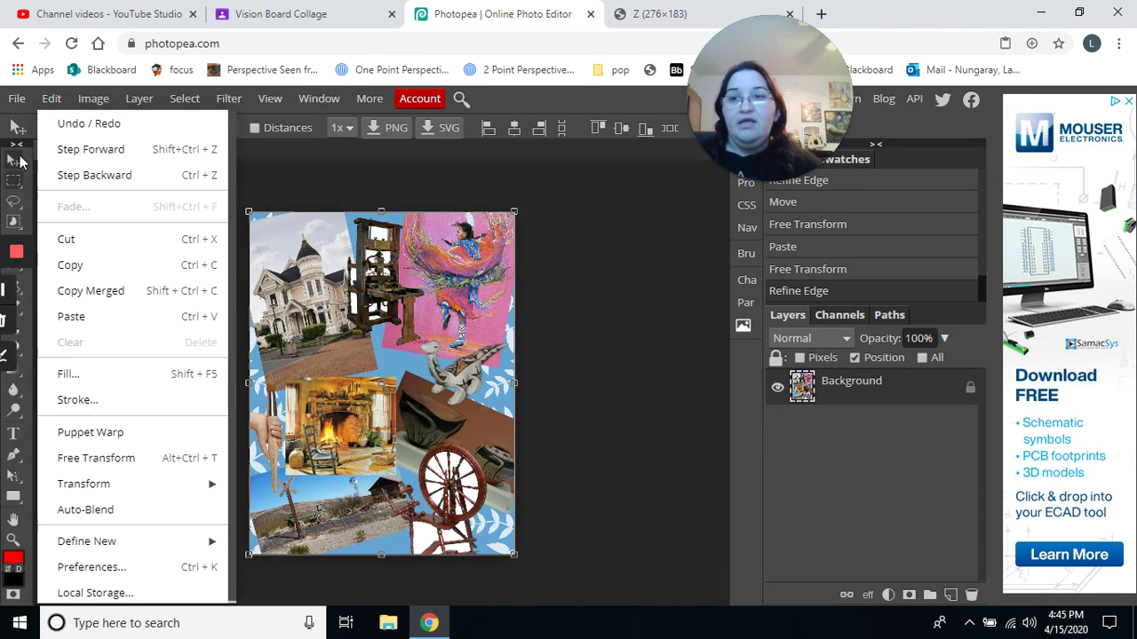
pyautogui.click(17, 98)
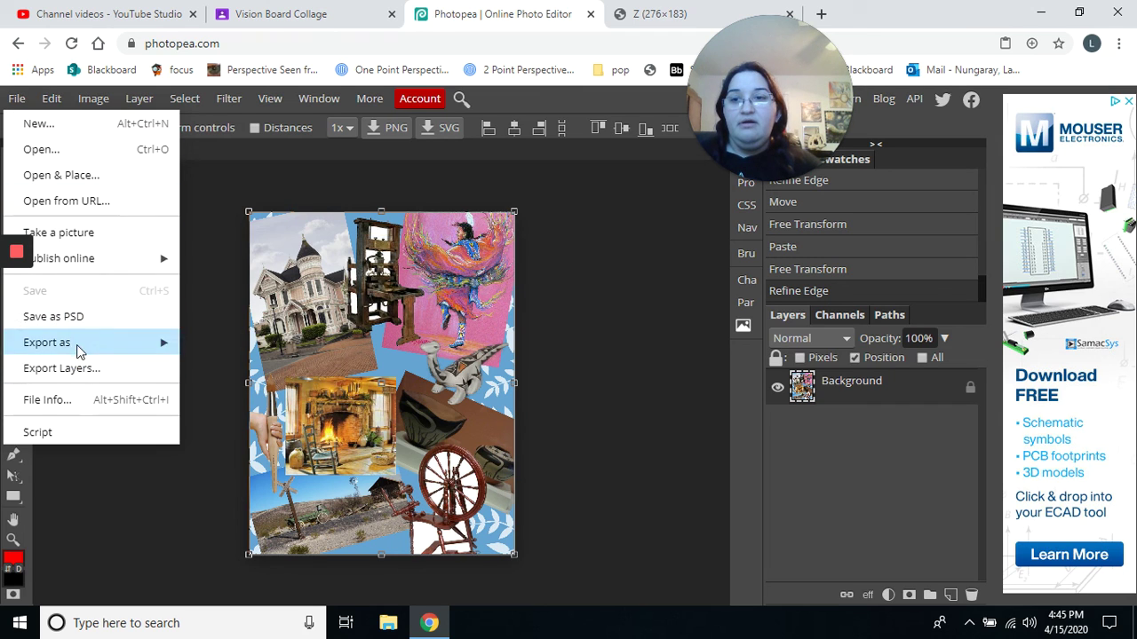
pyautogui.moveTo(80, 344)
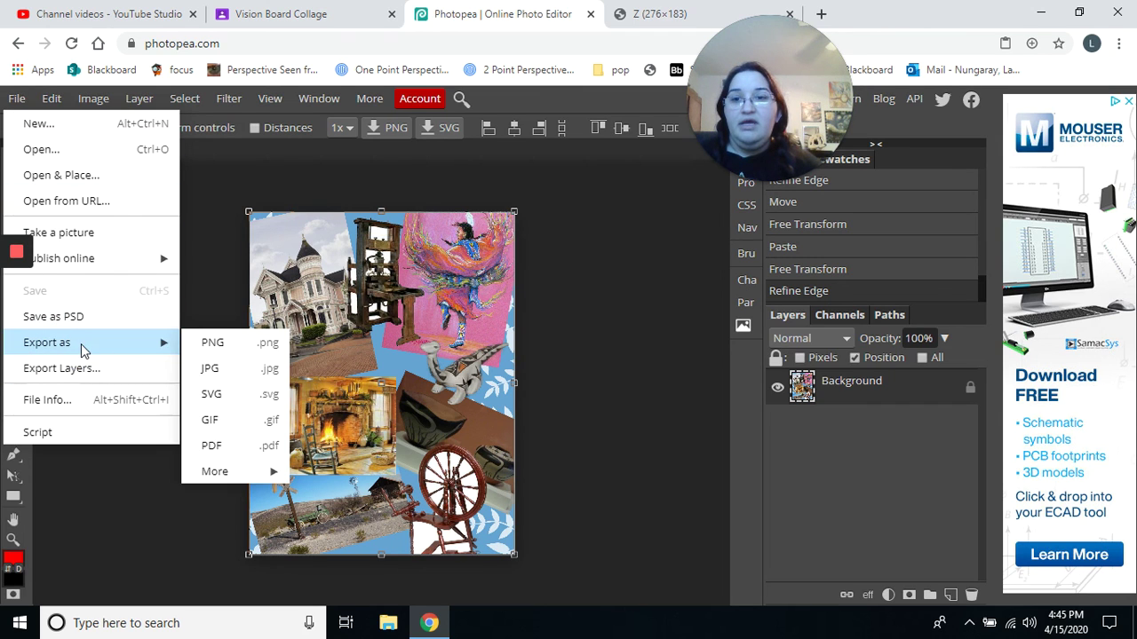
pyautogui.click(229, 372)
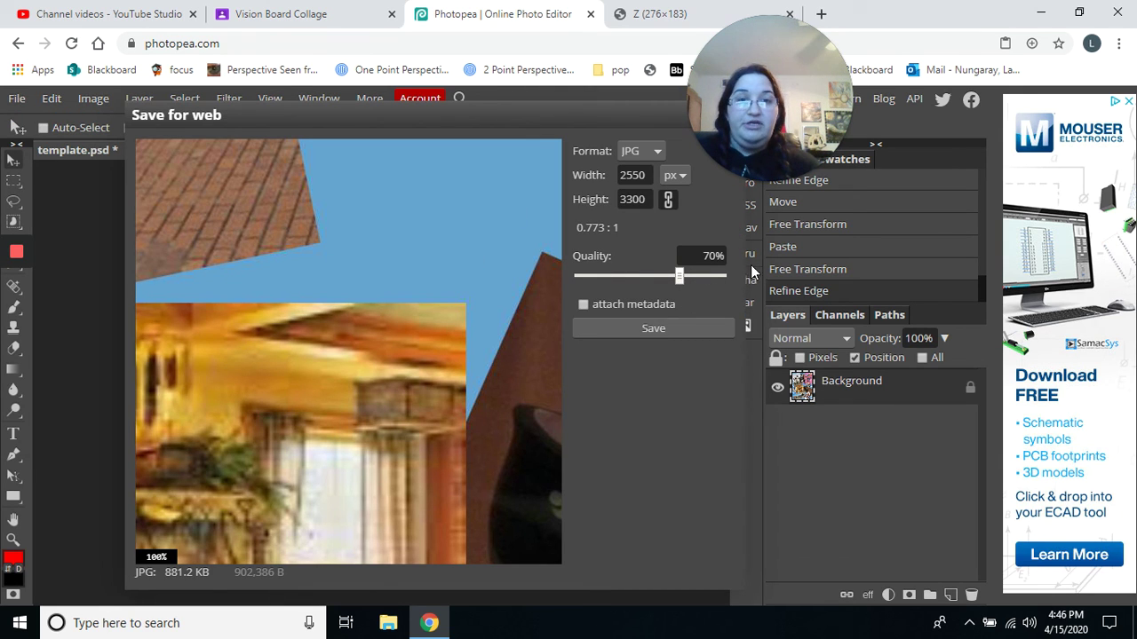
pyautogui.scroll(1, 722, 252)
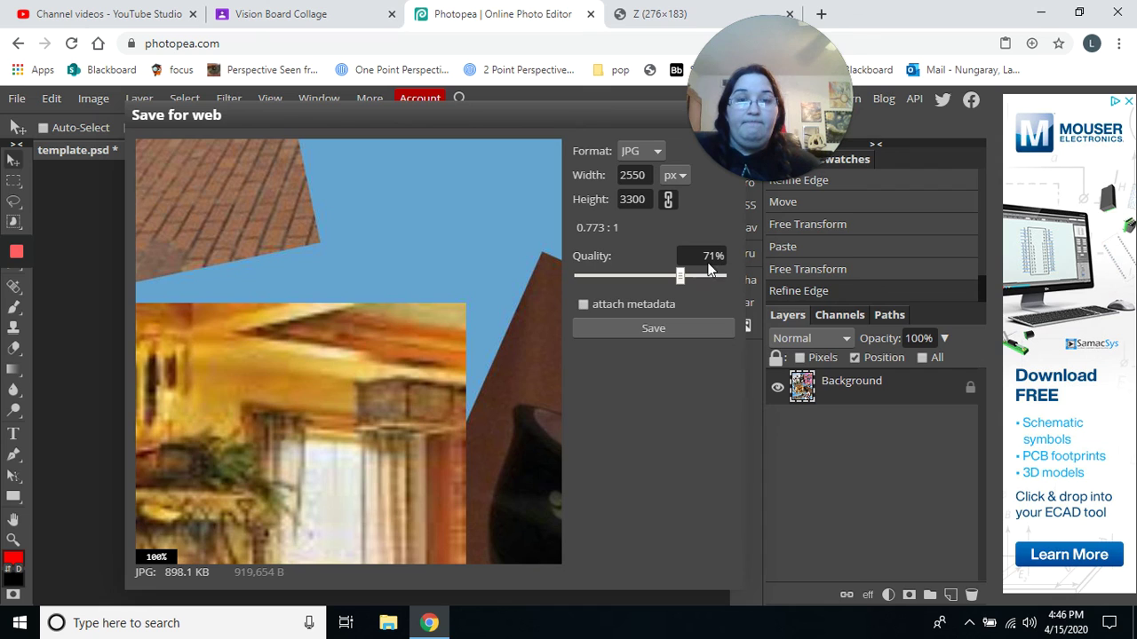
pyautogui.scroll(1, 681, 275)
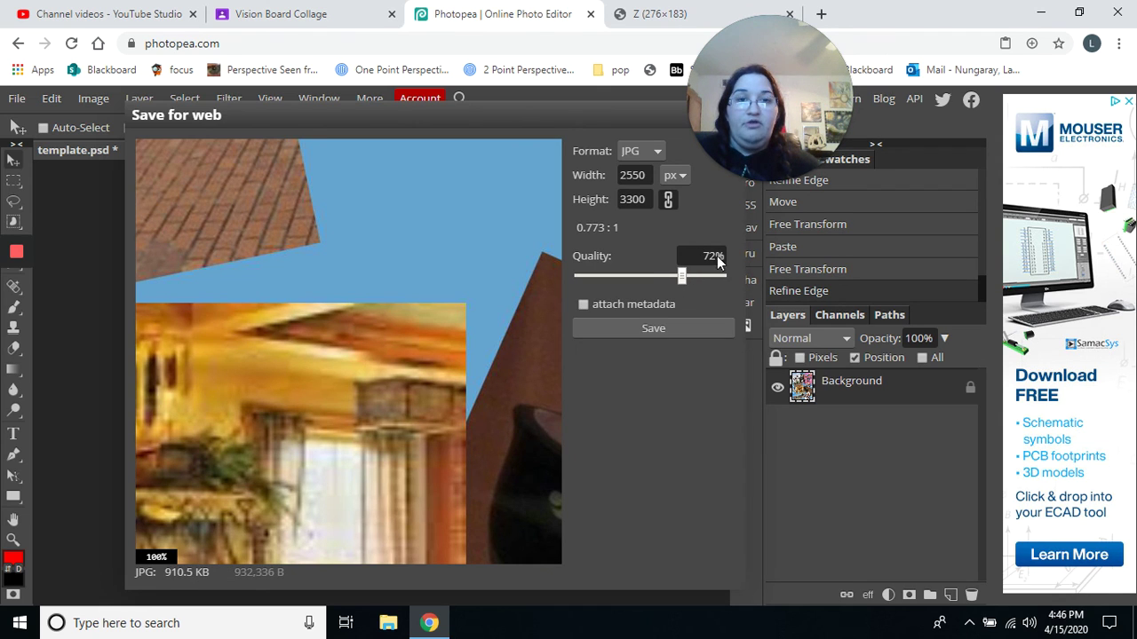
pyautogui.click(715, 282)
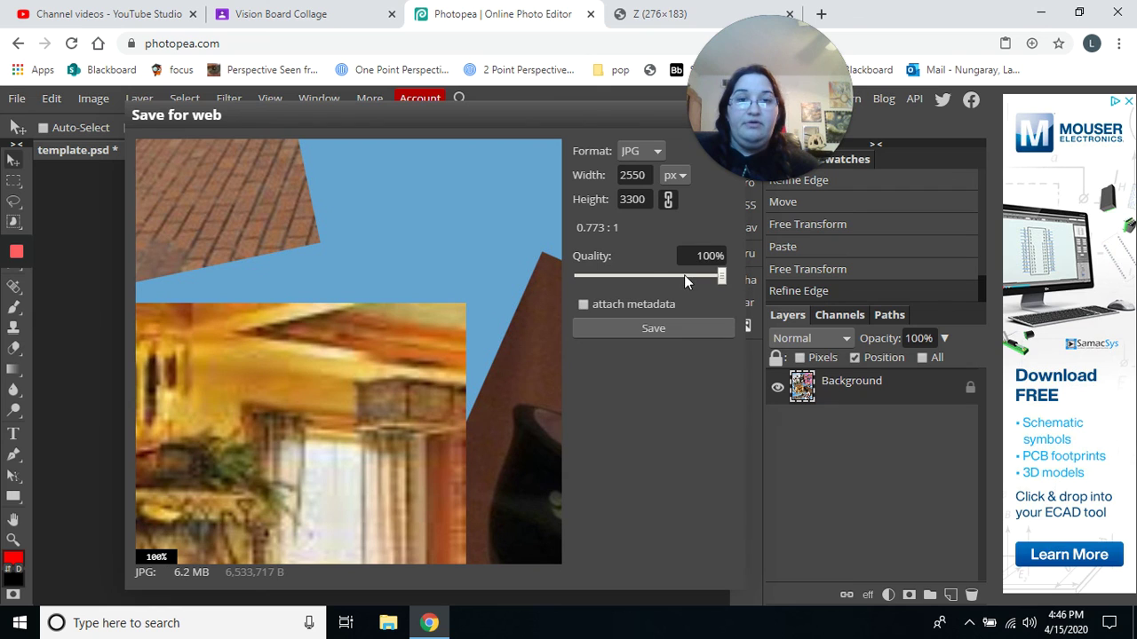
pyautogui.click(698, 331)
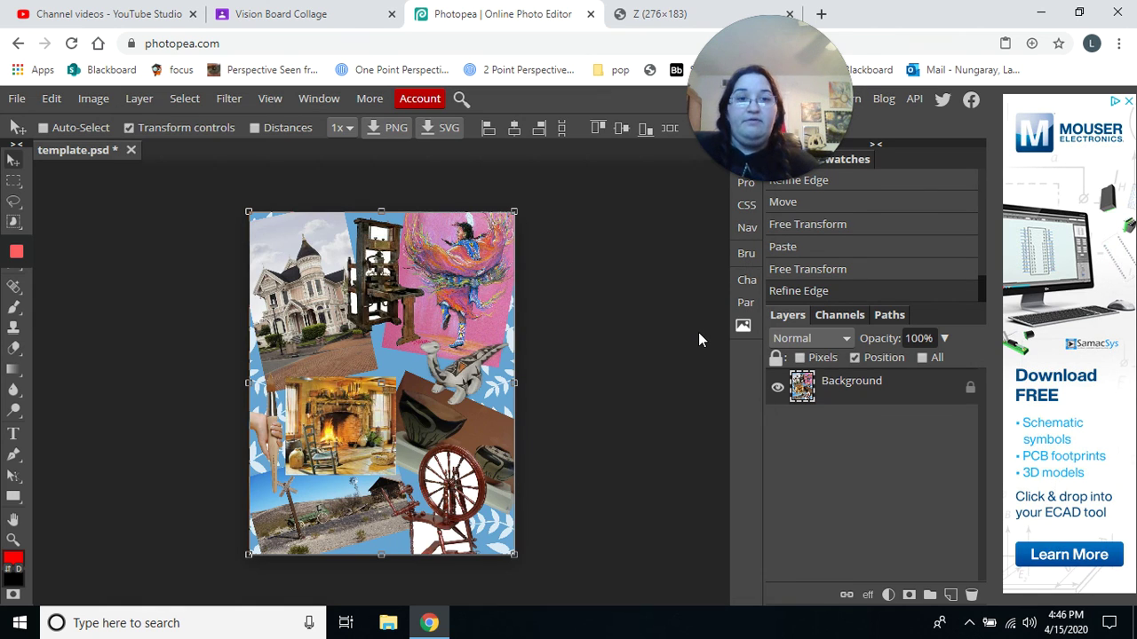